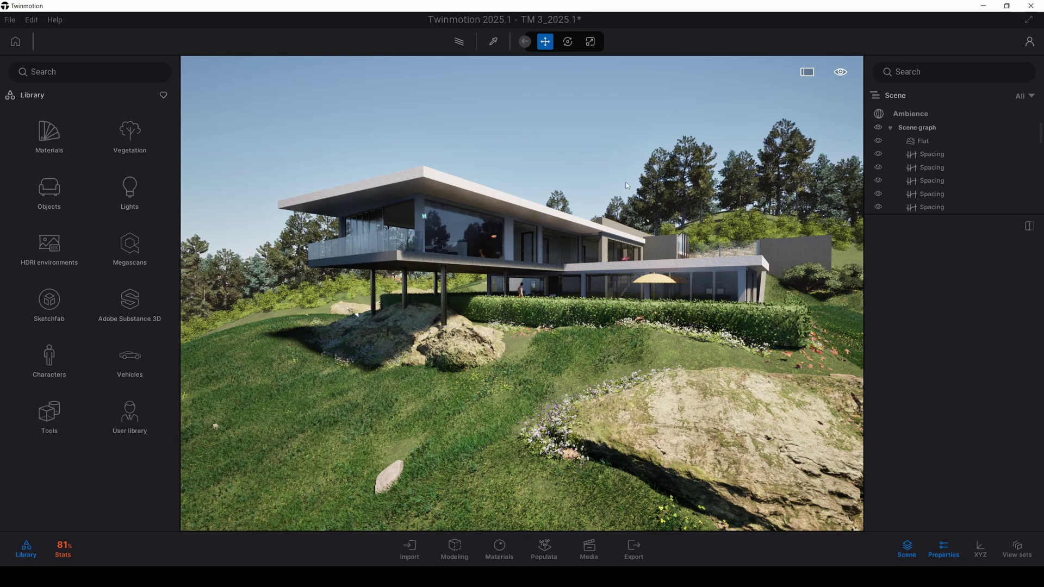
Tour the house exterior from the lawn and balcony side to the pool terrace
key("w")
right_click_drag(576, 194, 589, 179)
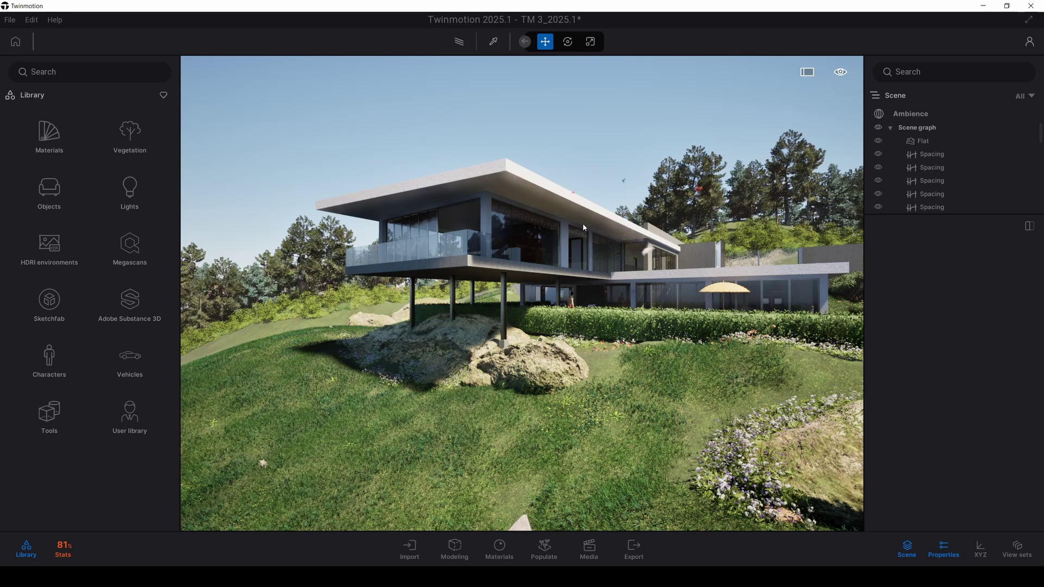
key("a")
scroll(502, 272, "down", 3)
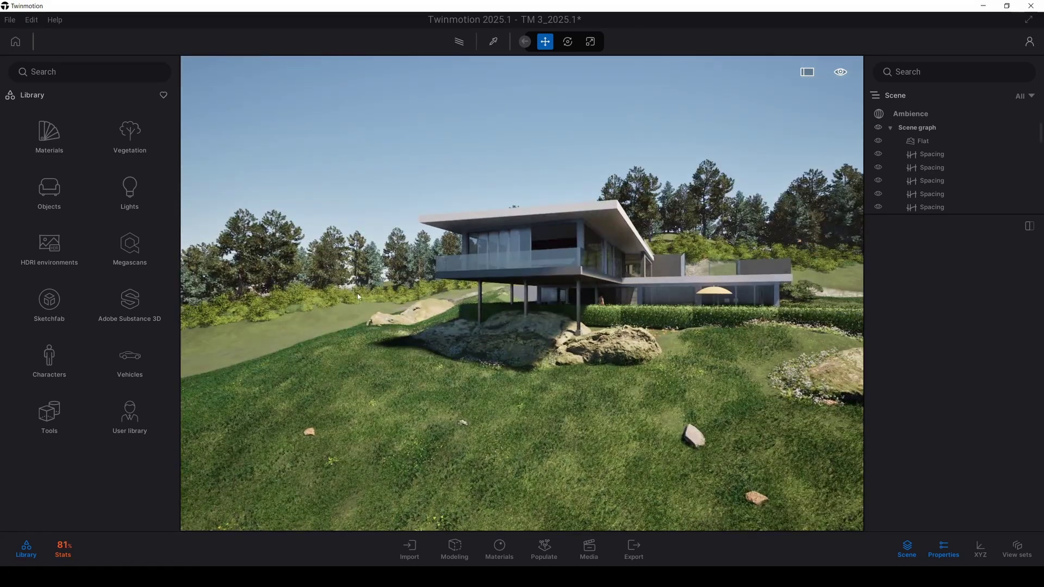
key("d")
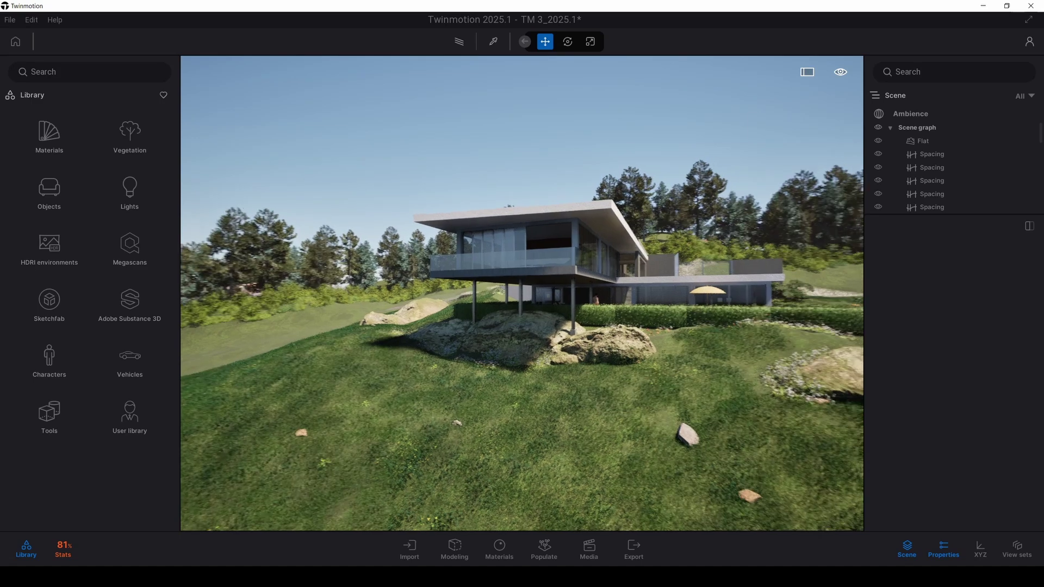
key("w")
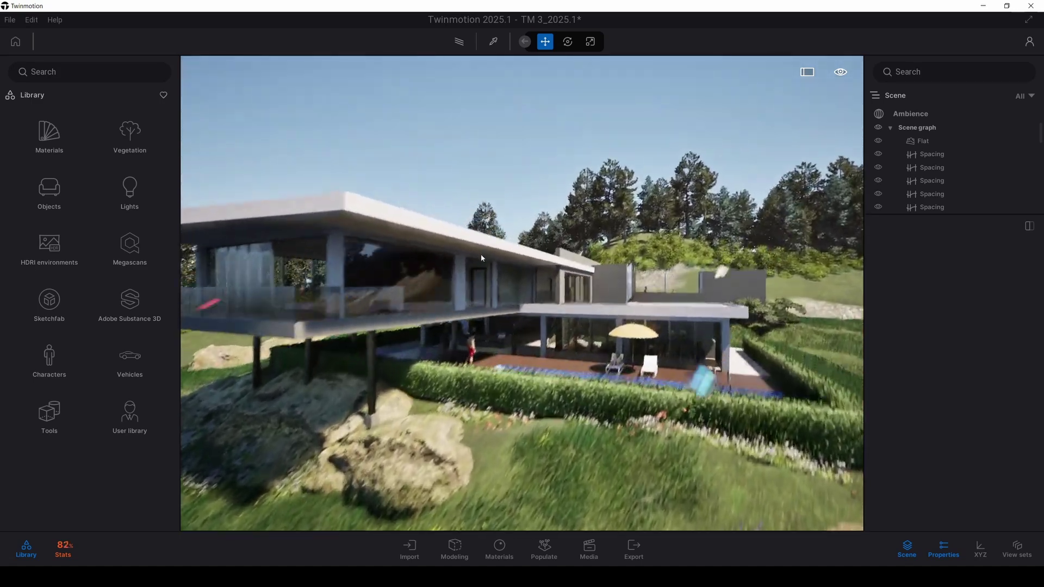
scroll(507, 276, "up", 2)
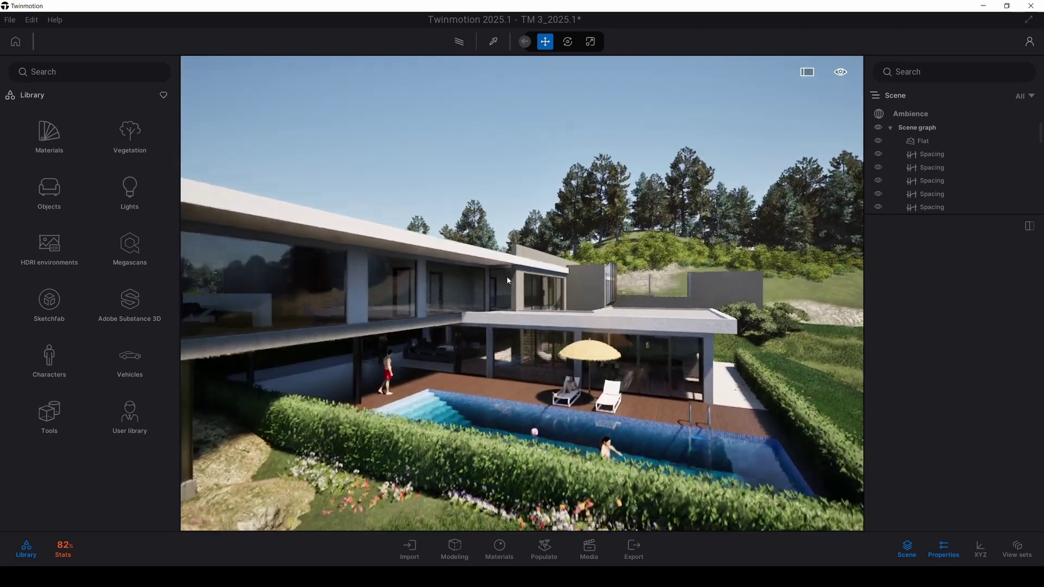
key("w")
right_click_drag(614, 346, 739, 237)
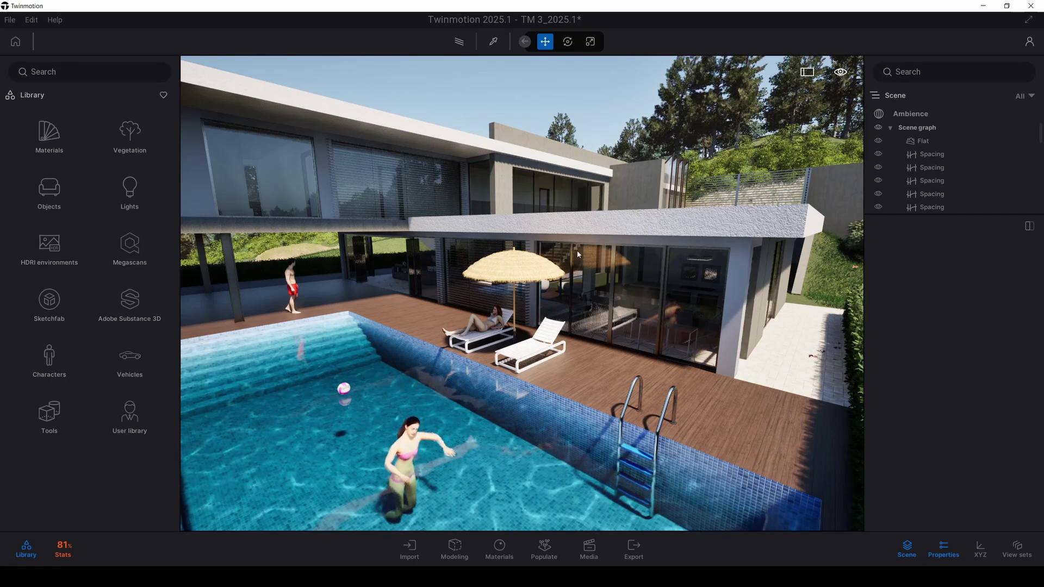
Create a new media configuration at the concrete entrance walls
left_click(588, 548)
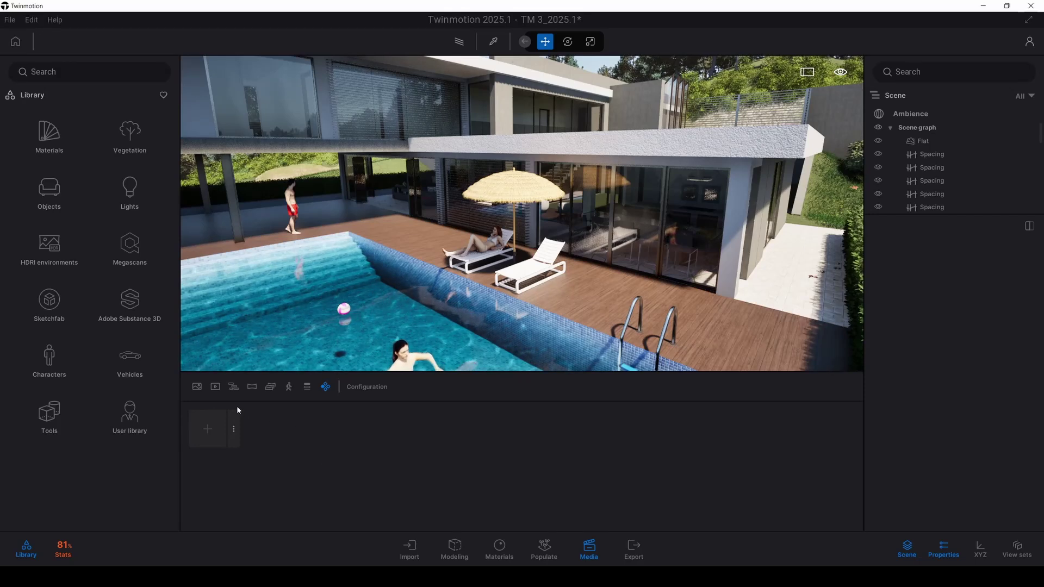
left_click(196, 387)
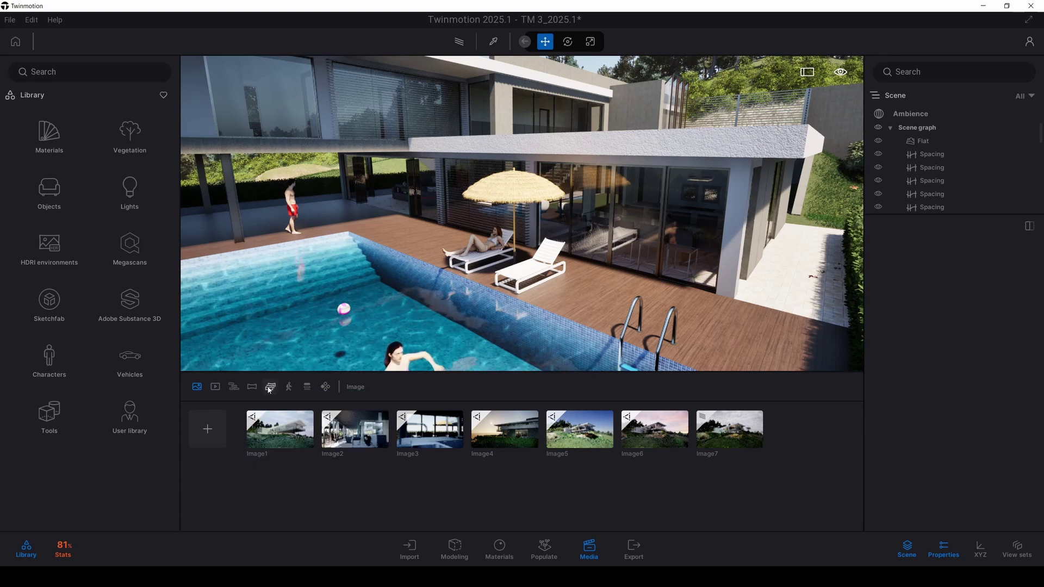
left_click(326, 387)
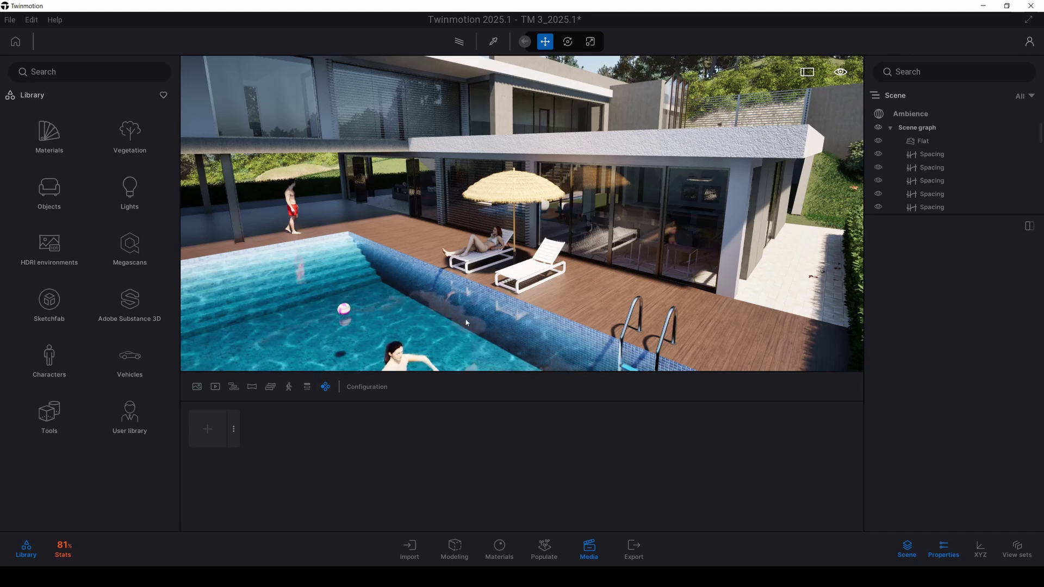
key("s")
key("d")
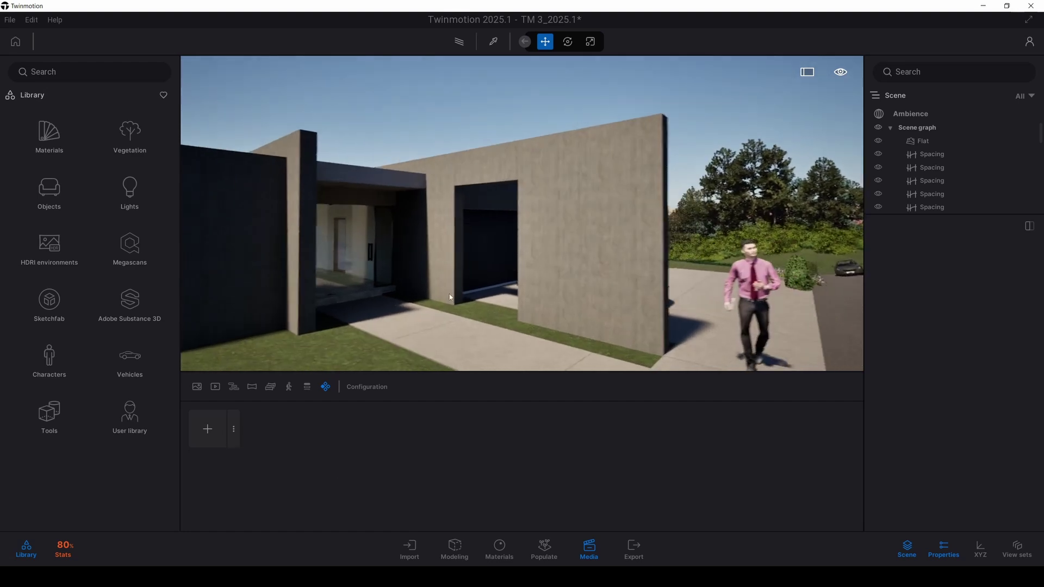
left_click(206, 430)
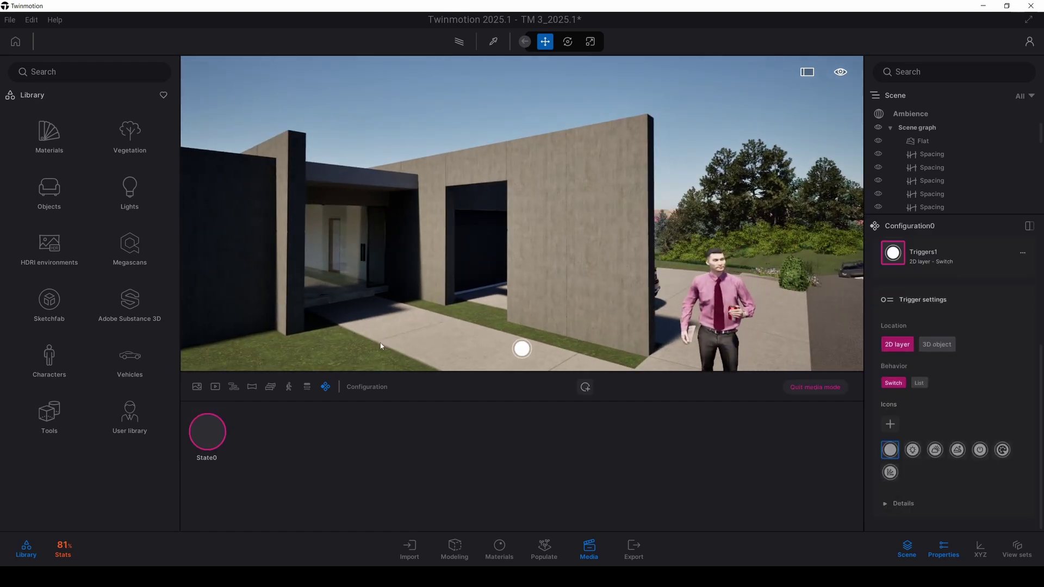
Open the Stones category of the library's materials
mouse_move(213, 446)
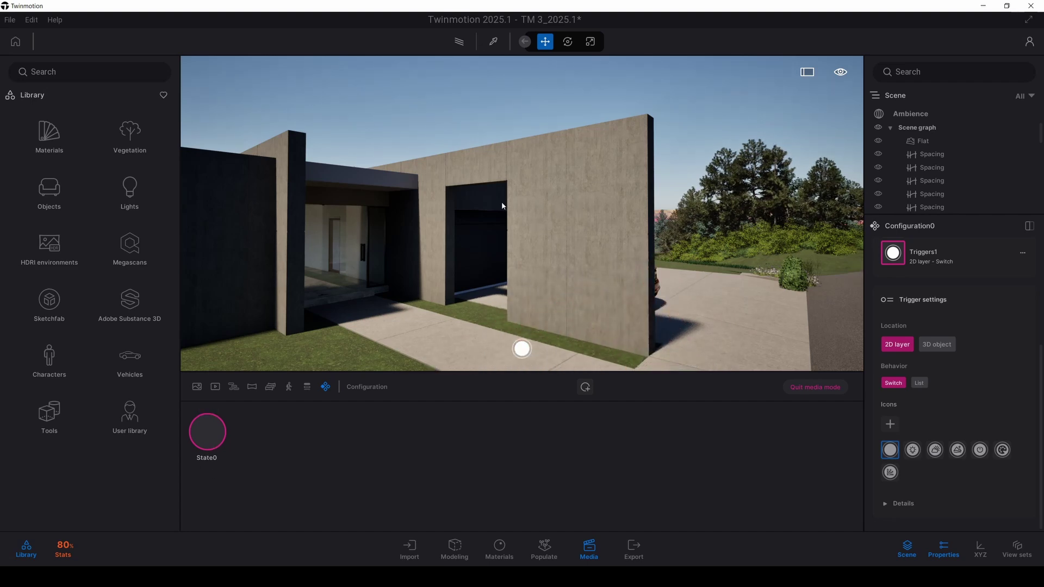
left_click(50, 147)
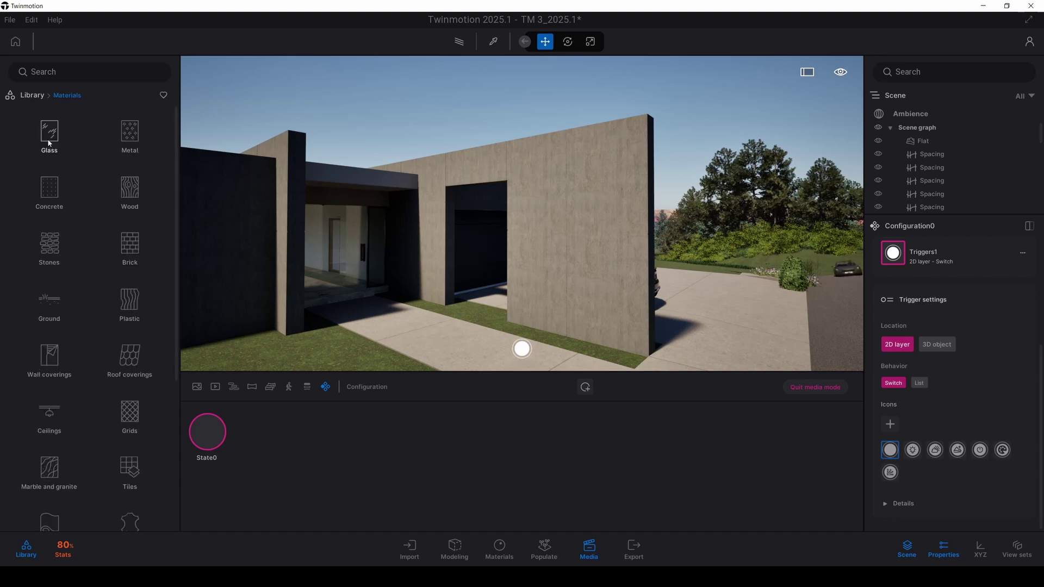
left_click(57, 250)
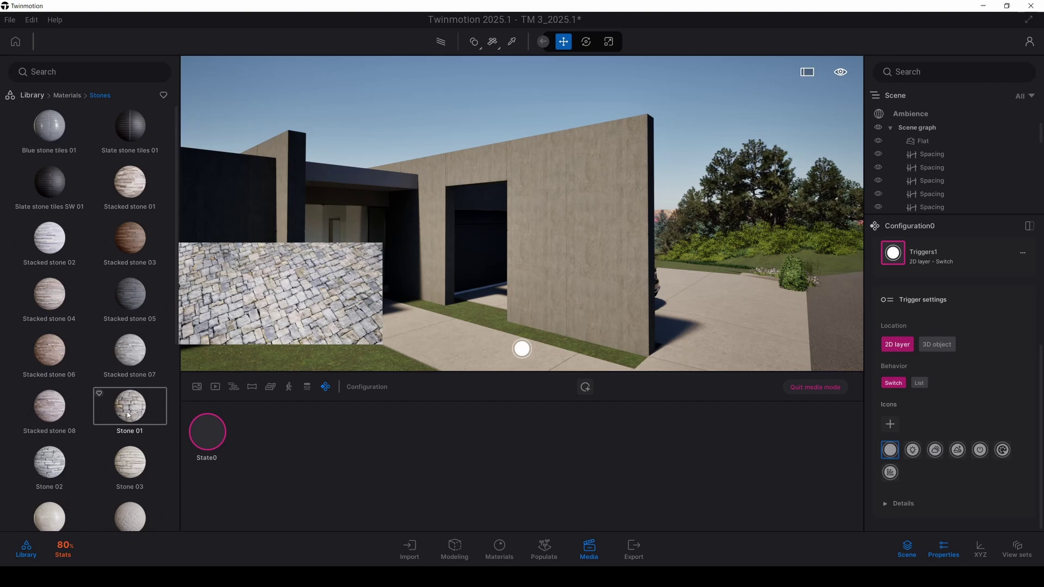
Try replacing the concrete entrance walls' material with Stone 03
left_click_drag(124, 466, 548, 283)
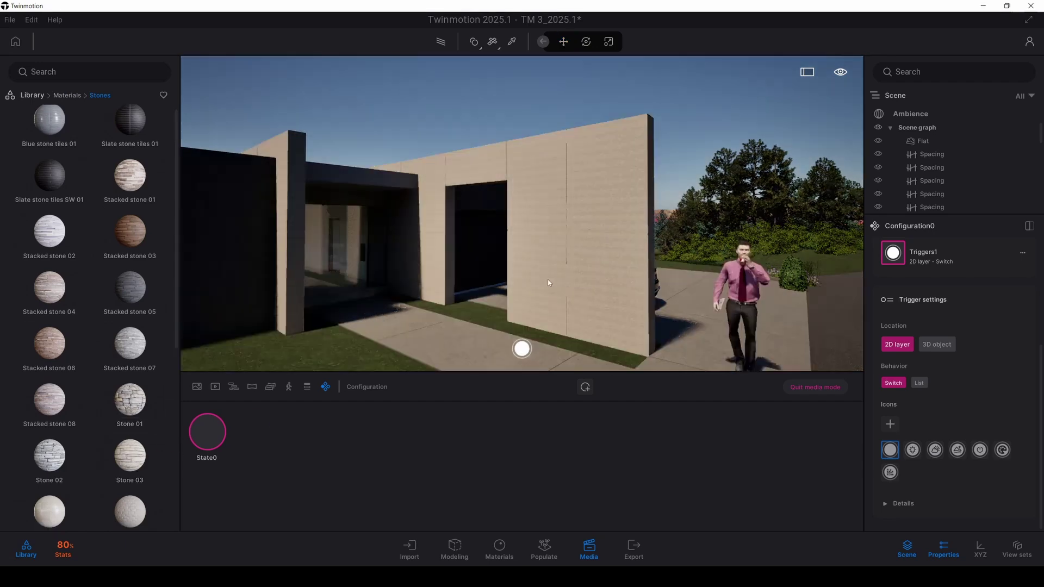
key("ctrl+z")
scroll(93, 452, "down", 6)
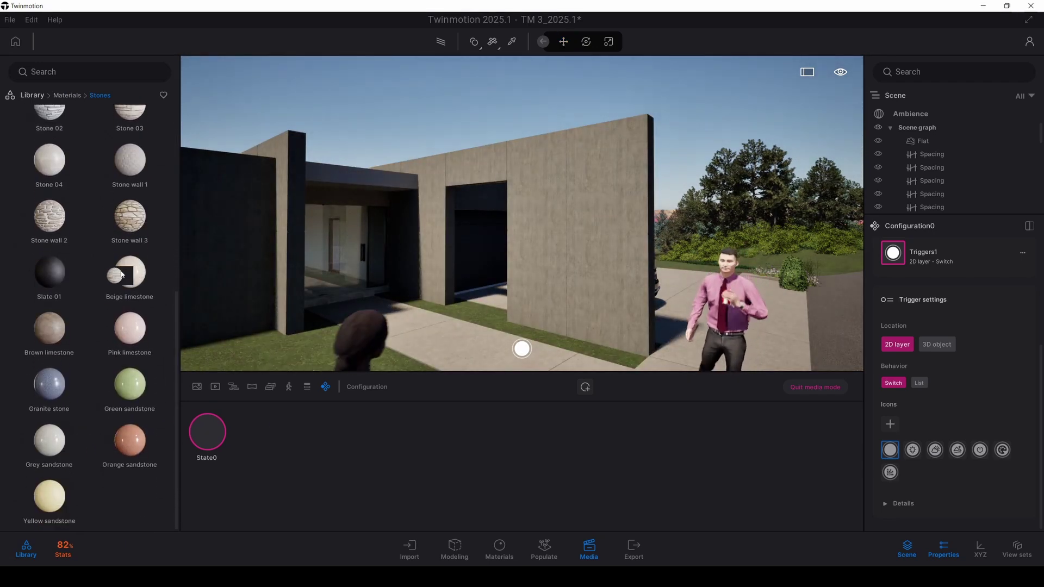
Set the material assignment mode to Apply to object
left_click(473, 41)
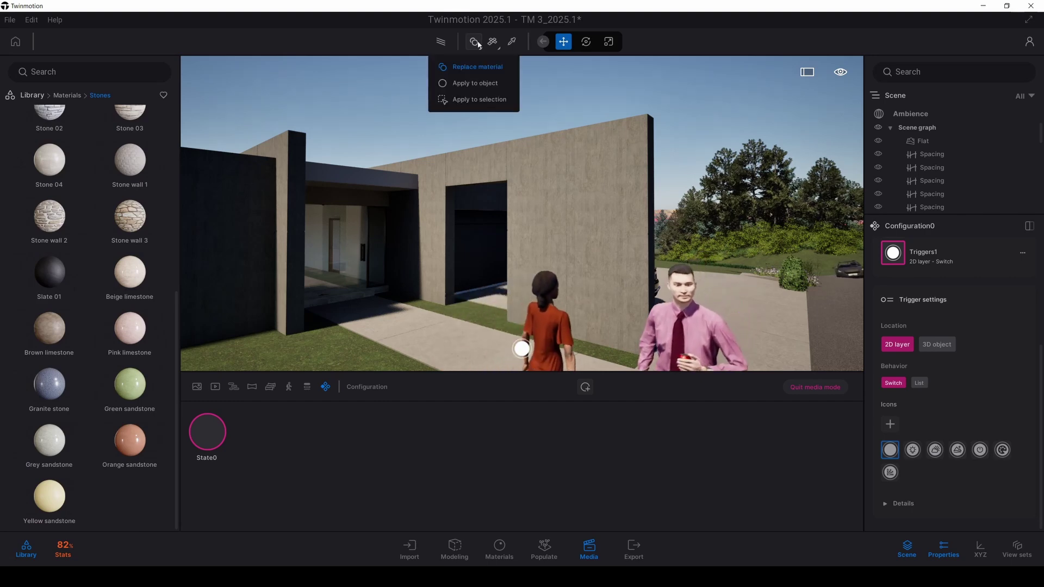
left_click(475, 82)
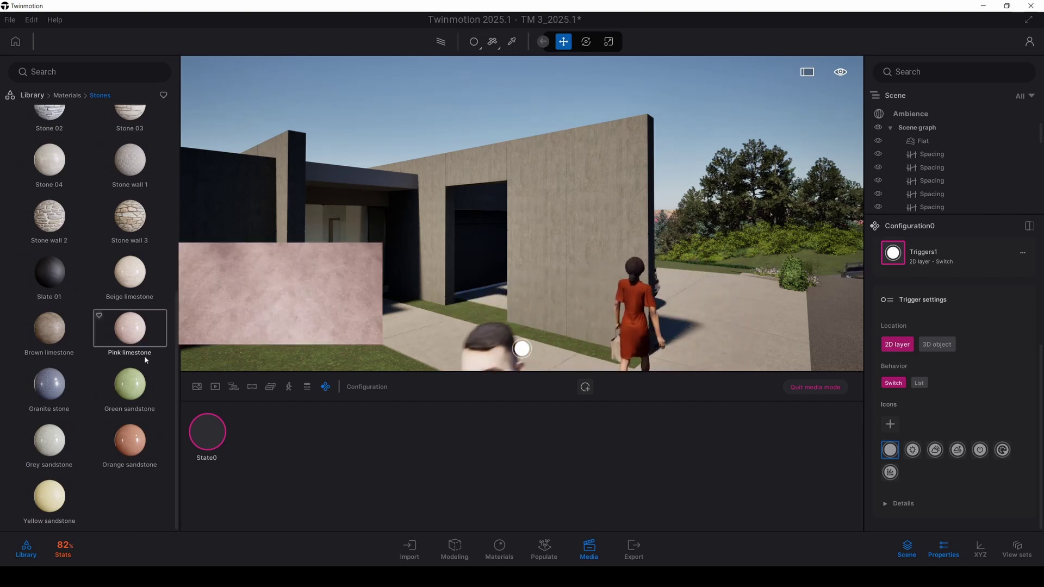
Try the Stone wall 3 and Stacked stone 04 materials on the entrance walls, undoing each
scroll(126, 326, "up", 1)
scroll(136, 294, "up", 2)
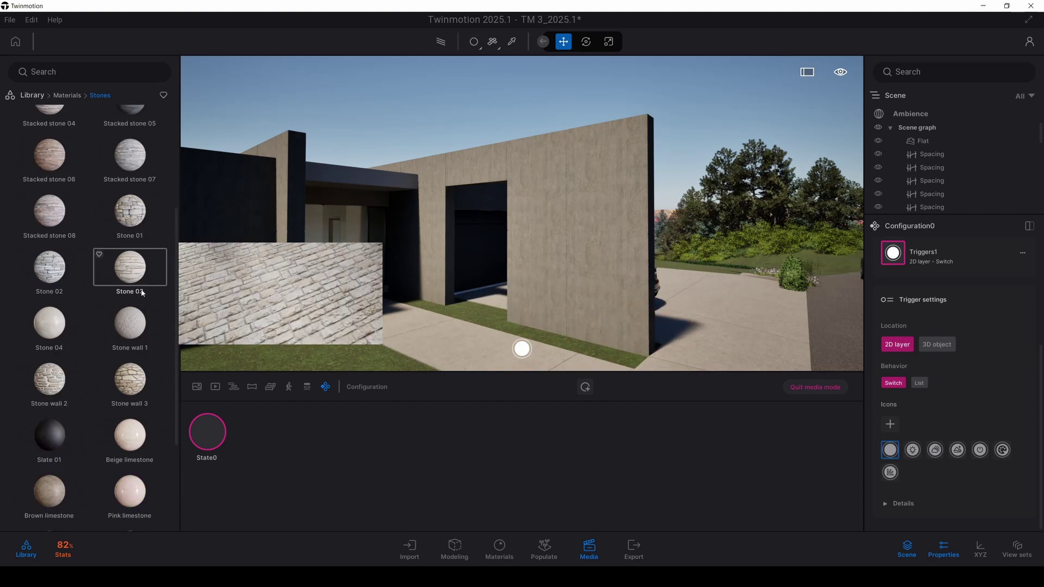
scroll(135, 299, "up", 1)
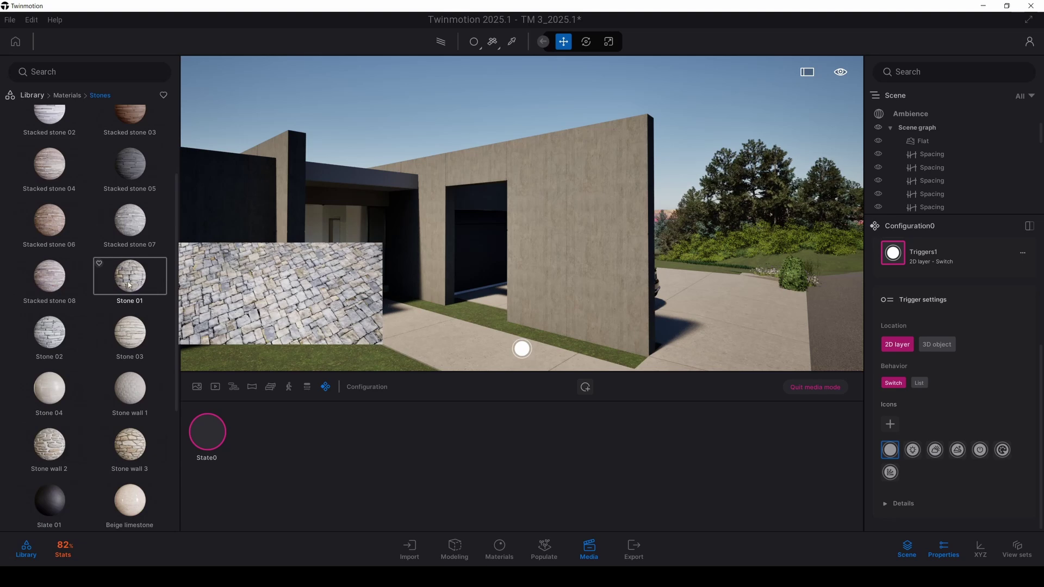
left_click_drag(129, 441, 549, 265)
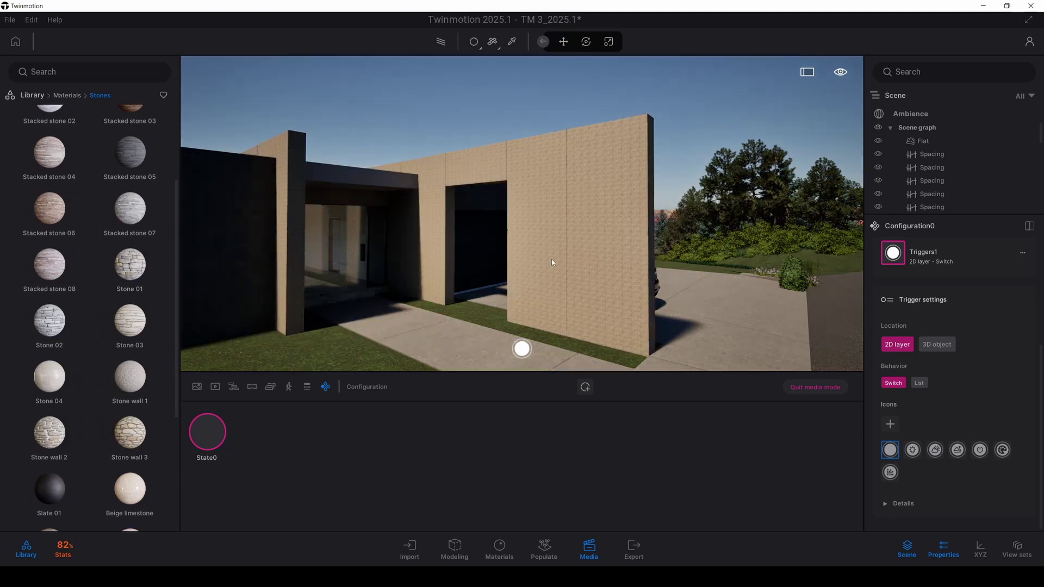
key("ctrl+z")
scroll(106, 302, "up", 3)
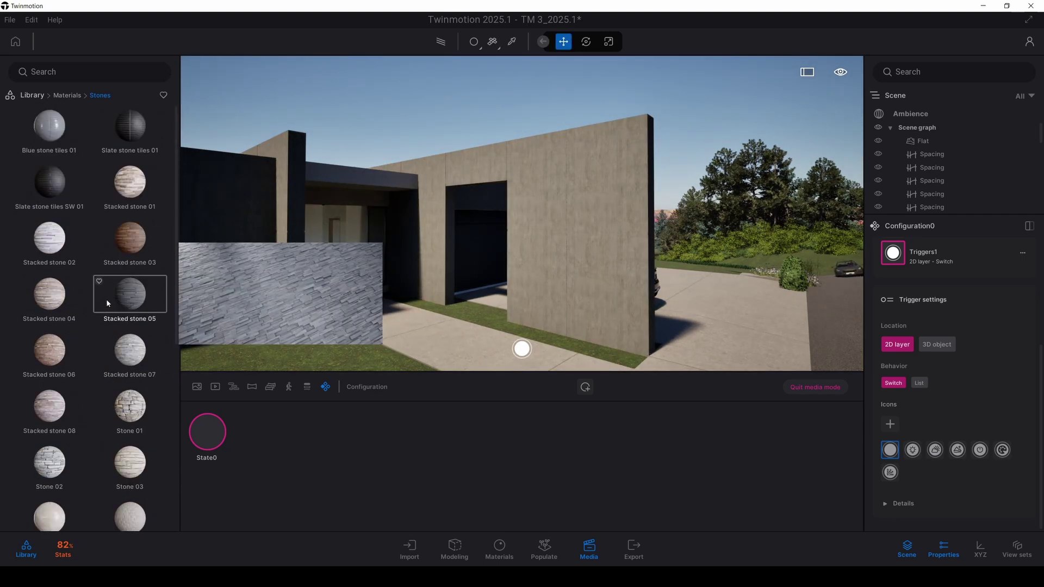
left_click_drag(45, 302, 592, 233)
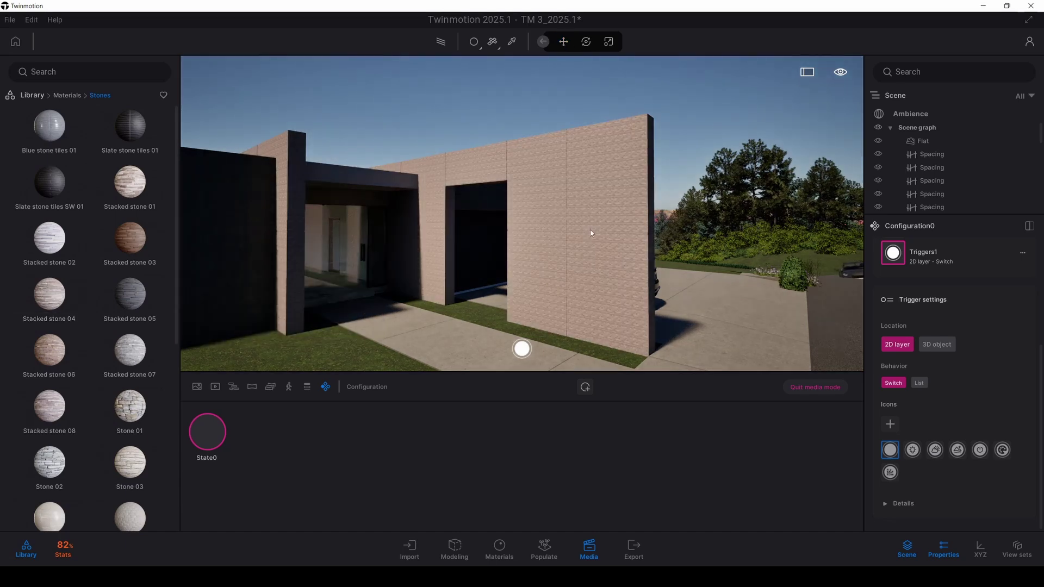
key("ctrl+z")
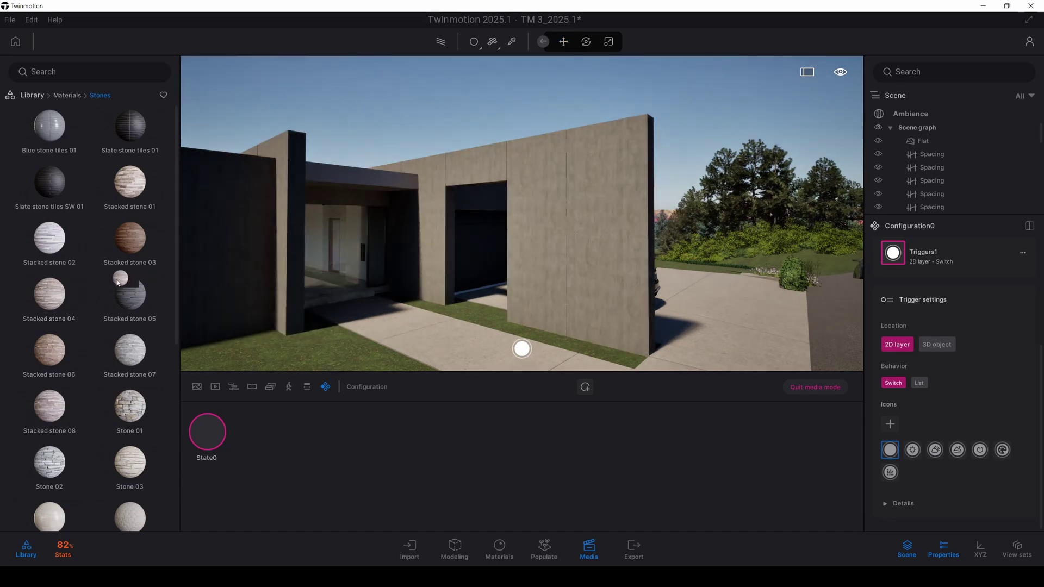
Apply the Stacked stone 08 material to the entrance walls with Cubic UVs mapping
left_click(491, 43)
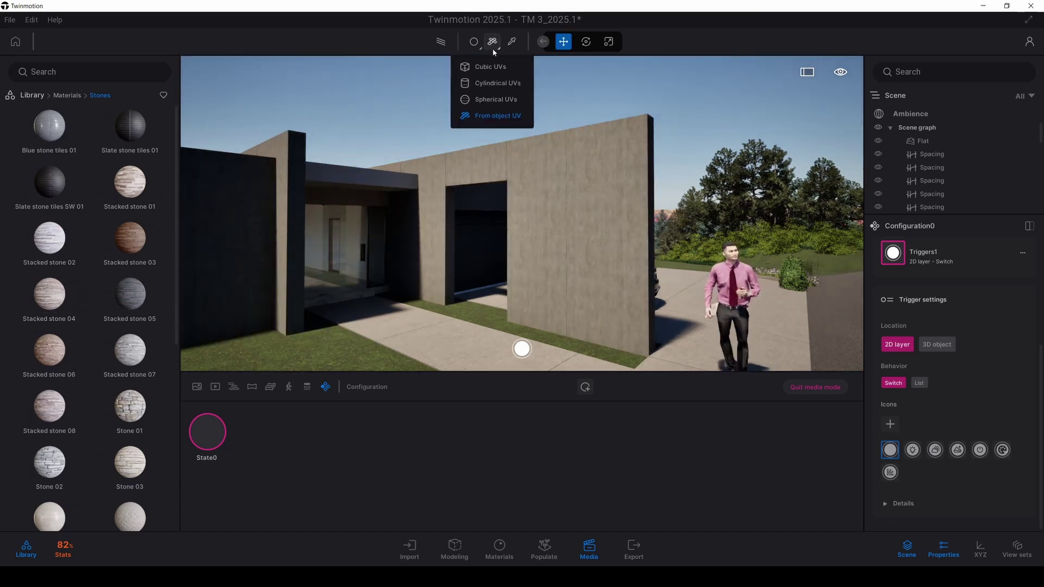
left_click(491, 69)
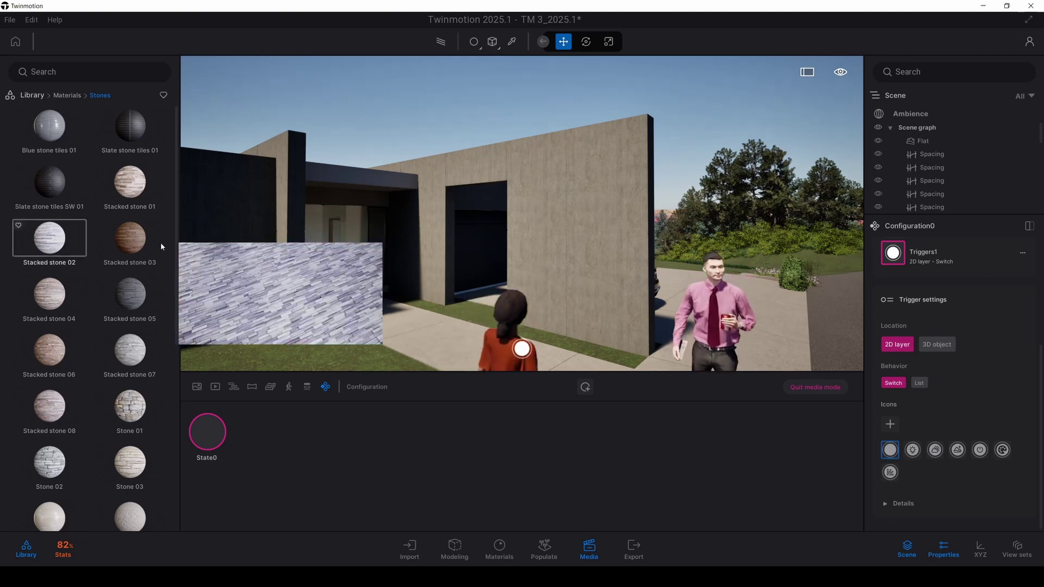
left_click_drag(43, 404, 521, 227)
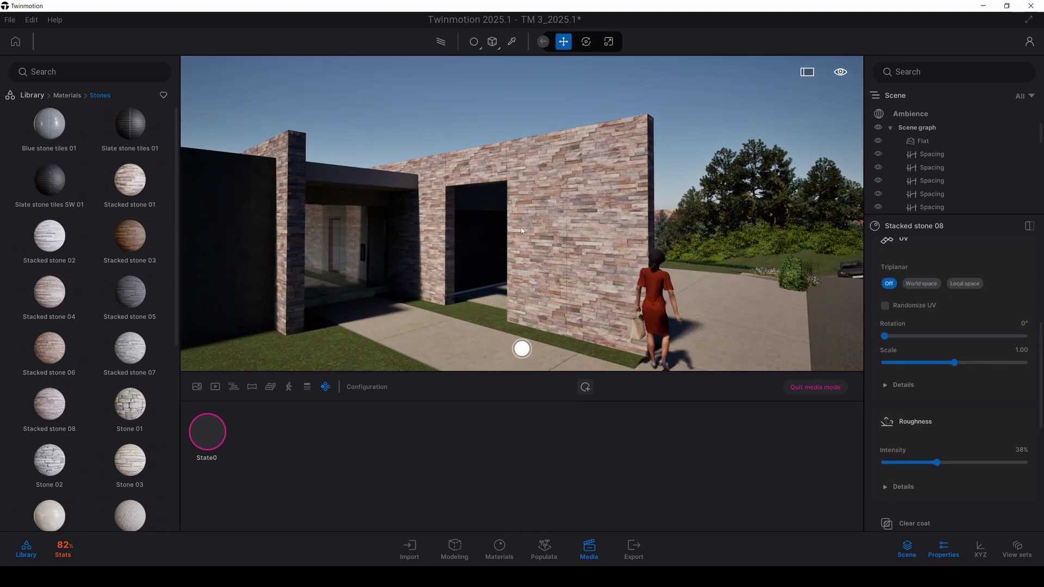
Switch repeatedly between State1 and State0 to compare the entrance walls' materials, finishing on State0
mouse_move(539, 214)
right_mouse_down()
mouse_move(489, 213)
mouse_move(565, 214)
mouse_move(522, 207)
right_mouse_up()
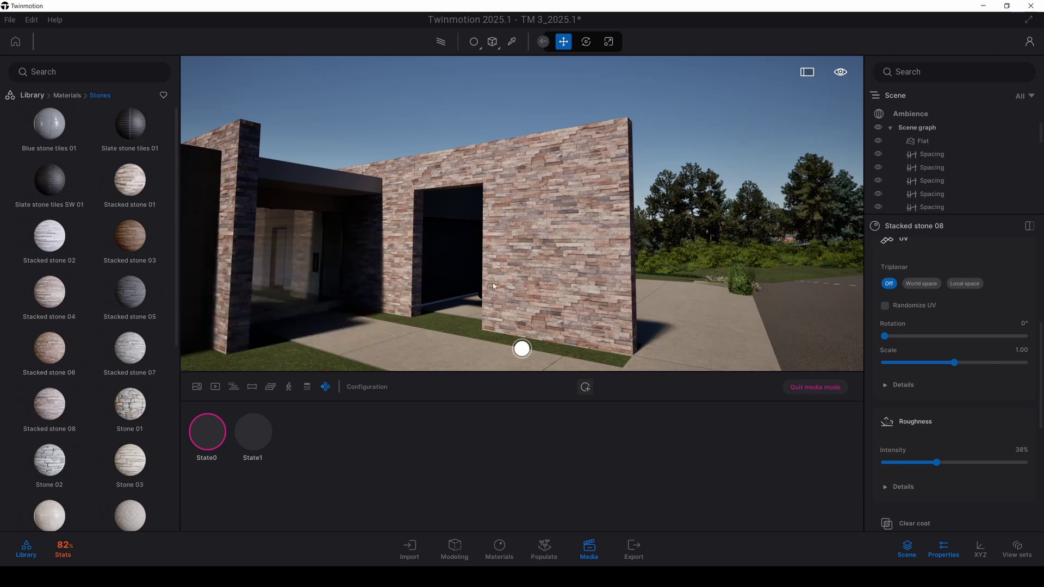
key("s")
key("w")
key("a")
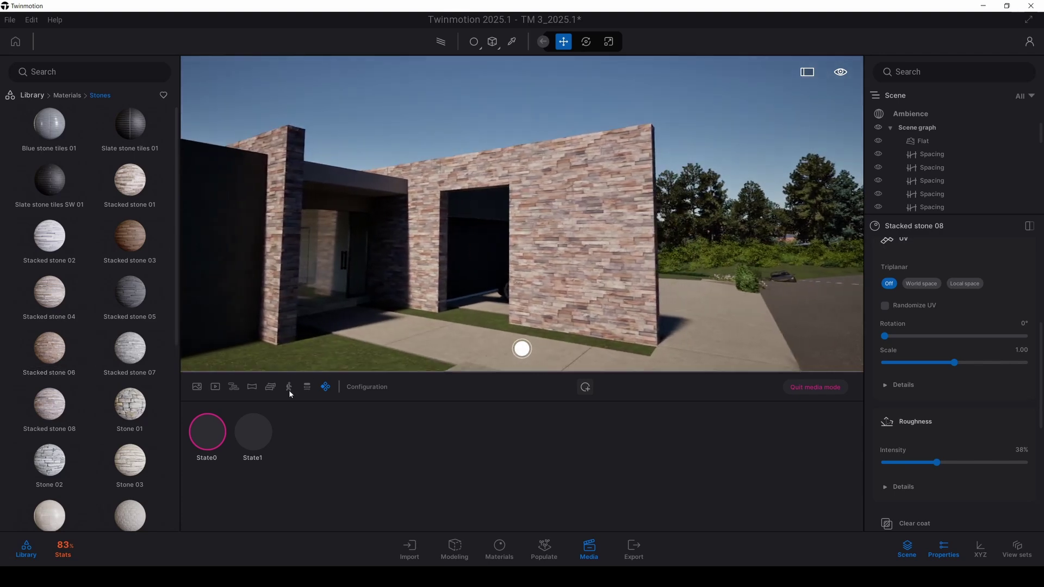
left_click(252, 447)
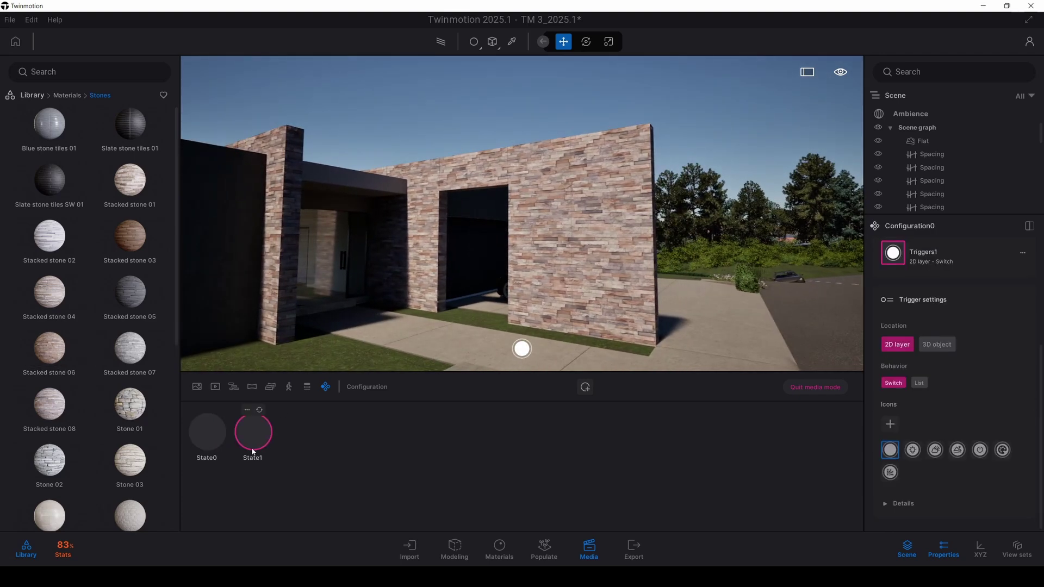
left_click(209, 443)
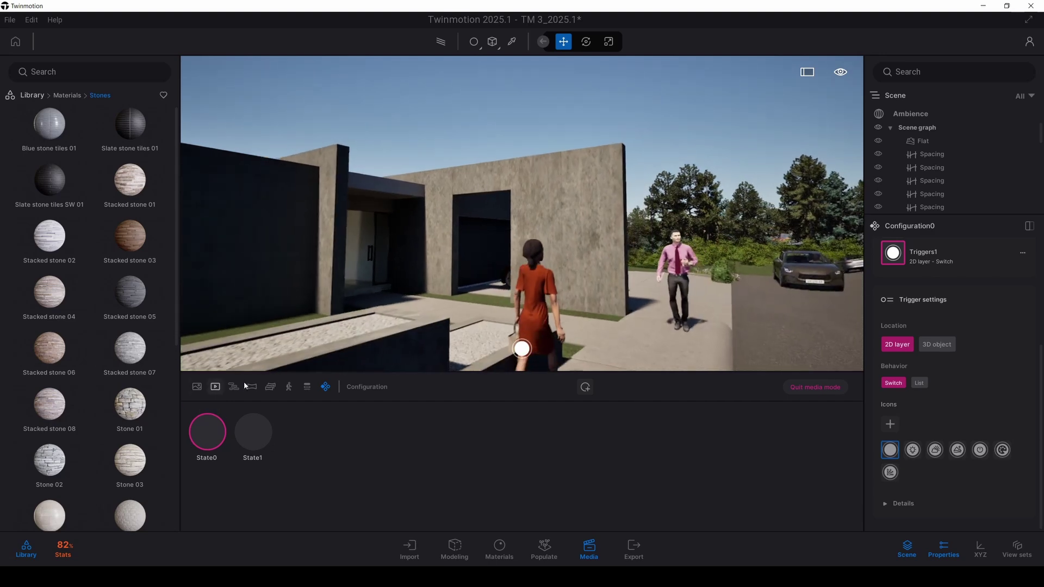
left_click(267, 440)
left_click(202, 441)
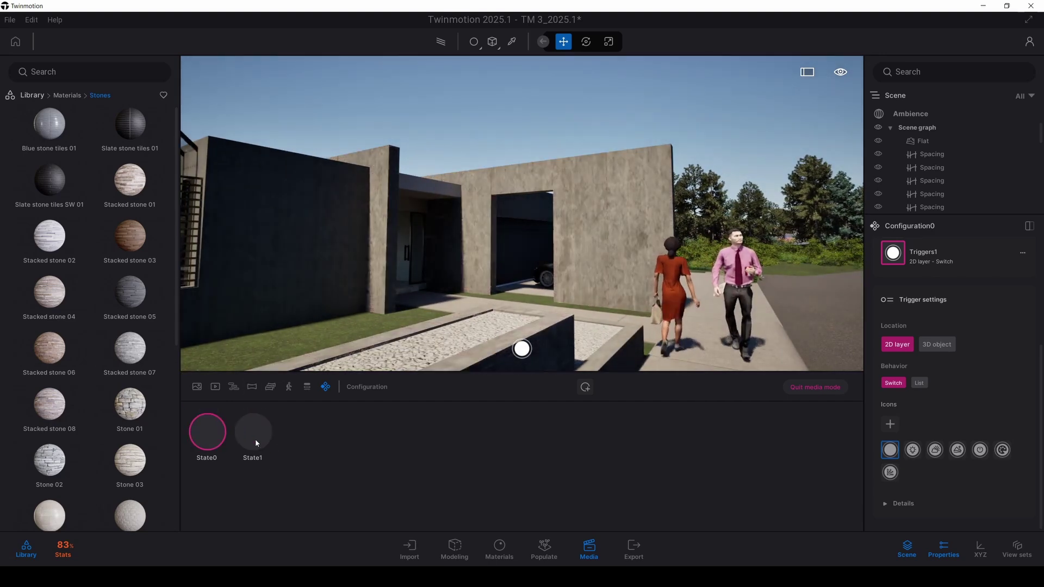
left_click(254, 435)
left_click(204, 435)
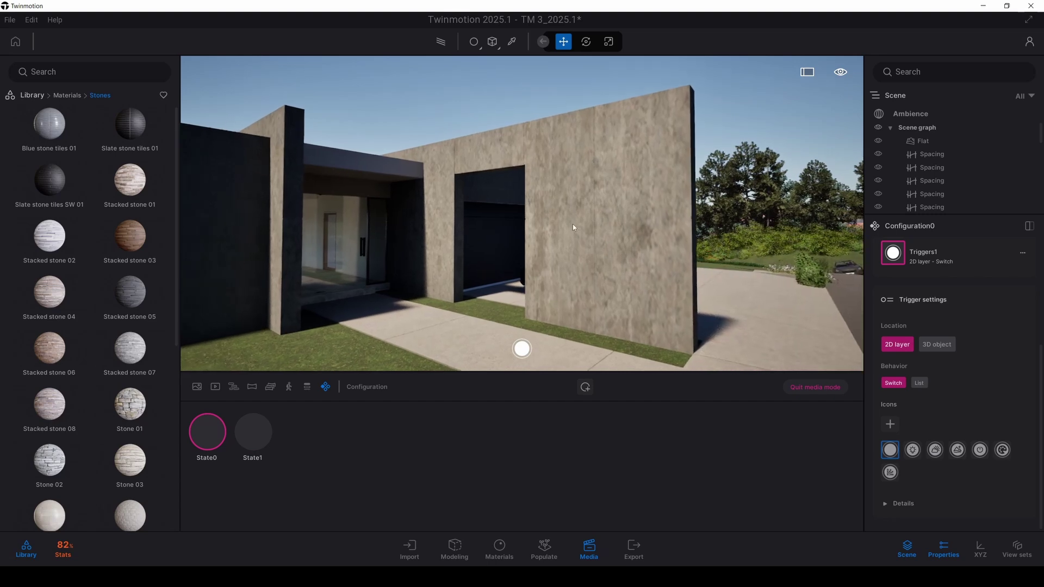
Pick the Concrete Wall material from the entrance wall and set its UV scale to 2.47
key("t")
left_click(580, 207)
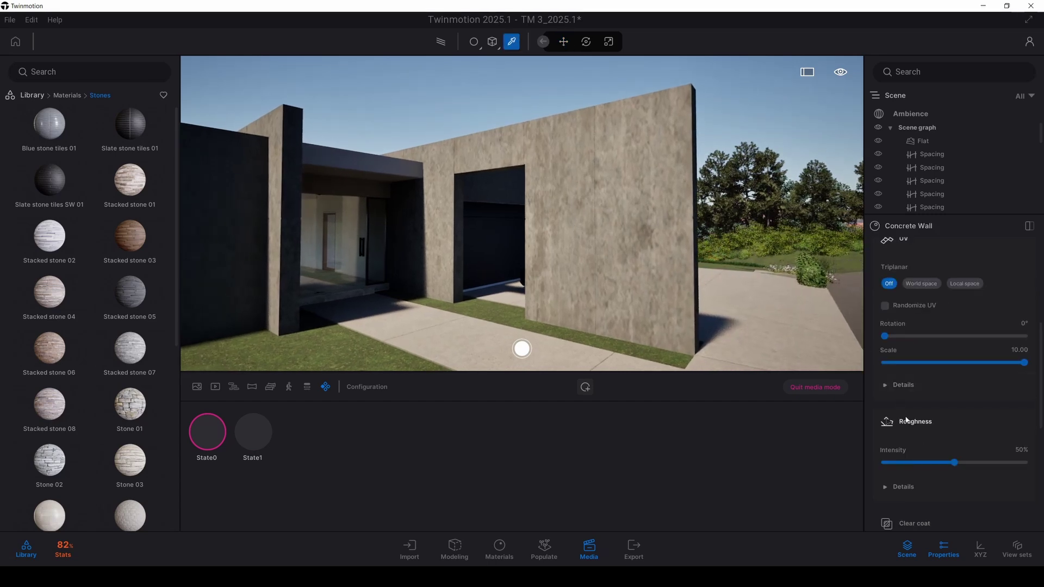
scroll(905, 419, "down", 6)
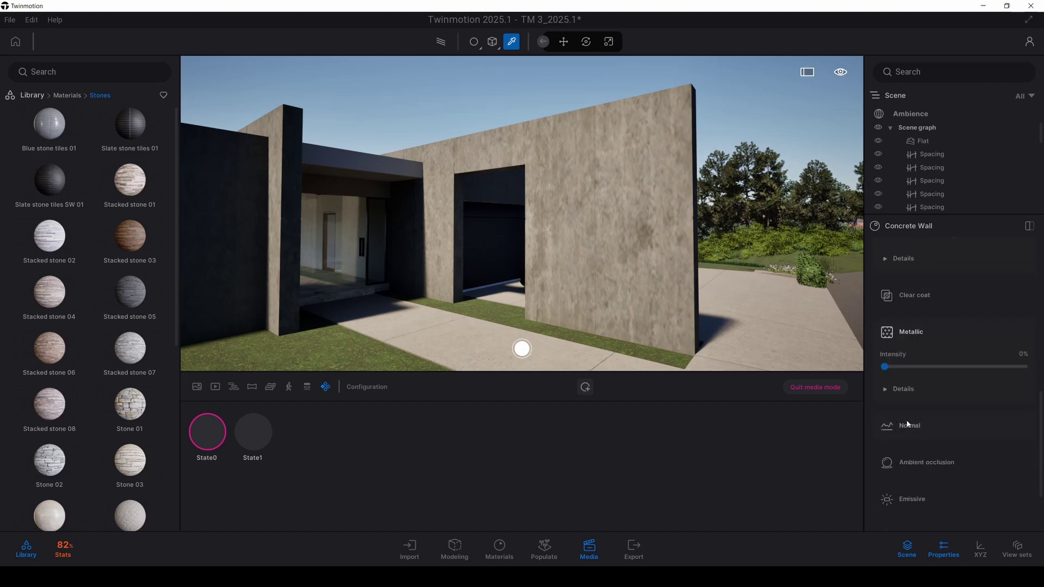
scroll(907, 422, "up", 5)
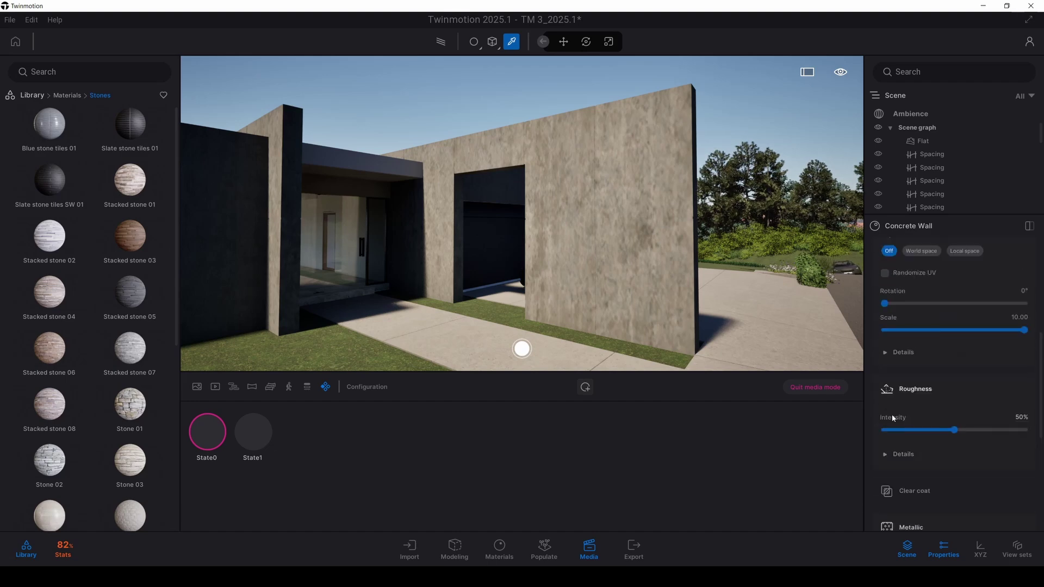
scroll(902, 413, "up", 1)
left_click_drag(1011, 363, 965, 363)
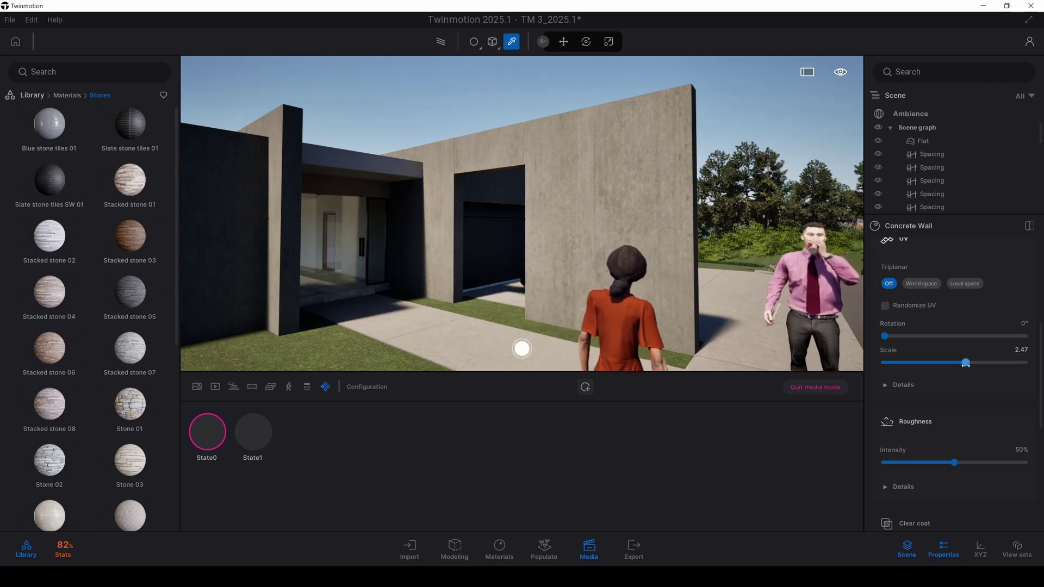
Switch to State1 and back to State0 to compare the stone walls with the rescaled concrete
mouse_move(216, 420)
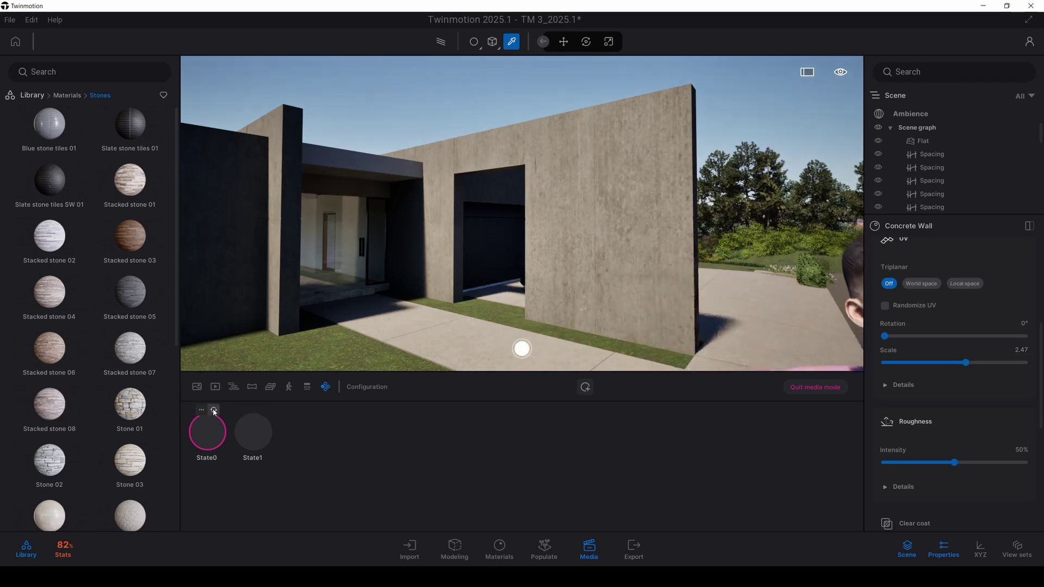
left_click(256, 434)
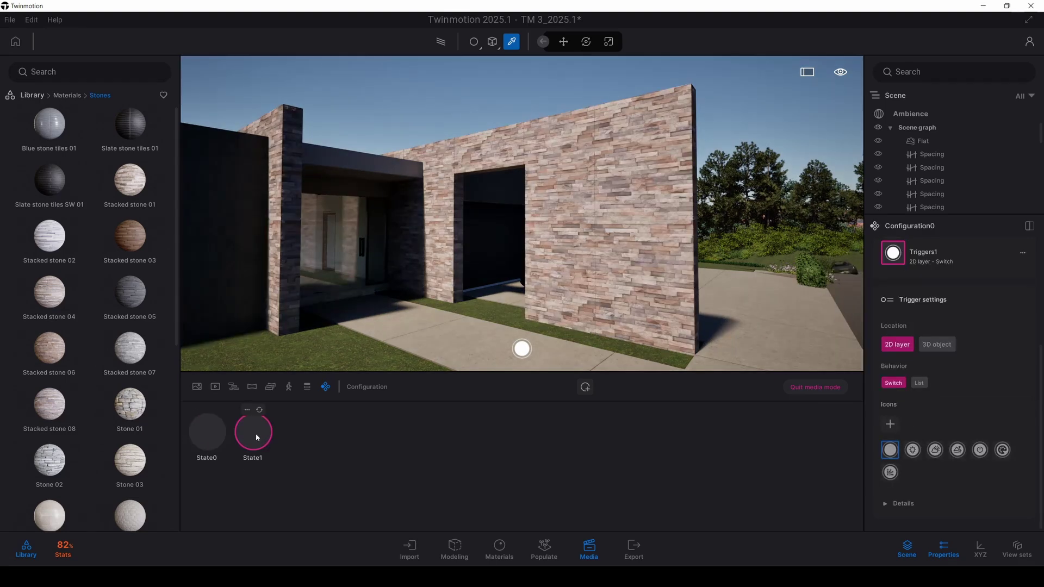
left_click(213, 434)
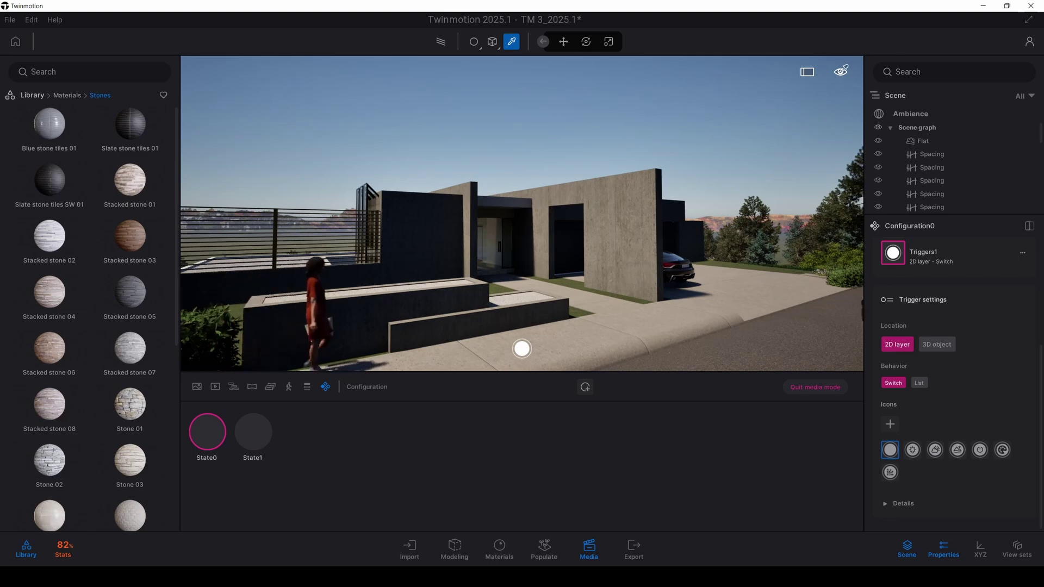
Set the time of day to 09:20 and the ambience camera's exposure to 0.44
mouse_move(841, 70)
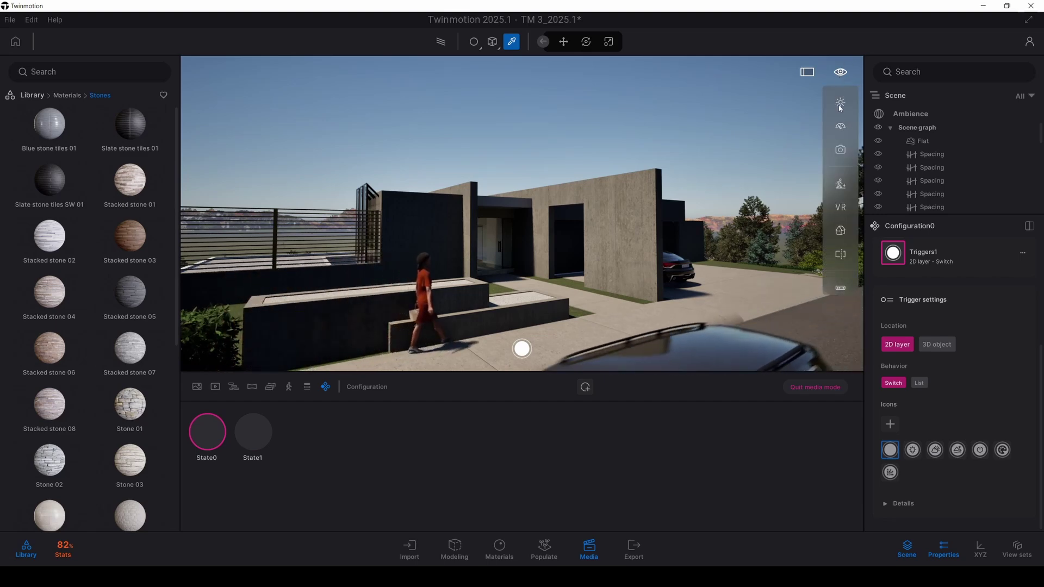
mouse_move(840, 104)
left_click_drag(782, 139, 783, 136)
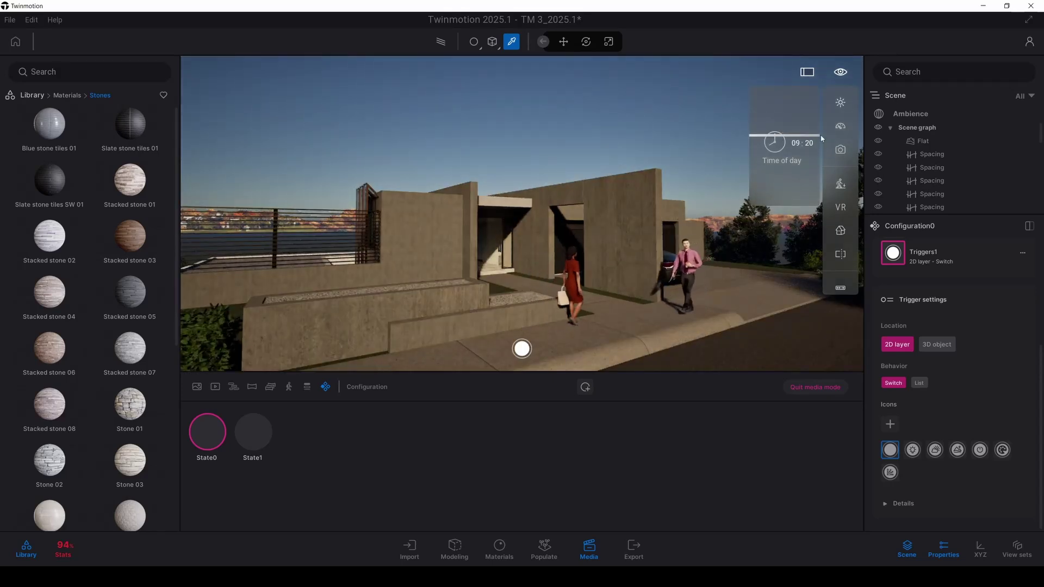
left_click(895, 116)
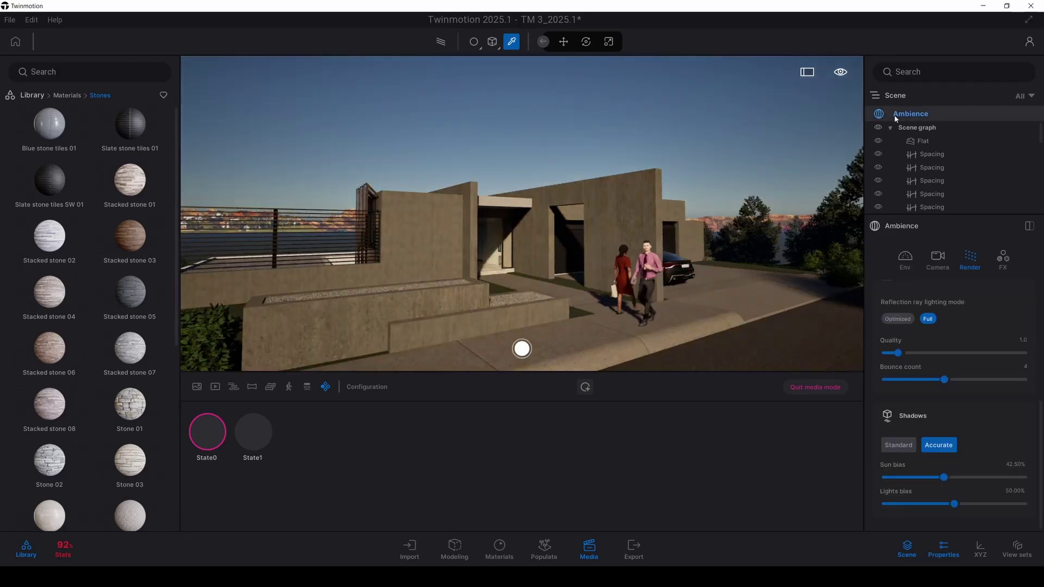
left_click(942, 267)
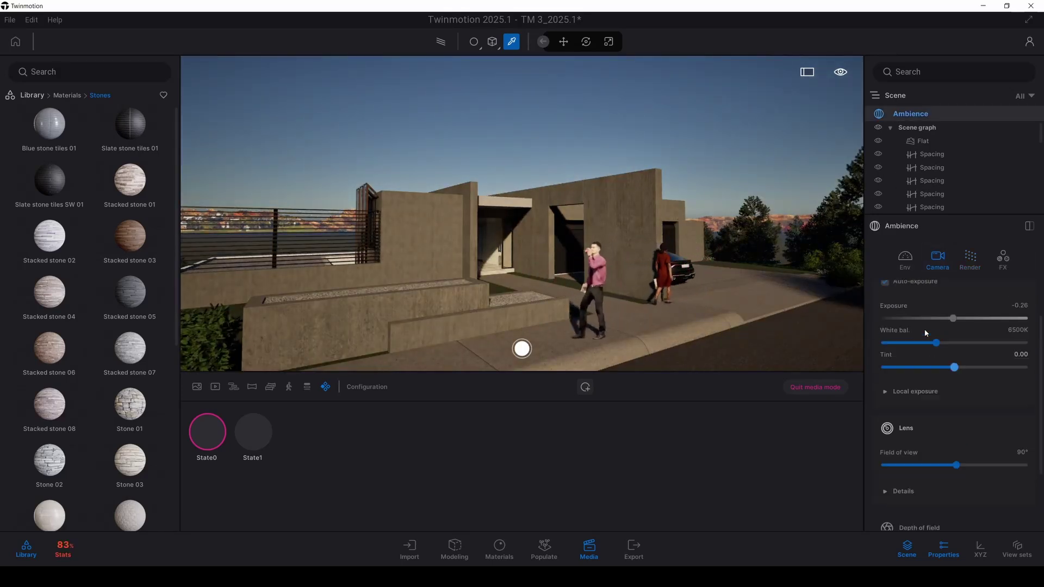
left_click_drag(952, 369, 956, 368)
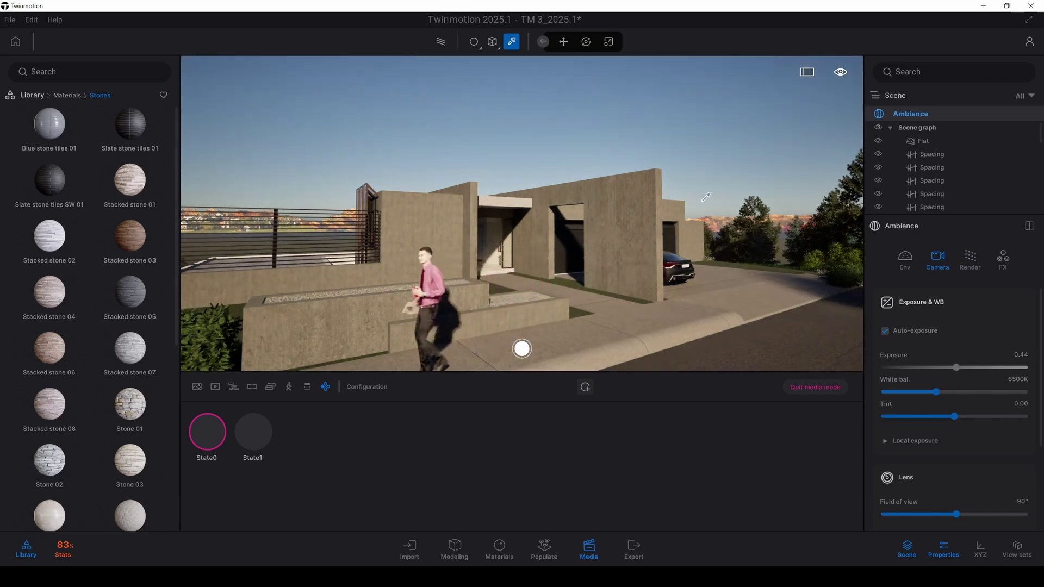
Apply the Aluminium siding 02 metal material to the entrance walls and add a third configuration state for it
key("w")
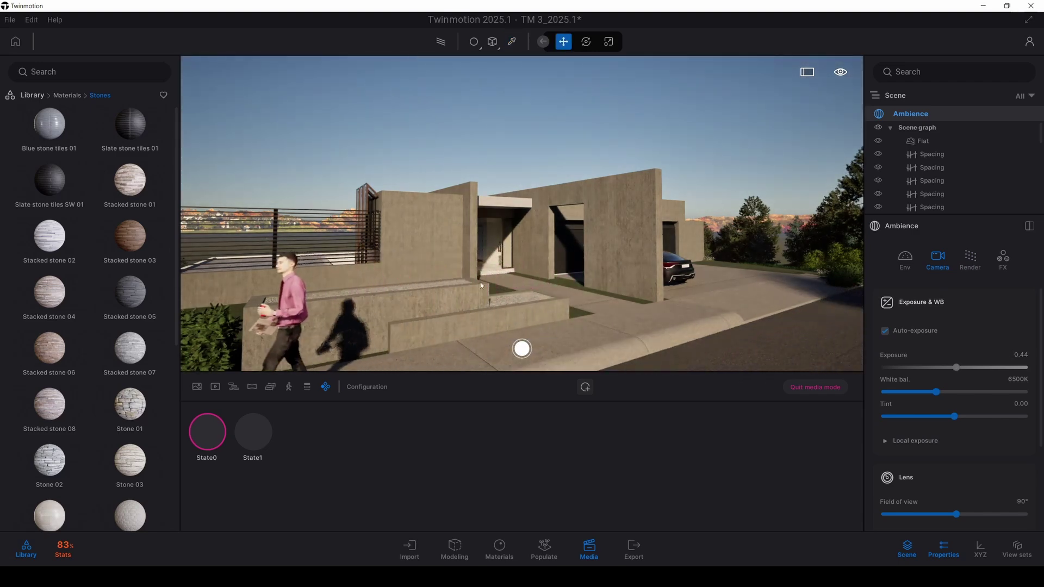
key("w")
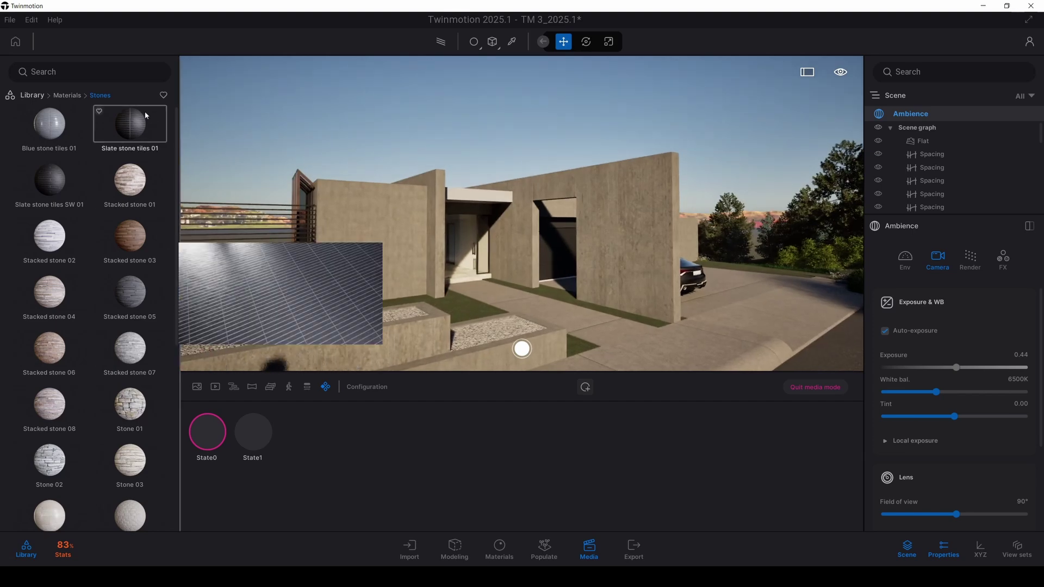
left_click(71, 96)
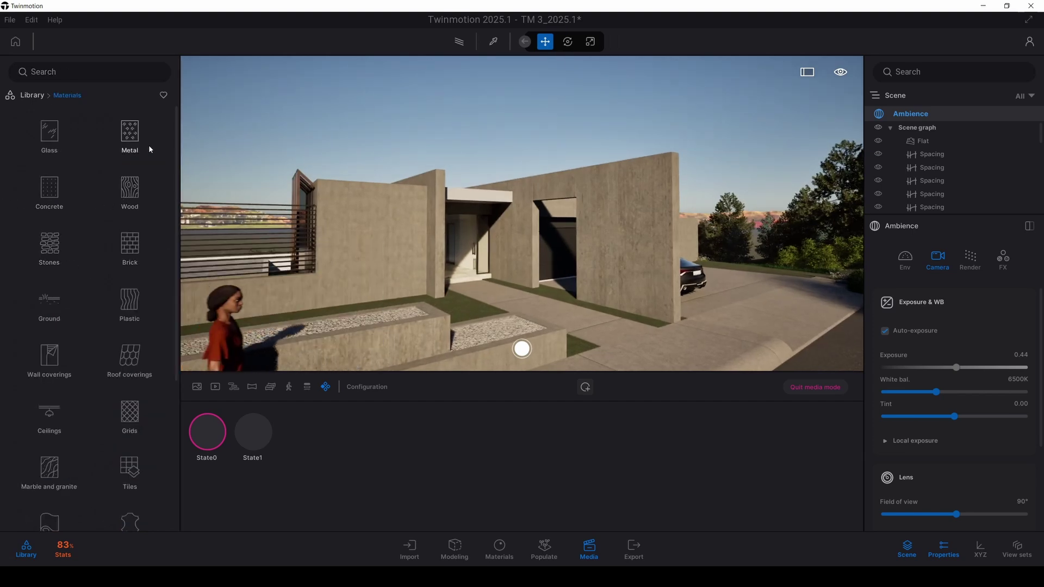
scroll(74, 422, "down", 1)
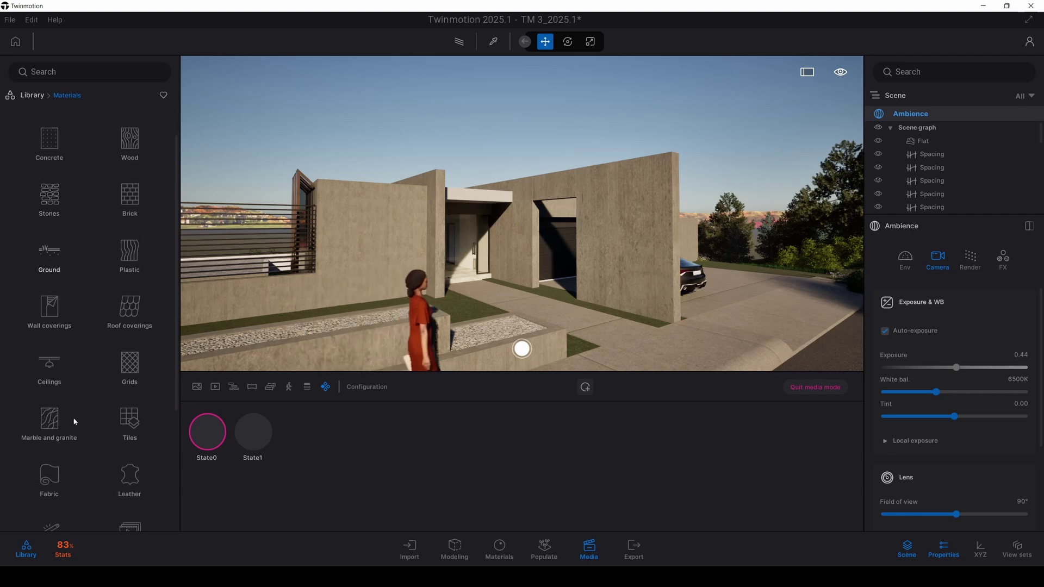
scroll(80, 410, "down", 4)
scroll(79, 411, "up", 5)
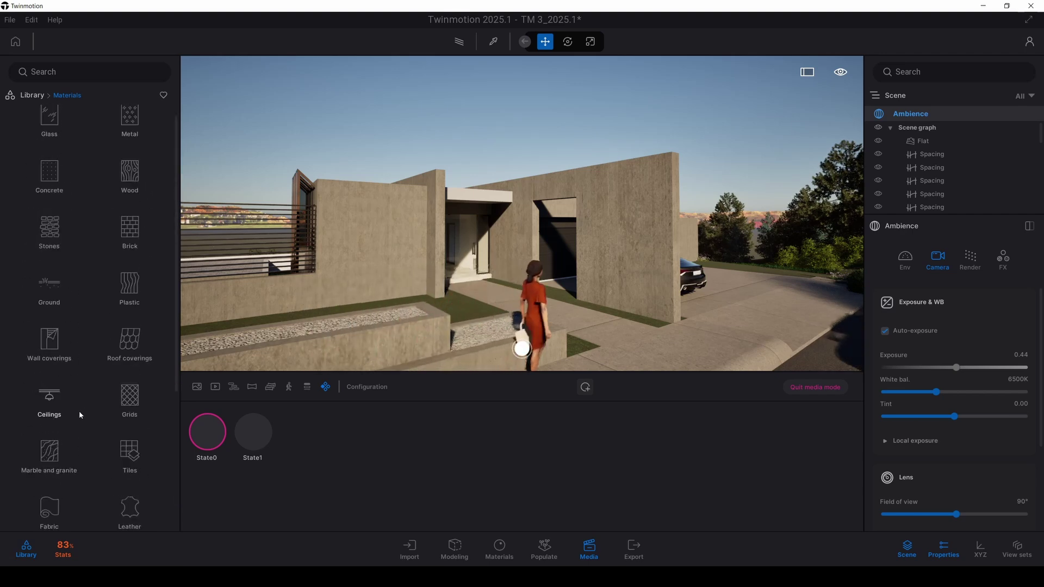
left_click(137, 140)
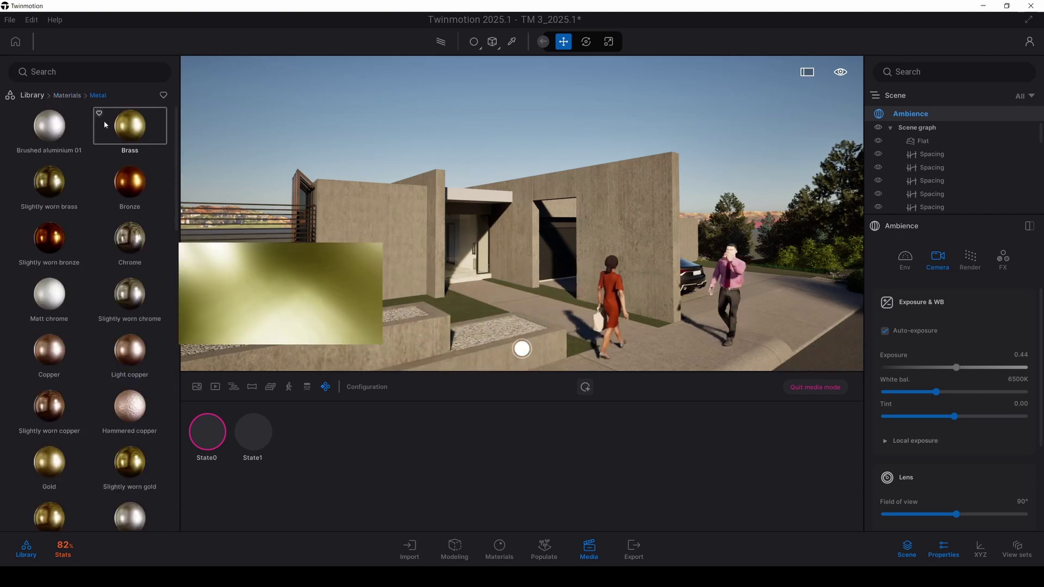
scroll(79, 400, "down", 4)
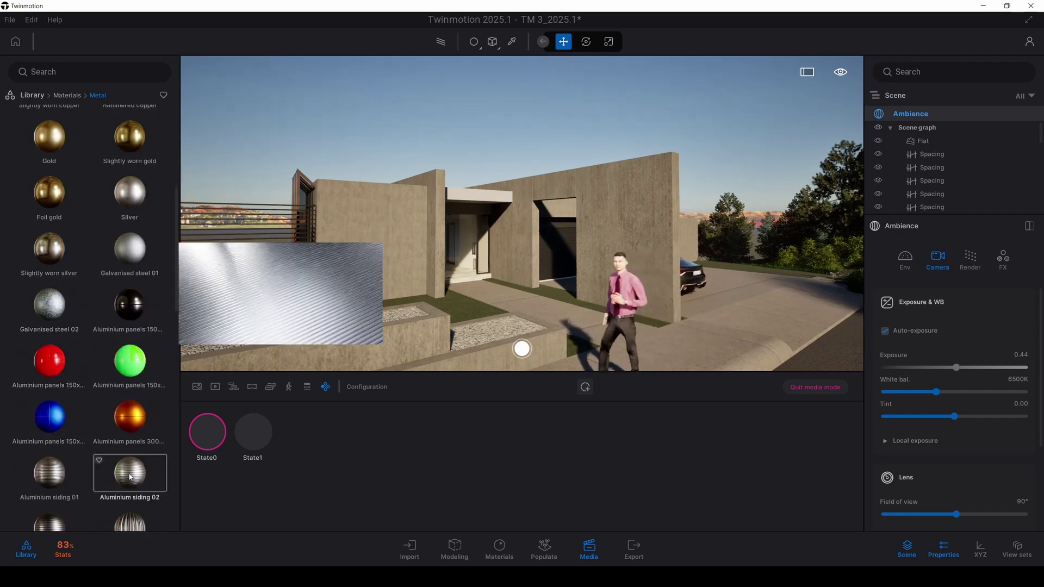
left_click_drag(132, 476, 572, 248)
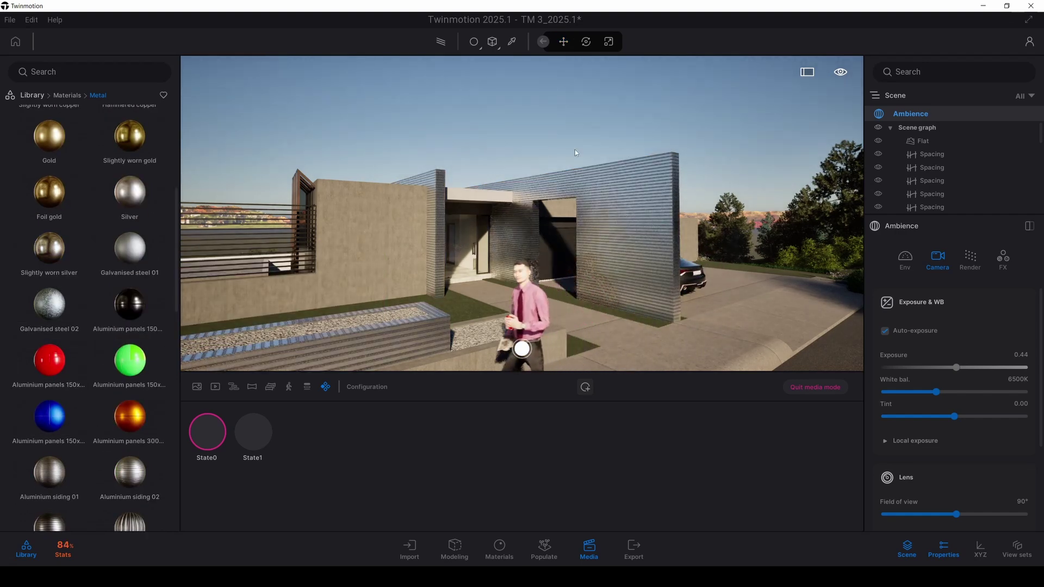
left_click(576, 168)
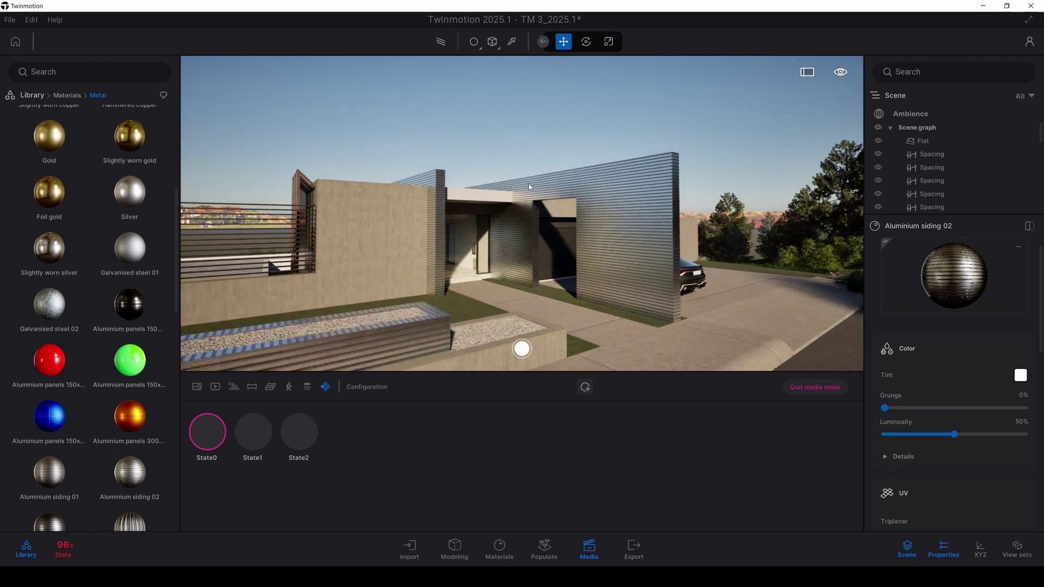
Check the wall materials of State2 and State1, finishing on State0
left_click(299, 431)
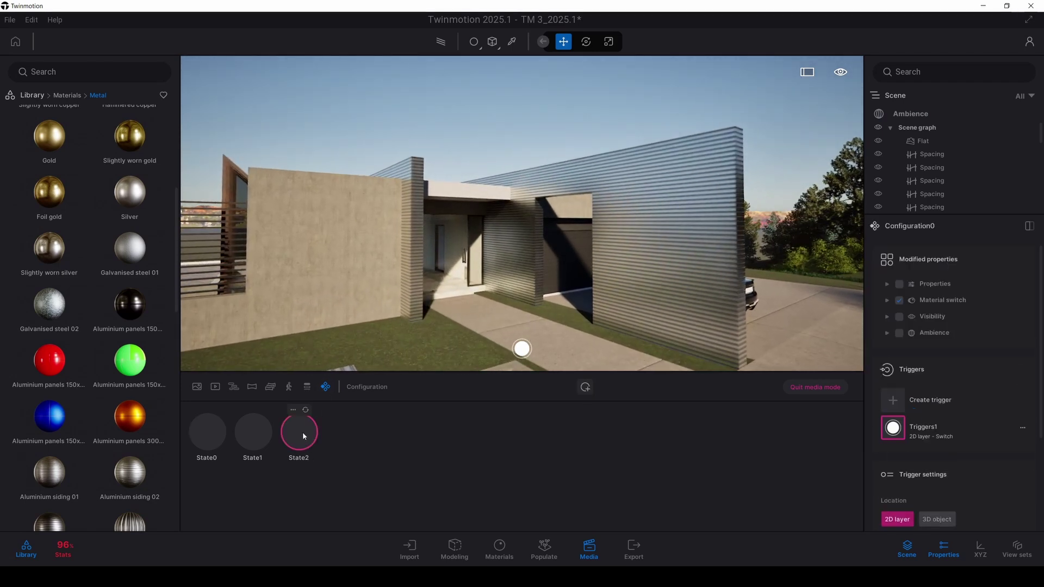
left_click(264, 446)
left_click(204, 445)
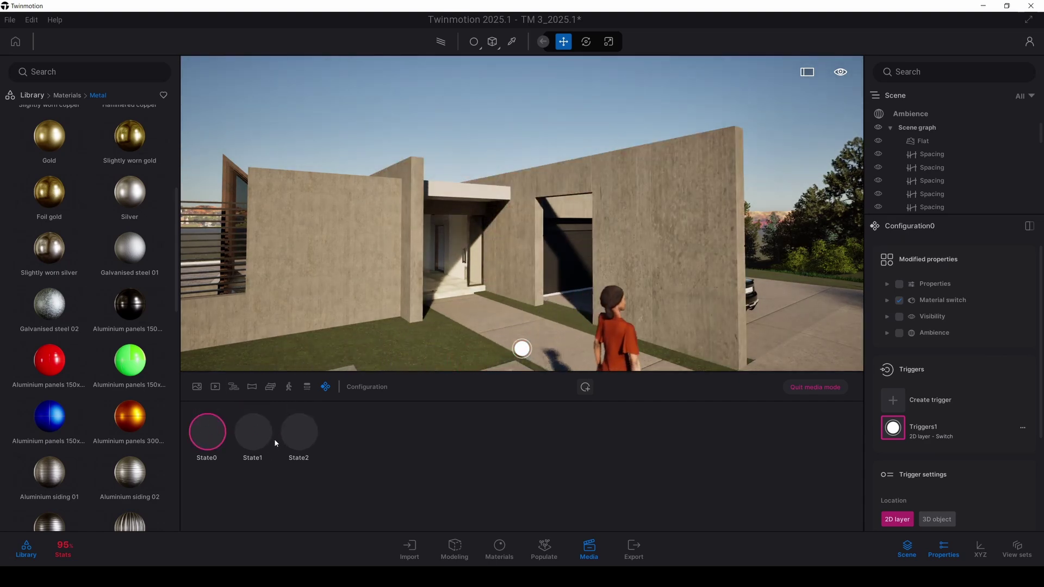
Frame the entrance walls and capture a thumbnail of the view for each of State0, State1 and State2
right_click_drag(419, 244, 457, 244)
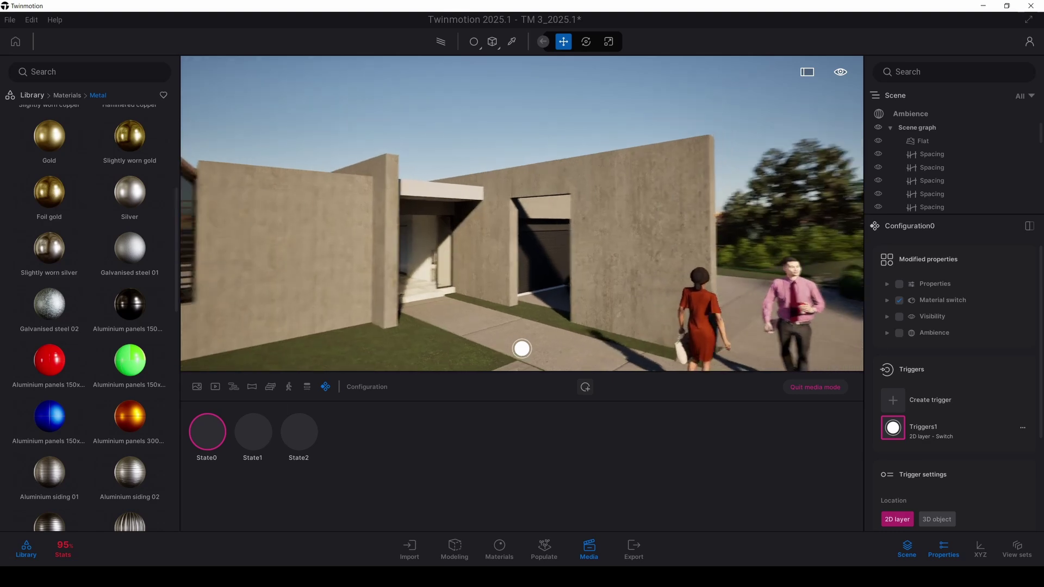
mouse_move(165, 389)
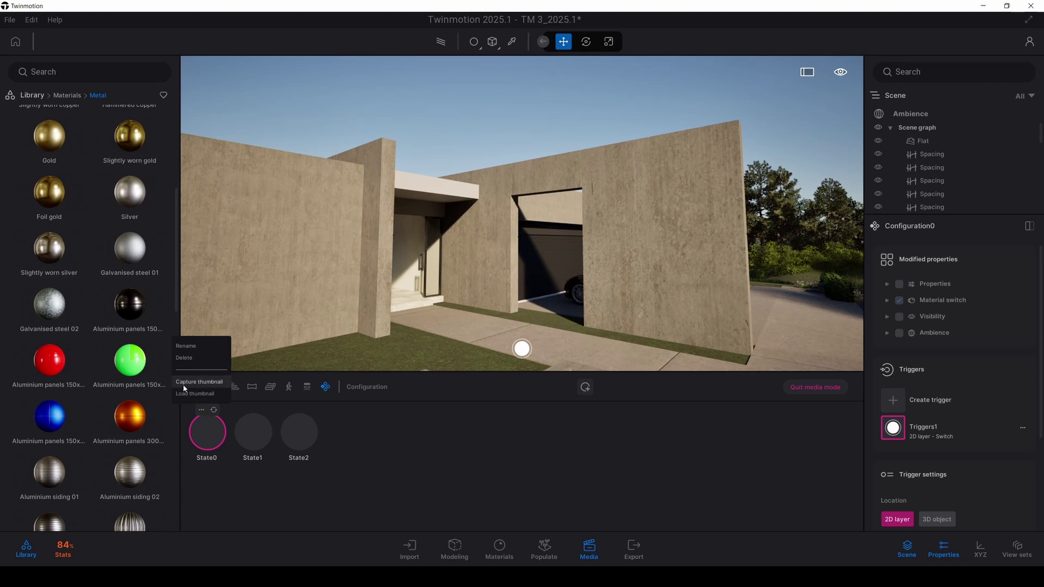
left_click(185, 384)
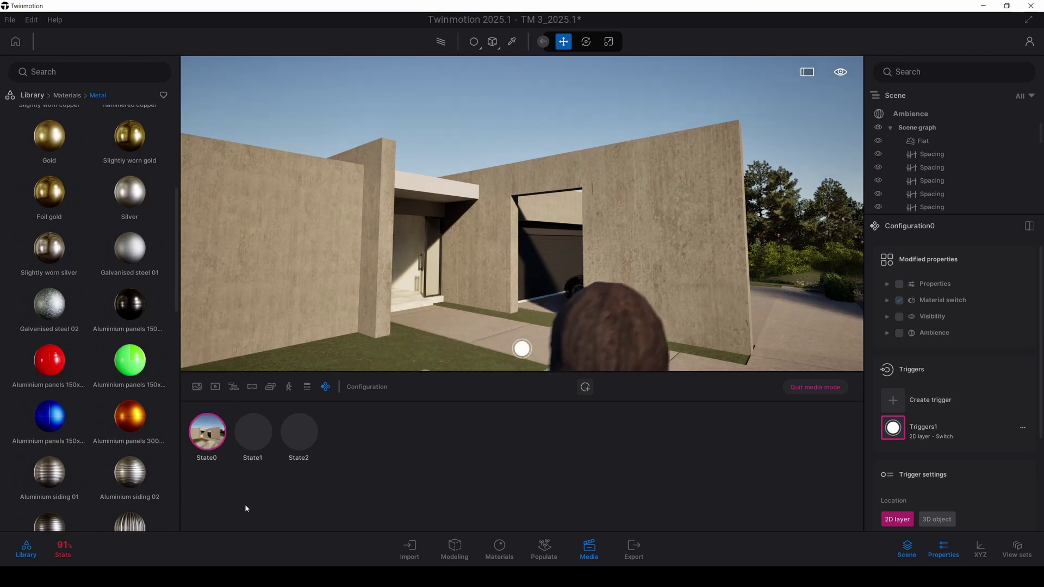
left_click(249, 438)
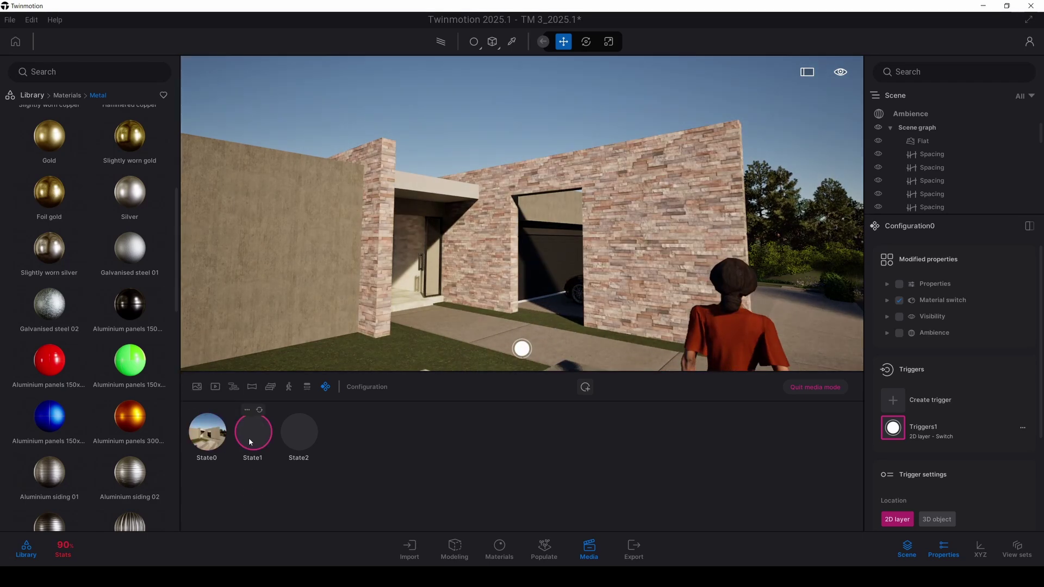
left_click(247, 410)
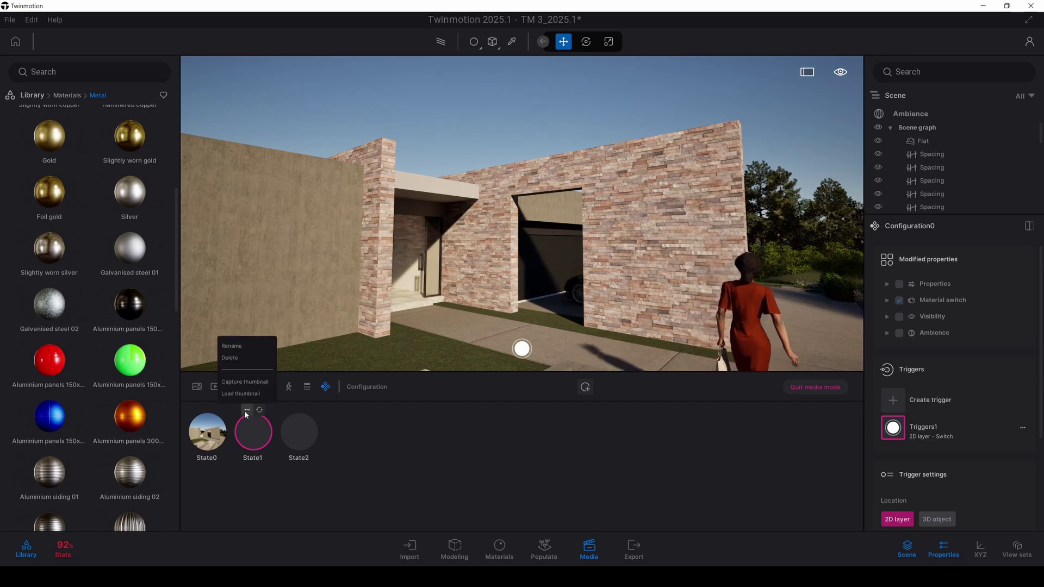
left_click(246, 382)
left_click(298, 438)
left_click(293, 411)
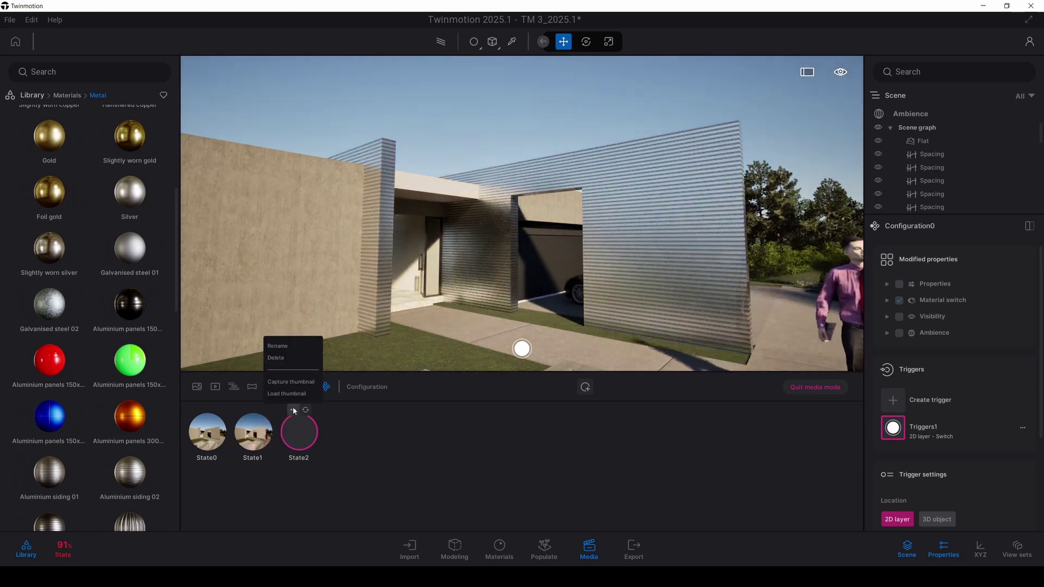
left_click(283, 383)
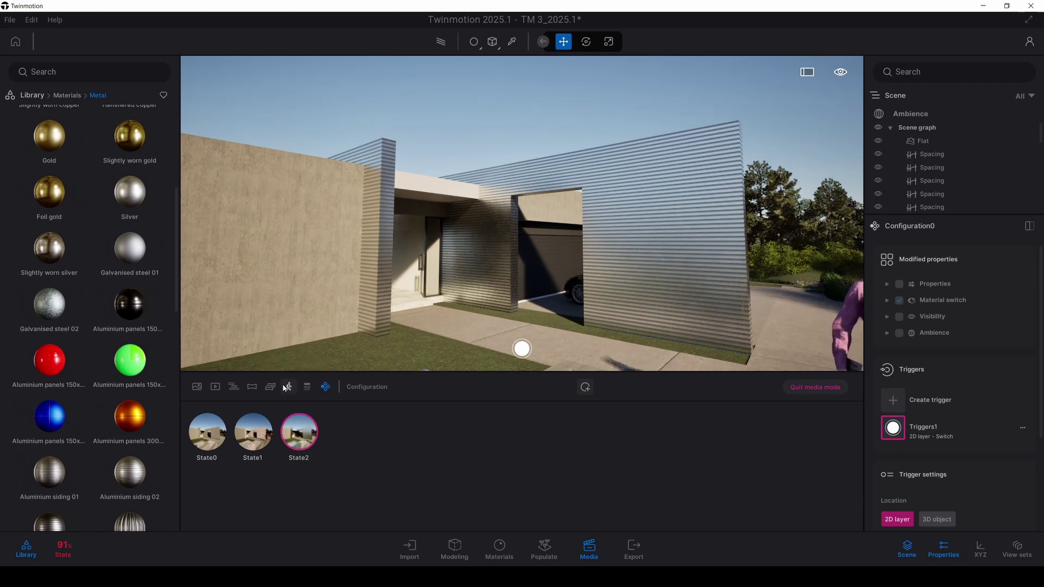
Preview State1, State0, State1 and State2 in turn to compare the entrance wall materials
left_click(243, 435)
left_click(202, 435)
left_click(249, 434)
left_click(295, 434)
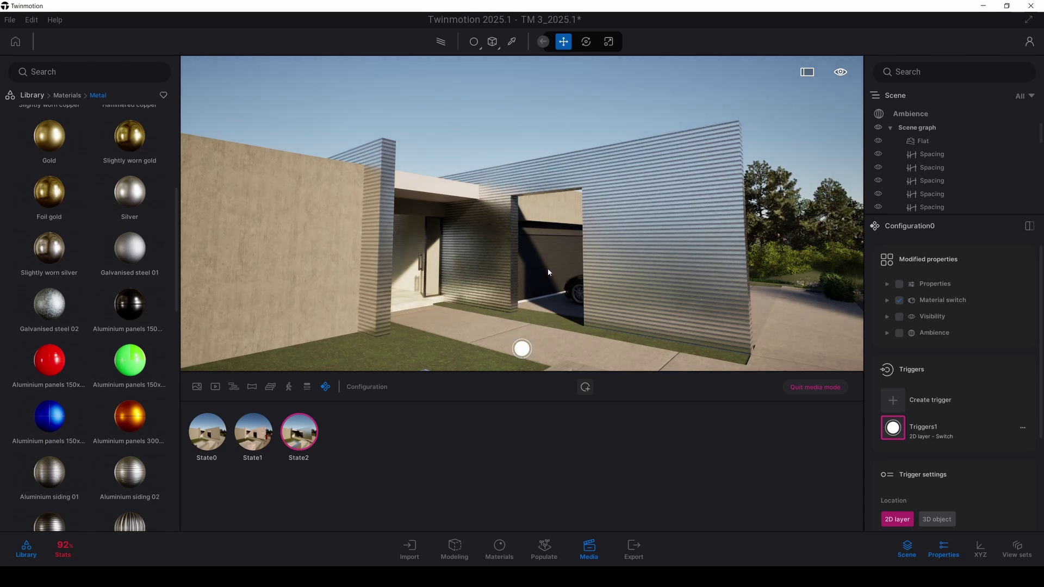
Test the 2D trigger in the view by cycling the entrance walls through their concrete, stone and aluminium materials
left_click(522, 349)
left_click(522, 348)
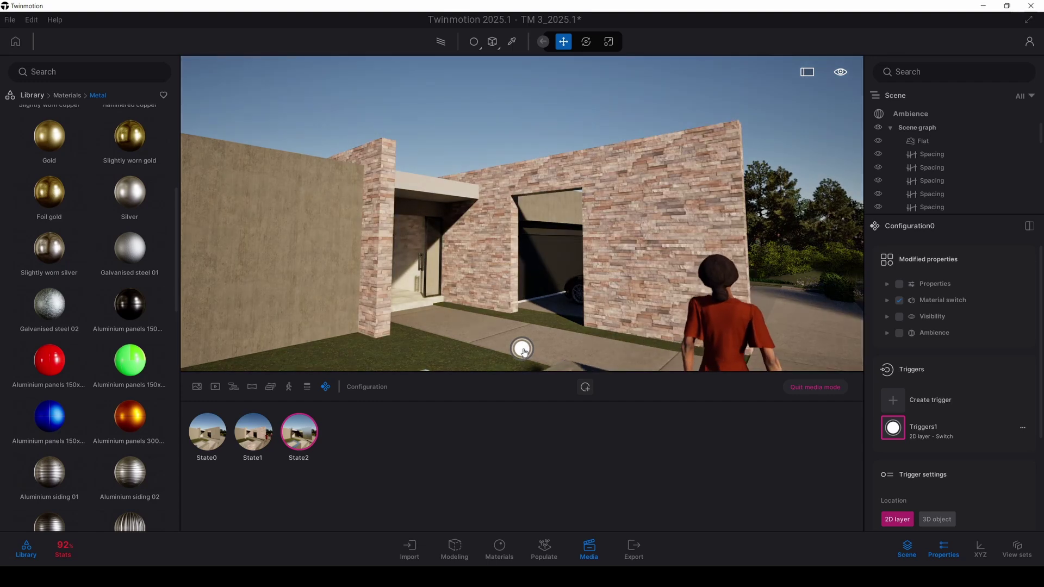
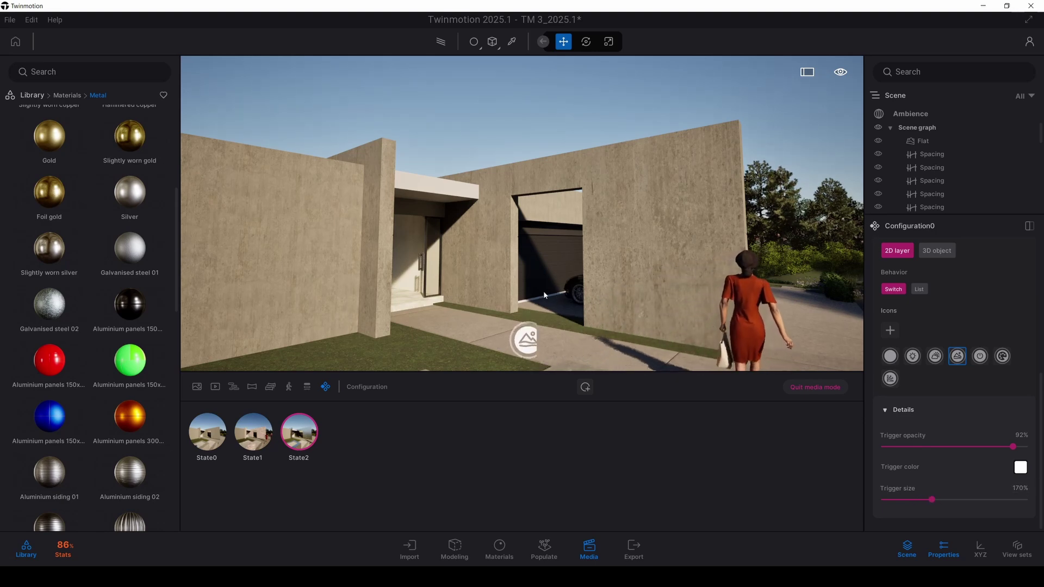
left_click(525, 345)
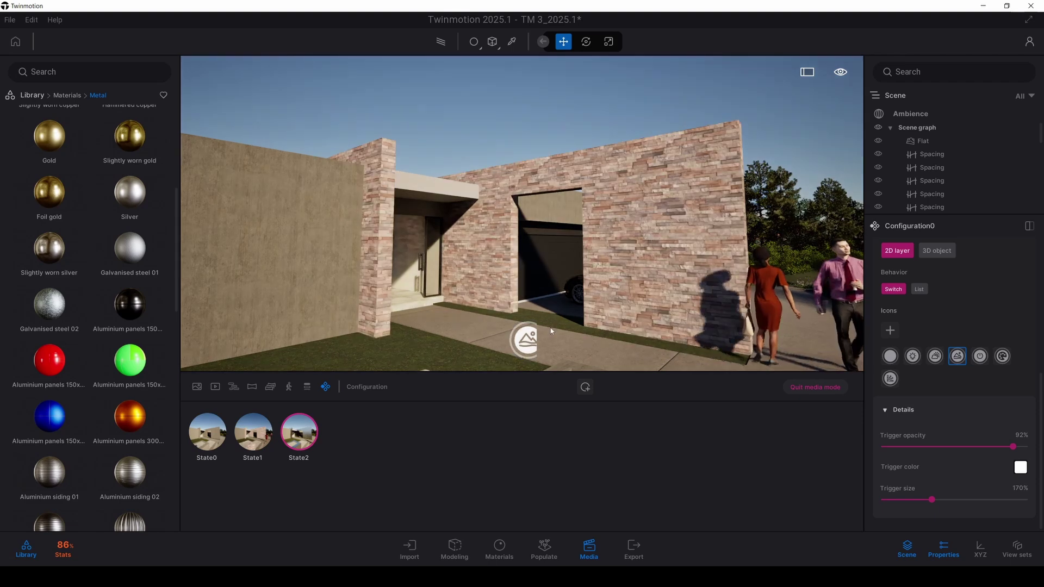
left_click(521, 342)
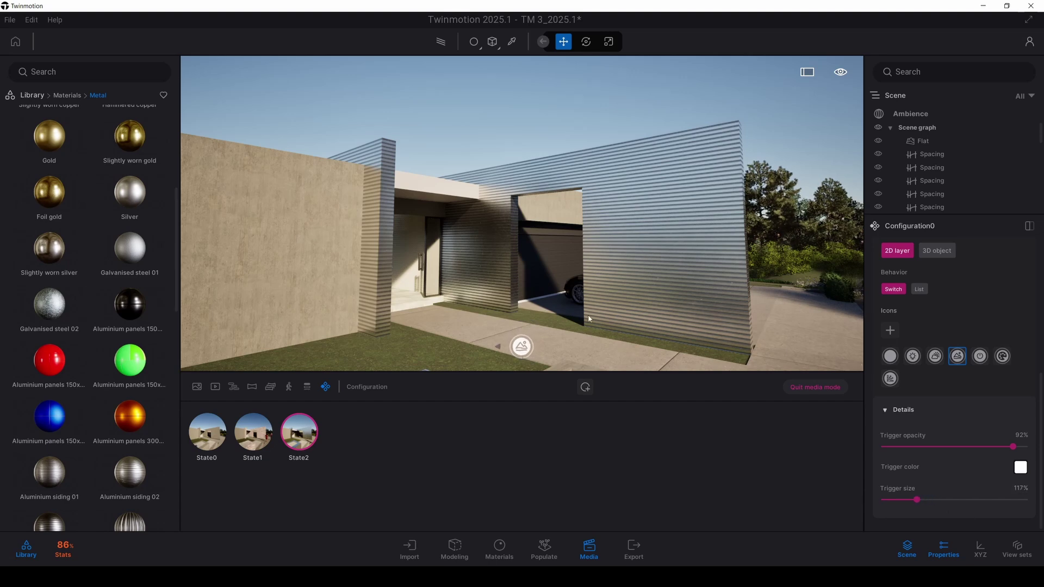
Reframe the entrance walls and set the behavior of the 2D trigger to List
middle_click_drag(549, 288, 584, 288, "shift")
right_click_drag(498, 347, 468, 308)
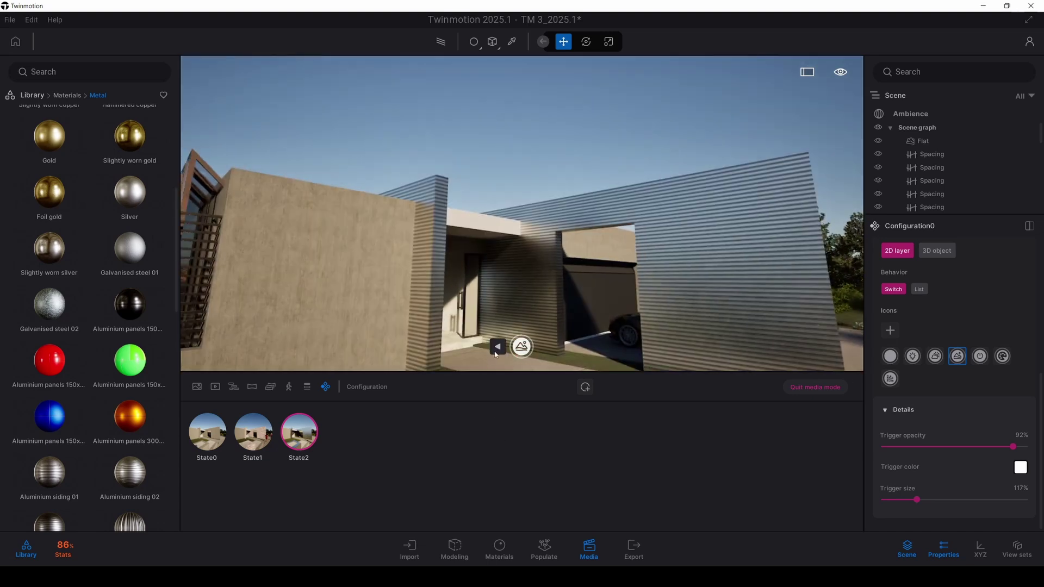
left_click(523, 347)
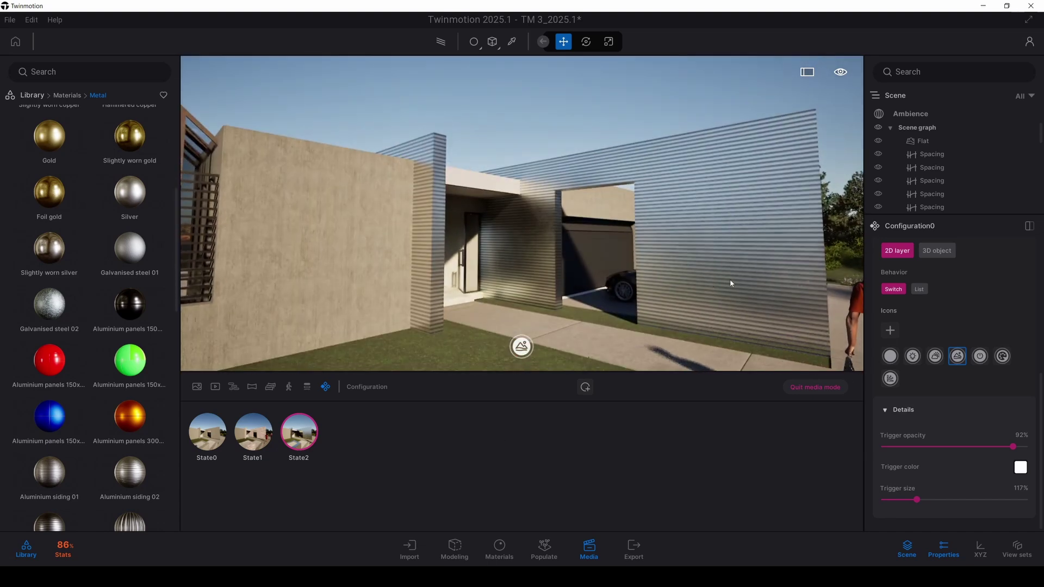
scroll(931, 367, "up", 3)
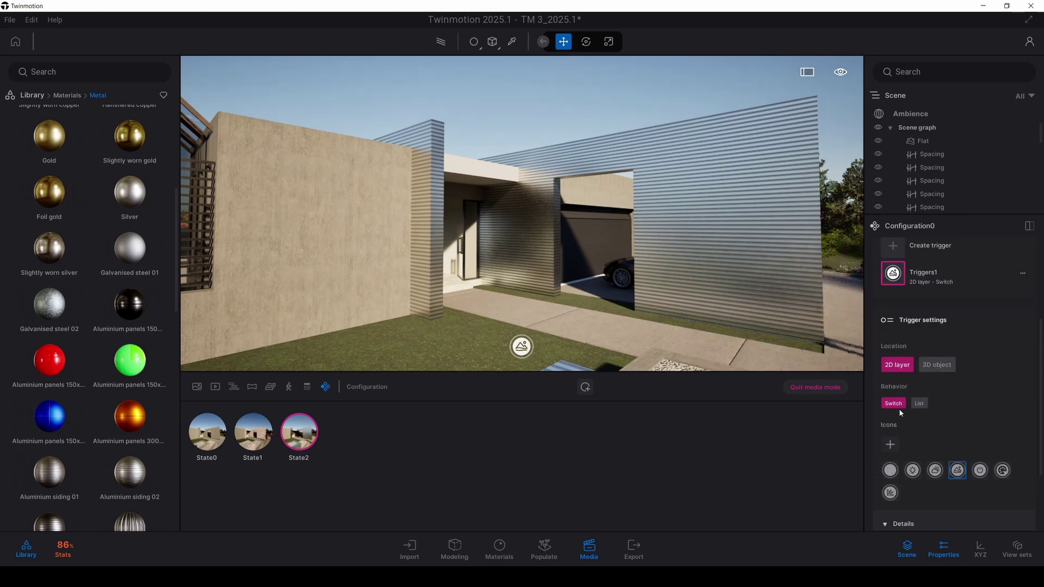
left_click(918, 404)
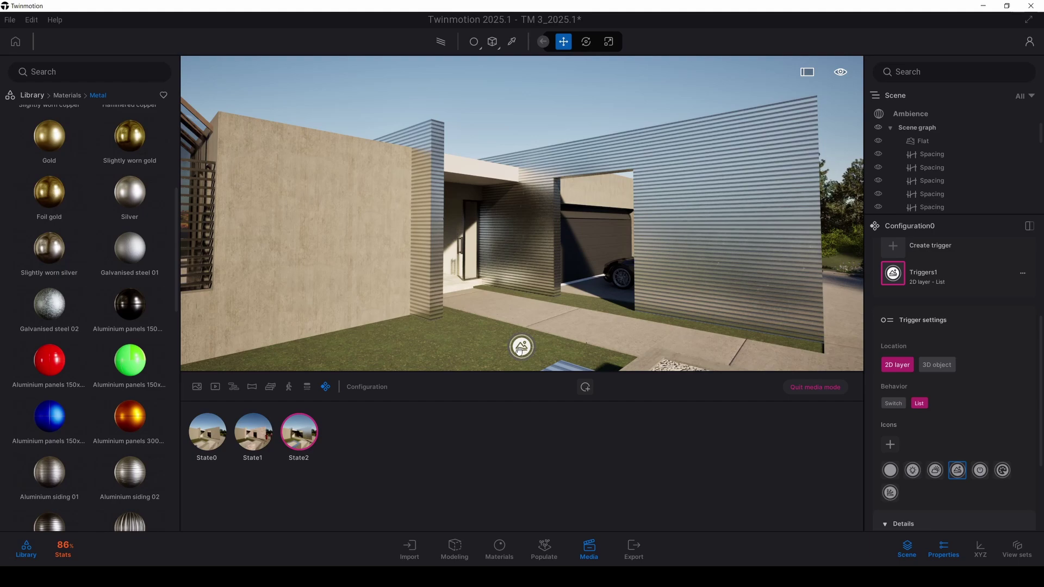
Test the List trigger in the view by applying the stone, aluminium and concrete states, finishing on aluminium
left_click(517, 307)
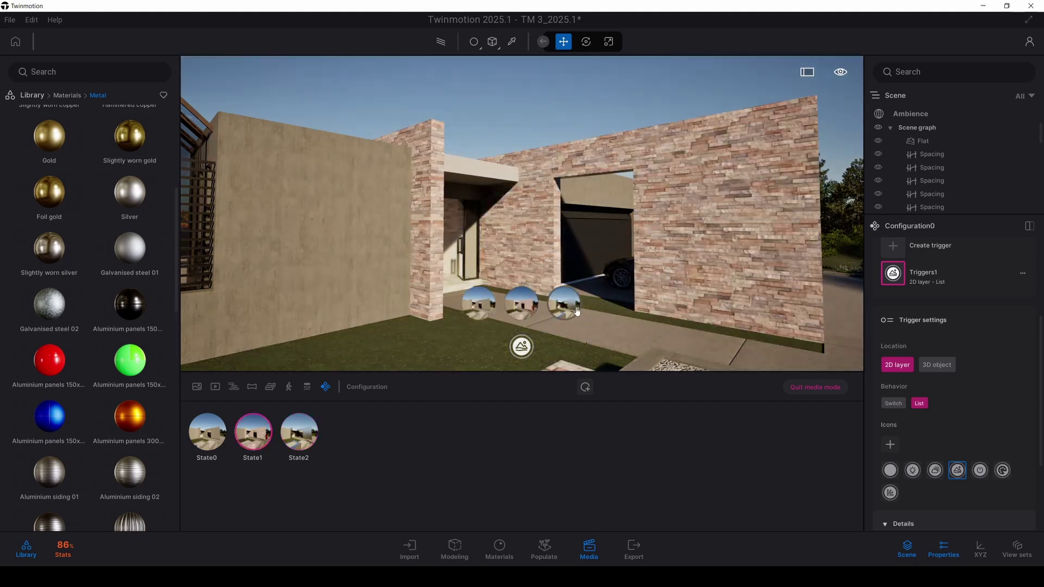
left_click(565, 307)
left_click(521, 308)
left_click(480, 306)
left_click(521, 305)
left_click(564, 306)
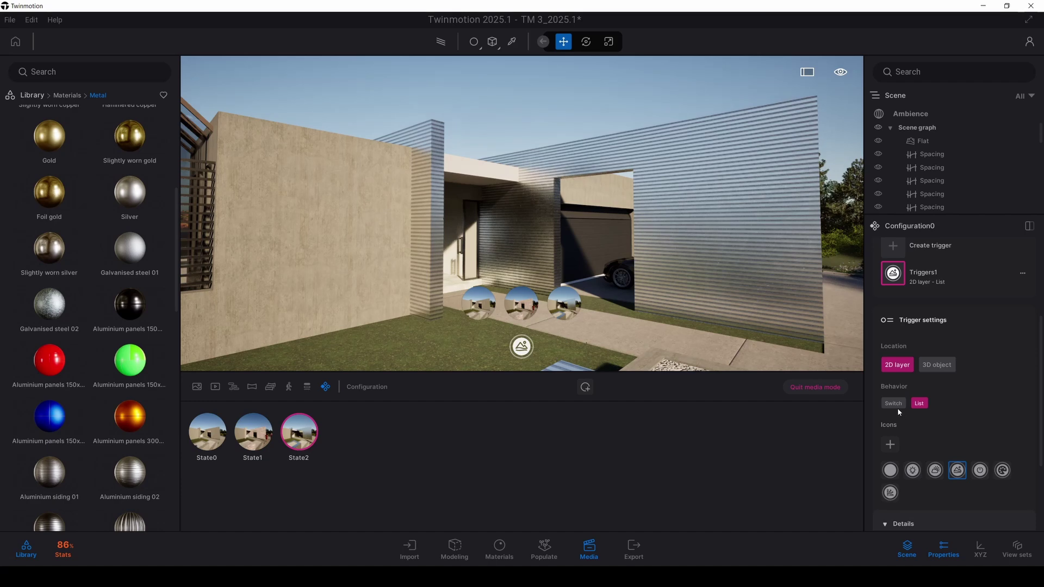
Try the trigger's Switch behavior by cycling the entrance walls through their materials
left_click(522, 349)
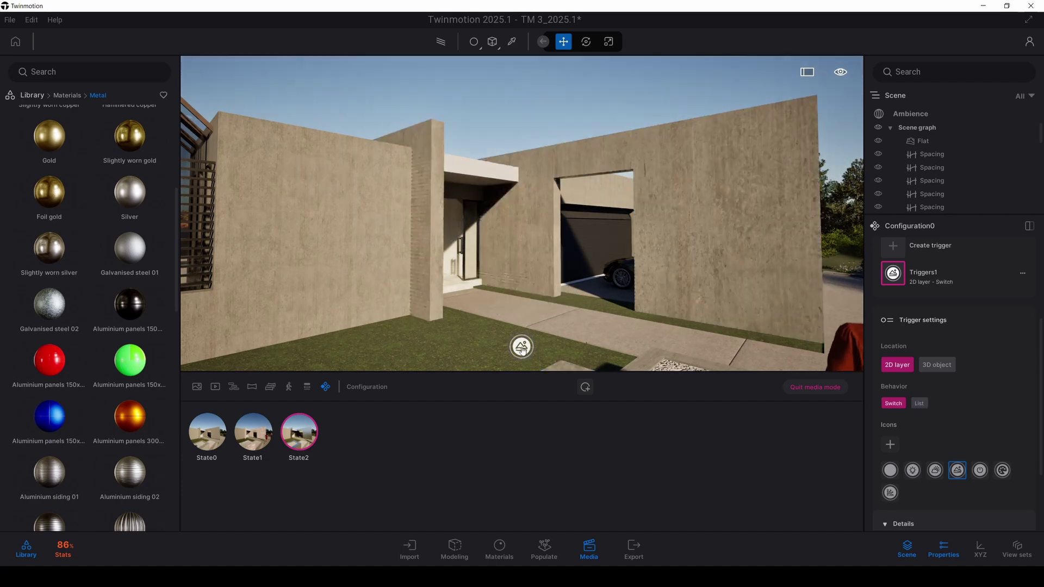
left_click(523, 349)
left_click(522, 349)
left_click(522, 349)
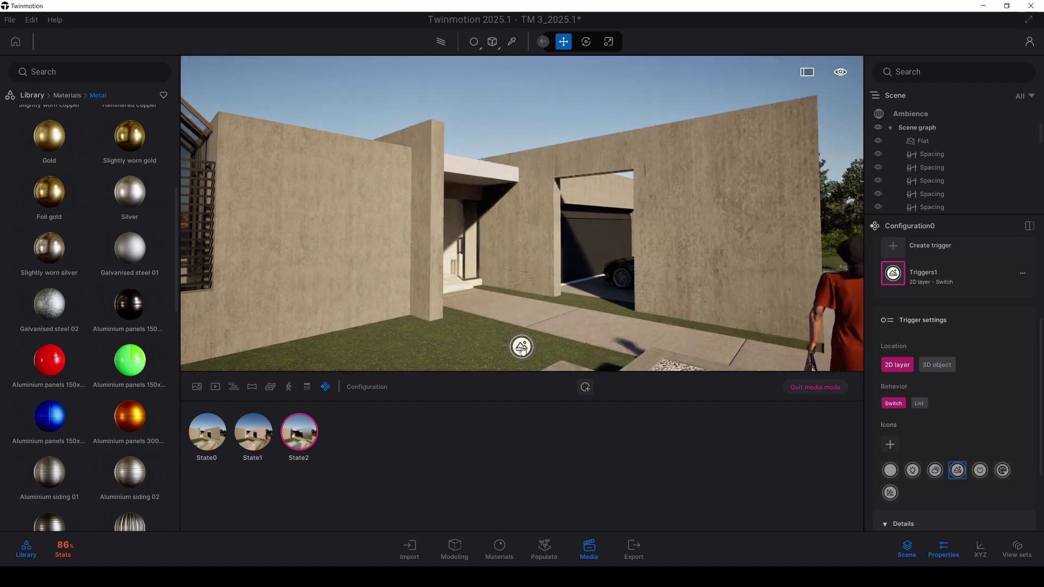
Set the trigger's behavior back to List, apply the stone state from its list and clear the grass selection
left_click(516, 342)
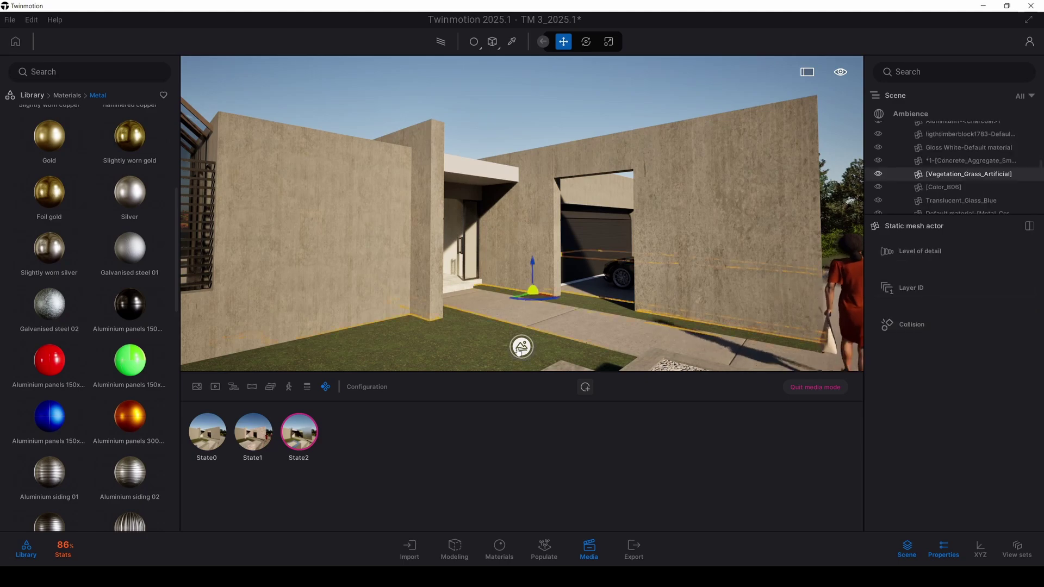
left_click(519, 345)
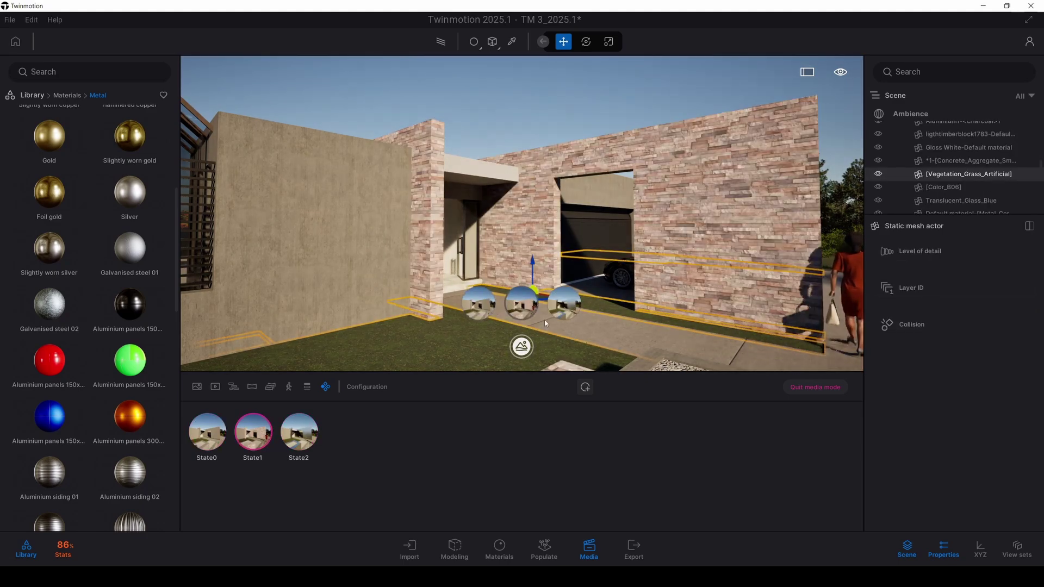
left_click(562, 84)
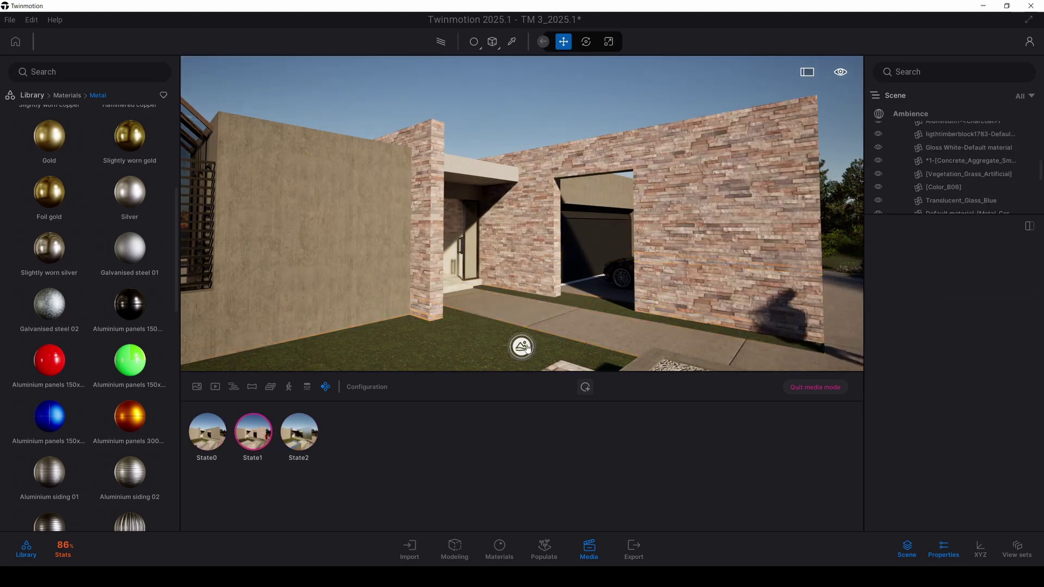
Preview State2, State0 and State1 in turn, finishing on the stone walls of State1
left_click(315, 435)
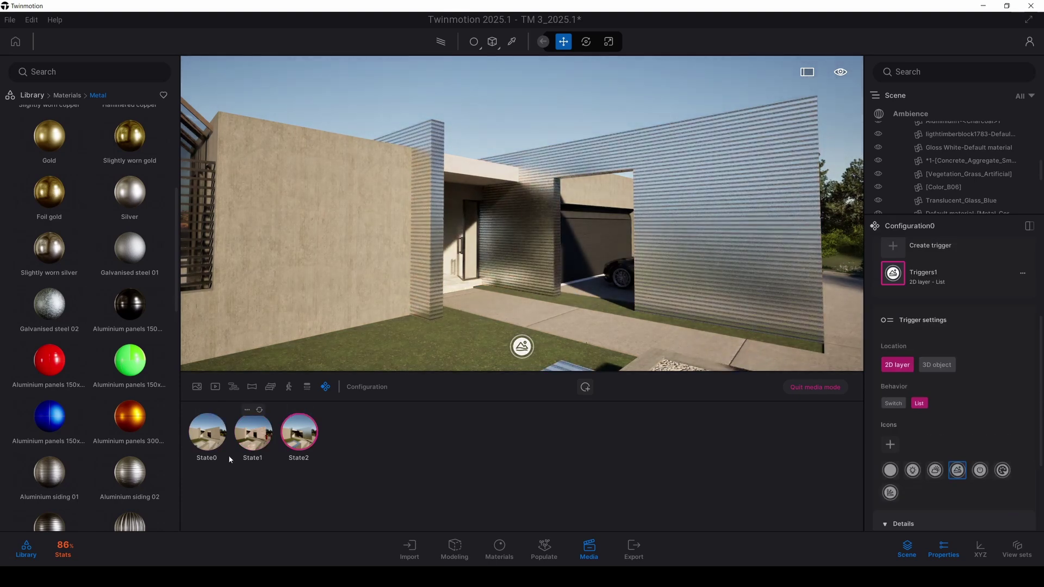
left_click(220, 440)
left_click(253, 435)
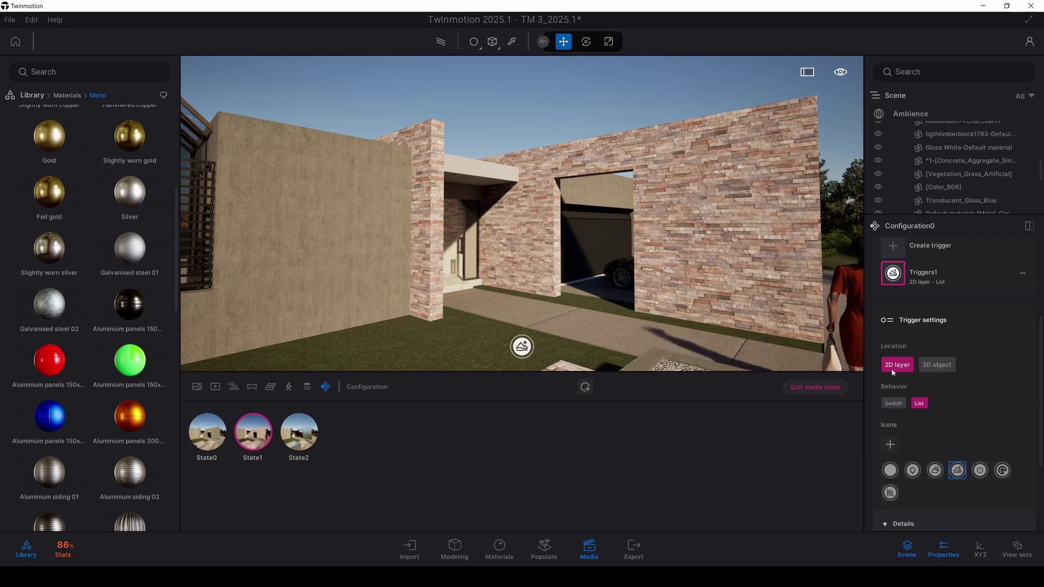
Change the trigger's location to 3D object and place it above the ground beside the entrance walkway, near the garage opening
left_click(936, 368)
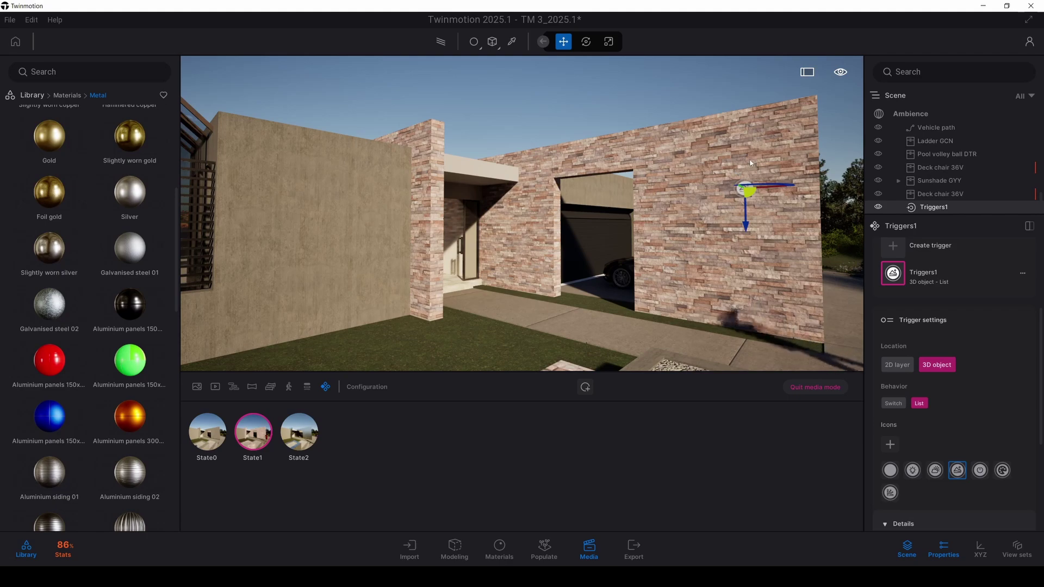
mouse_move(749, 163)
middle_mouse_down()
mouse_move(748, 215)
mouse_move(736, 150)
middle_mouse_up()
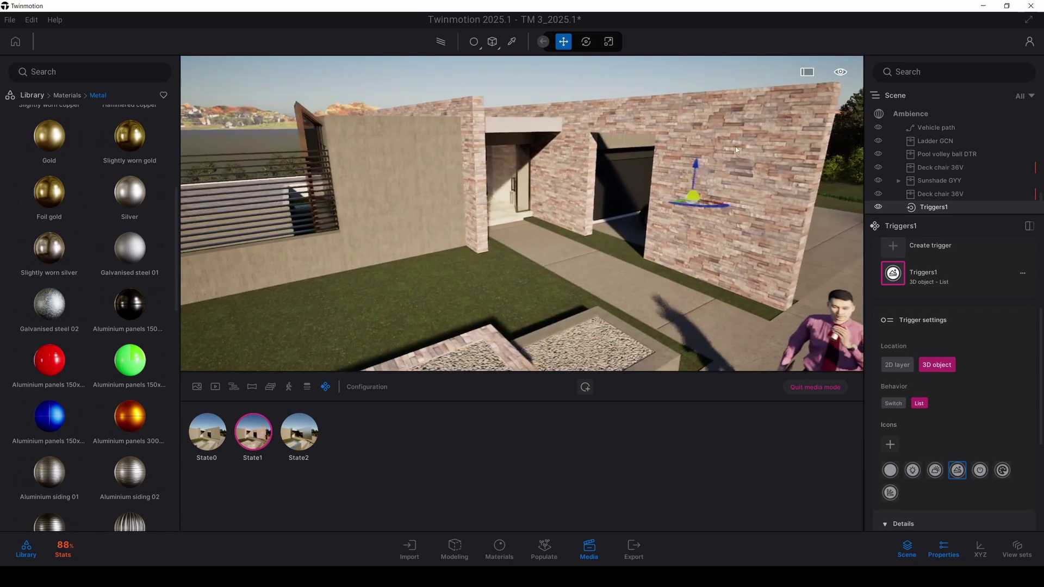
middle_click_drag(702, 207, 670, 220, "shift")
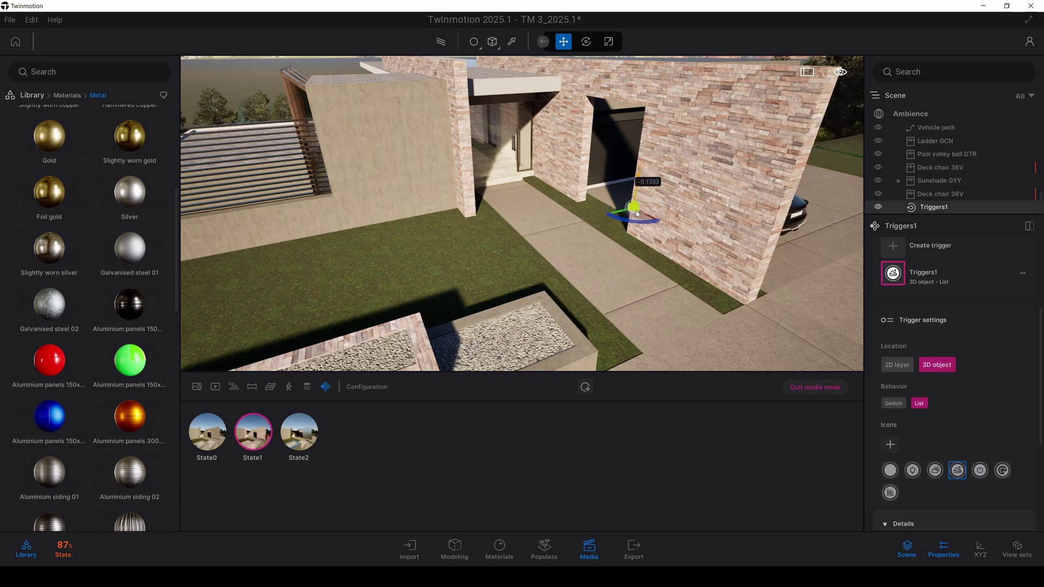
middle_click_drag(701, 261, 649, 239, "shift")
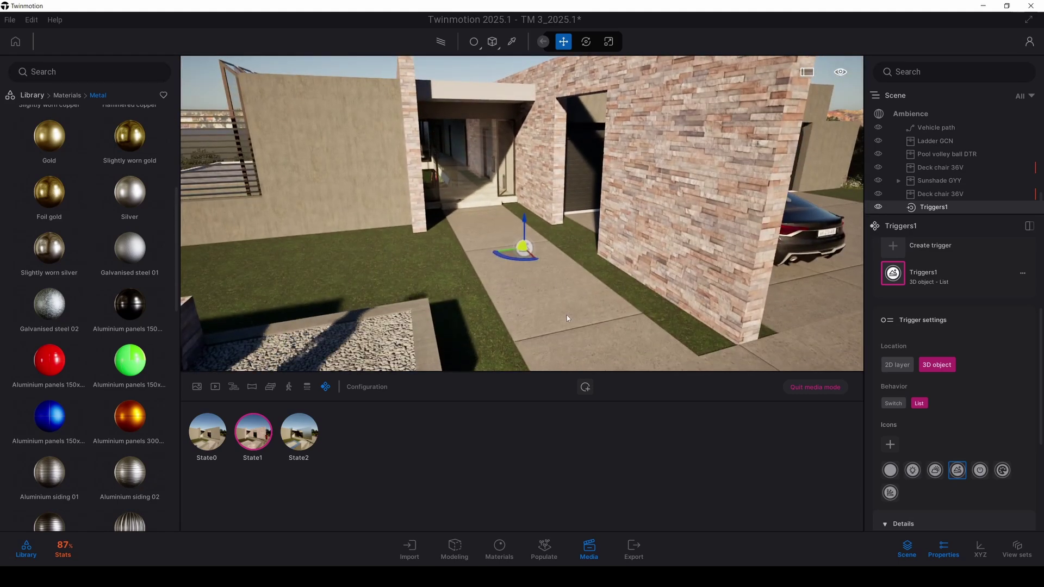
left_click(566, 316)
left_click_drag(569, 294, 571, 190)
middle_click_drag(519, 244, 598, 242, "shift")
Set the 3D trigger's size to 250% and its icon to the palette
scroll(896, 440, "down", 1)
scroll(900, 439, "down", 5)
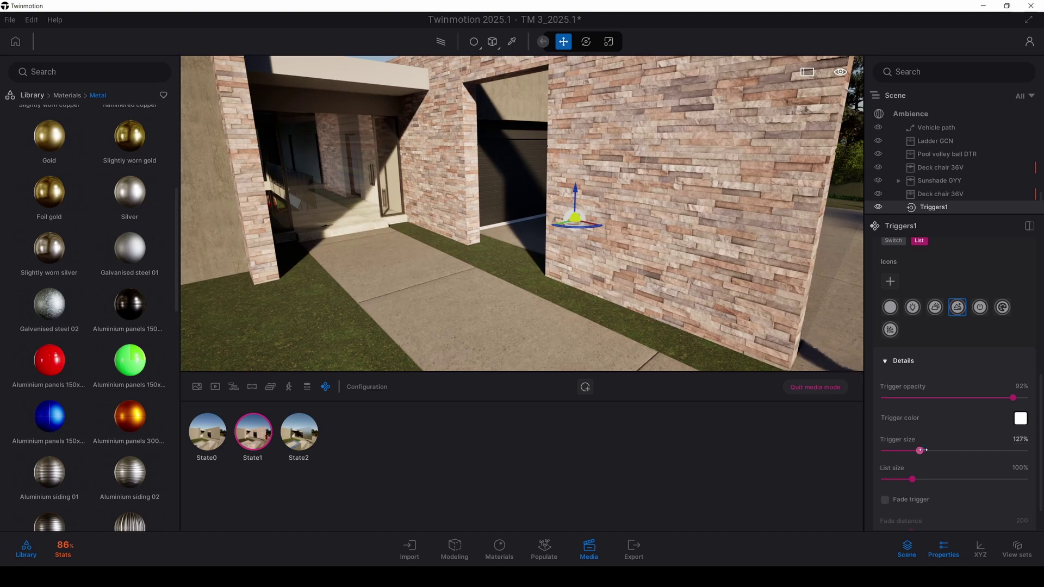
left_click_drag(939, 451, 954, 450)
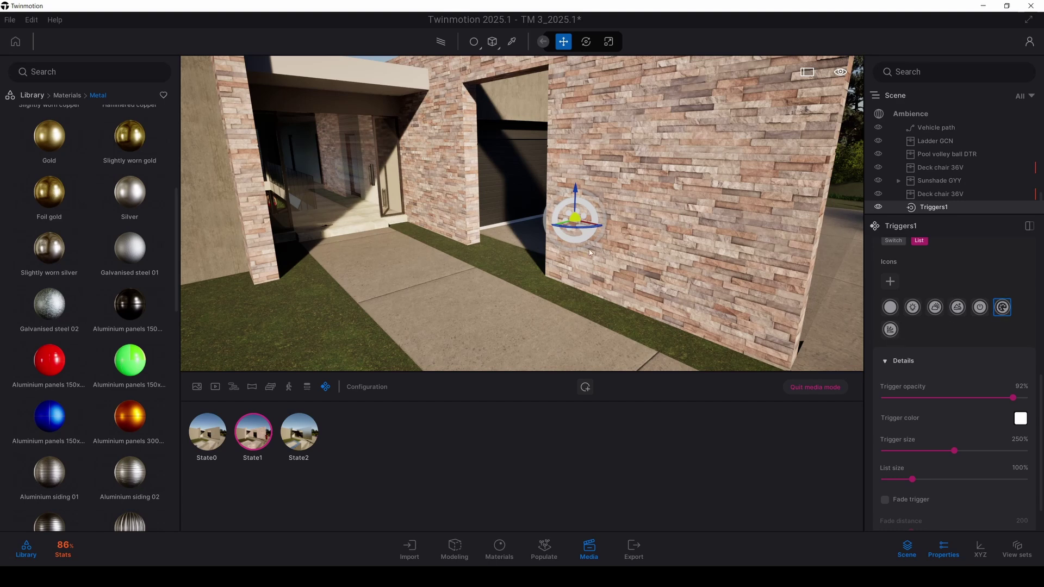
Set the trigger's color to a bright blue, RGB 0, 94, 255
left_click(1020, 419)
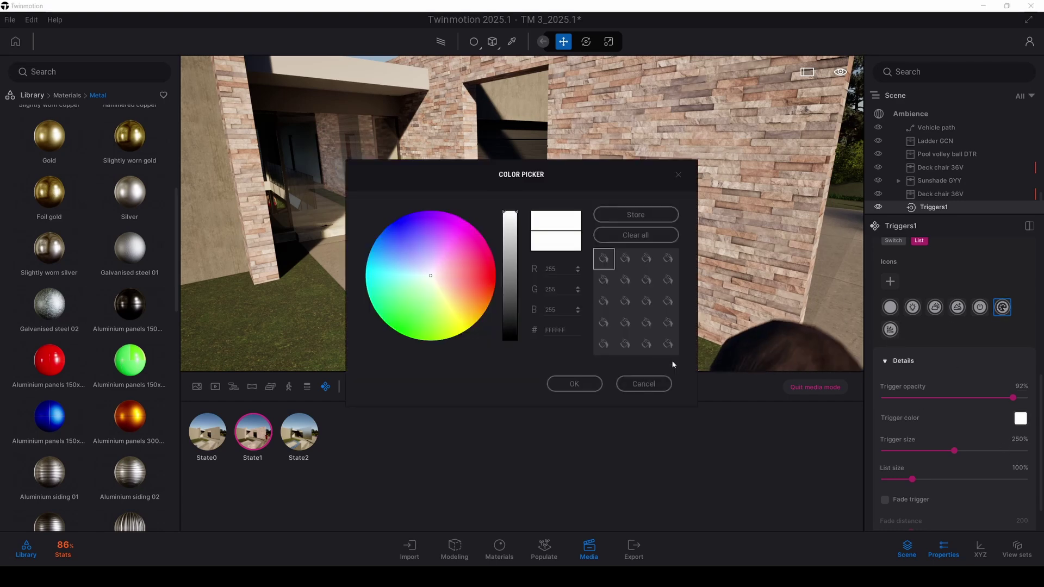
left_click_drag(458, 178, 606, 337)
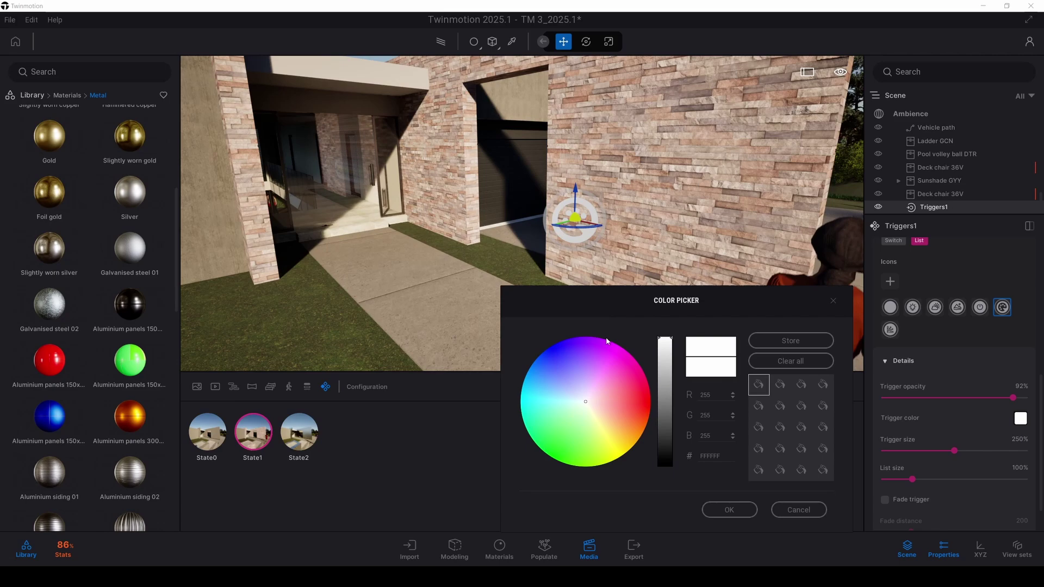
left_click(532, 370)
left_click_drag(525, 361, 521, 363)
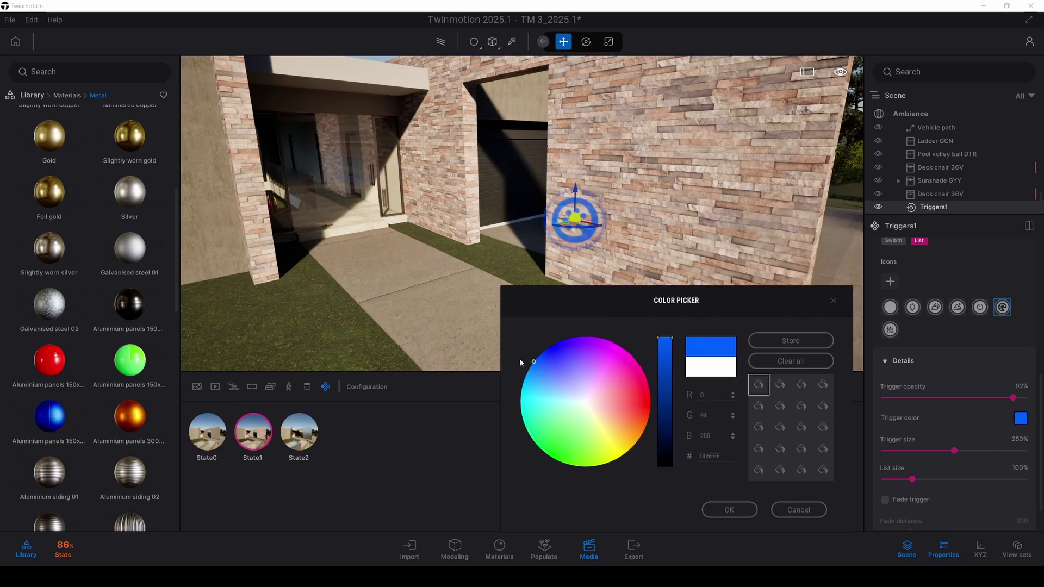
left_click(730, 510)
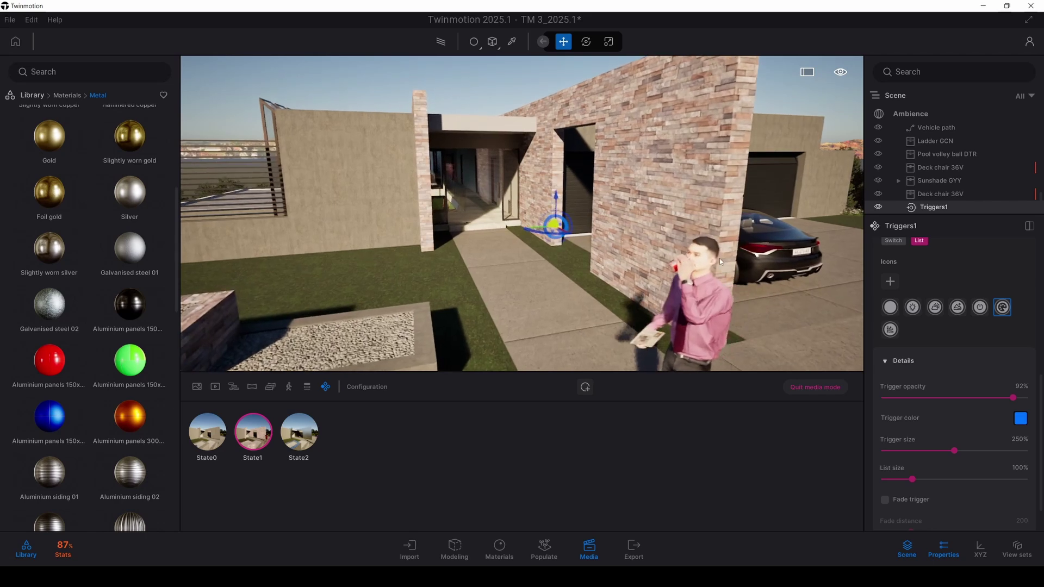
Try fading the 3D trigger with a fade distance of 359 and turn the fade off again
scroll(957, 455, "down", 2)
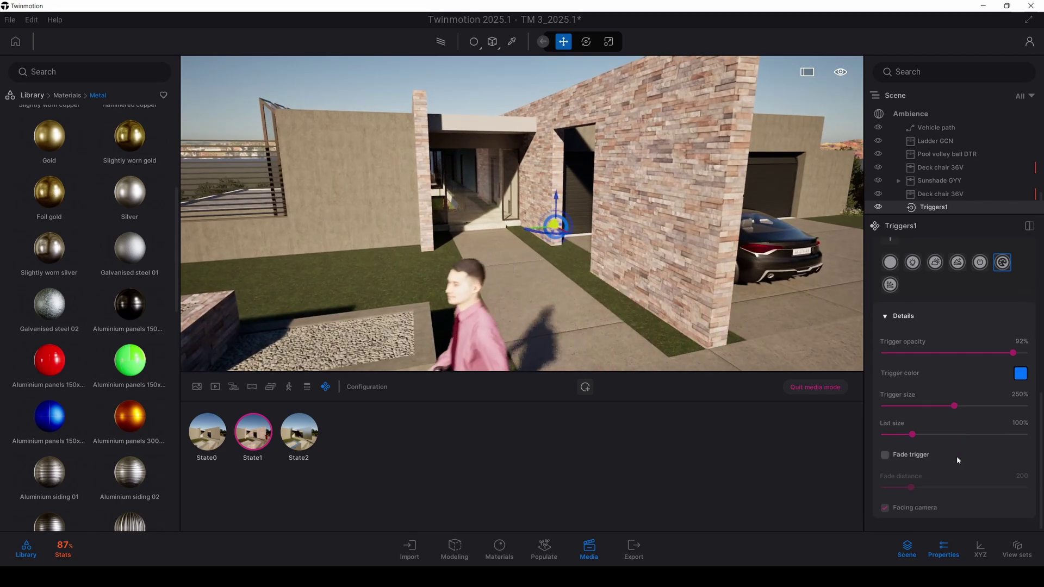
left_click(885, 455)
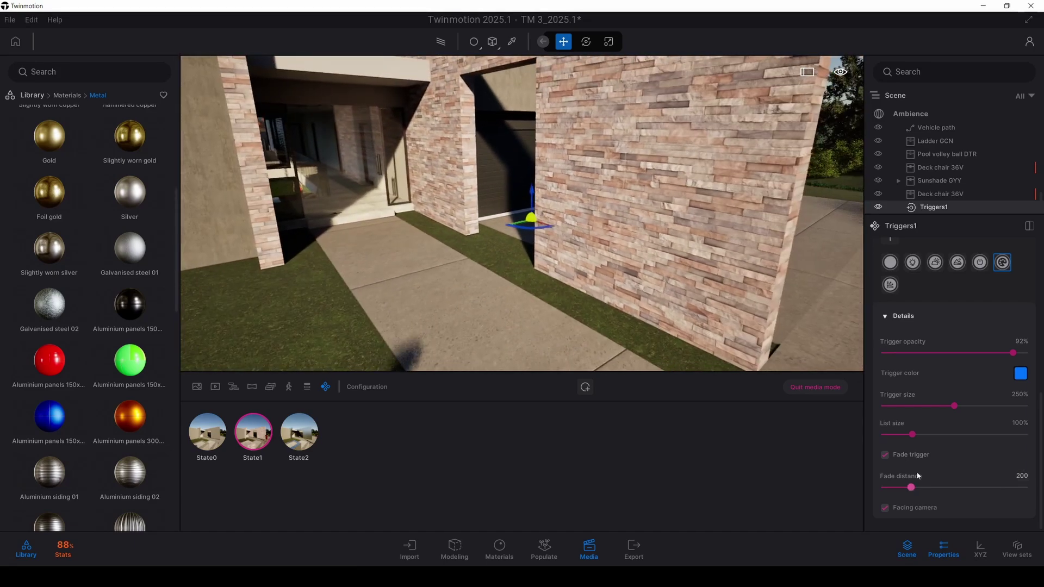
left_click_drag(911, 488, 934, 488)
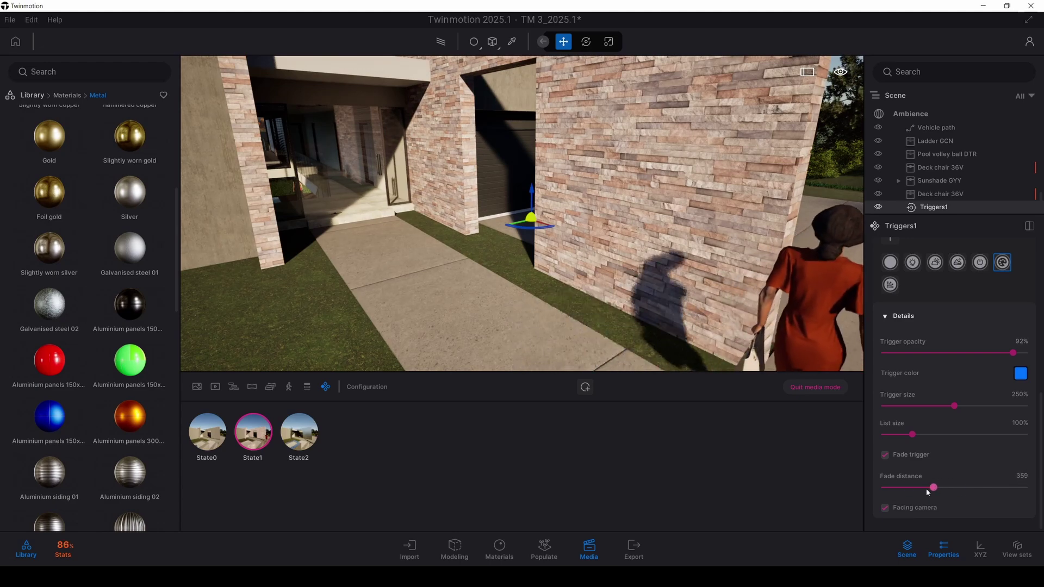
left_click(885, 455)
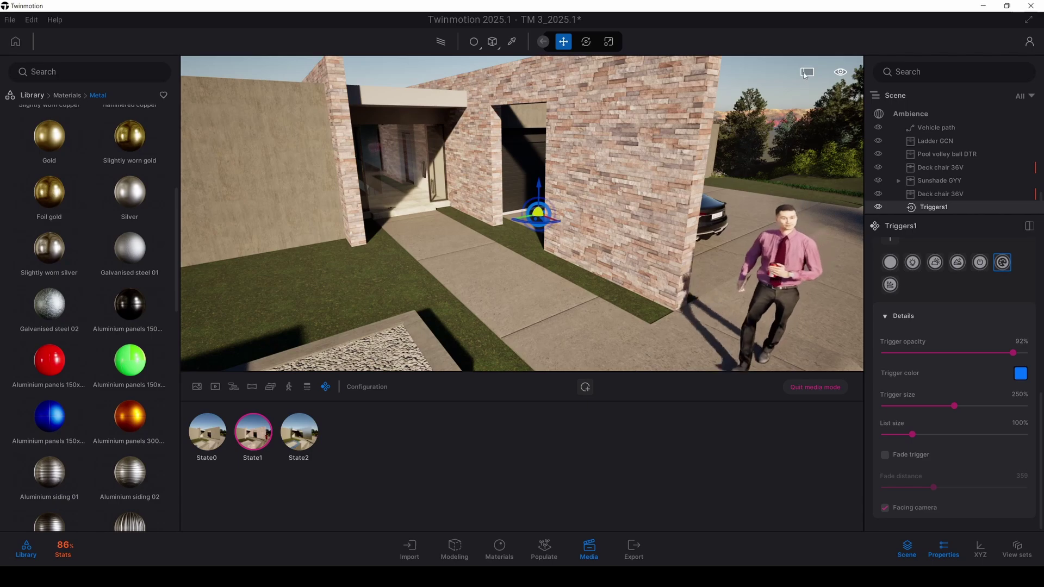
Show the scene full screen and switch its navigation to Pedestrian mode in front of the house
left_click(805, 74)
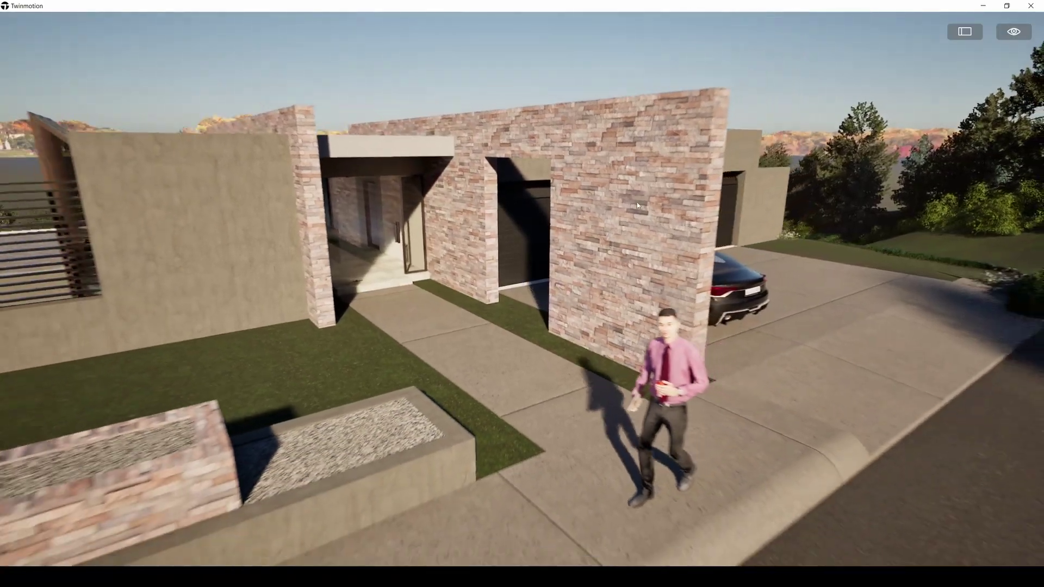
right_click_drag(543, 227, 565, 213)
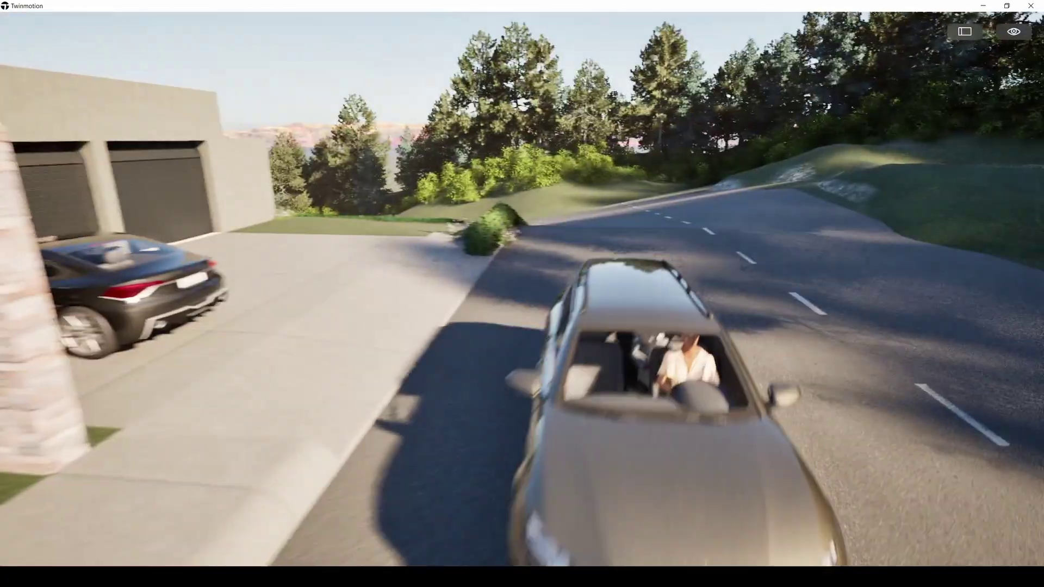
key("w")
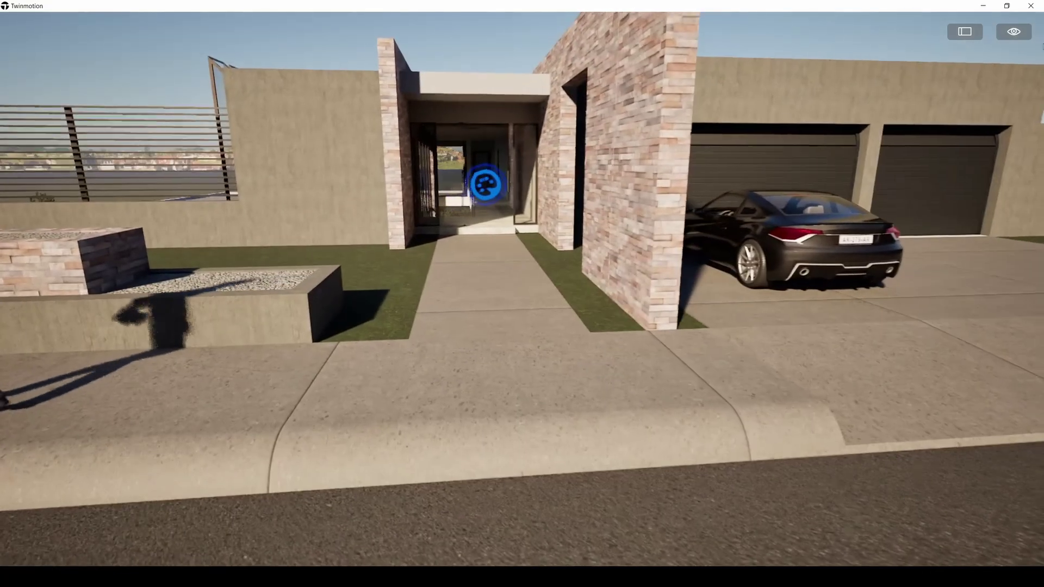
left_click(1014, 32)
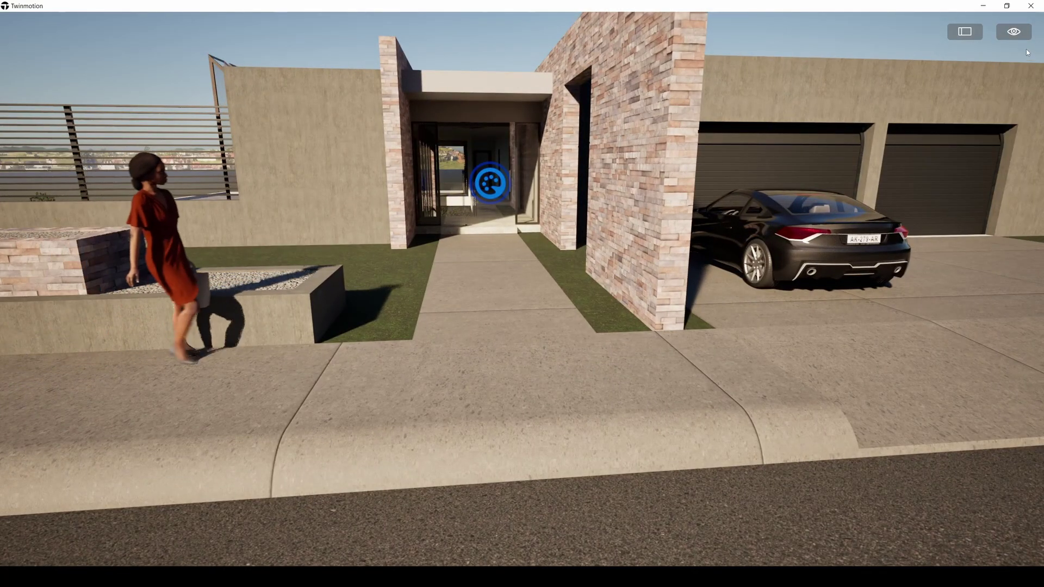
mouse_move(1015, 145)
left_click(955, 138)
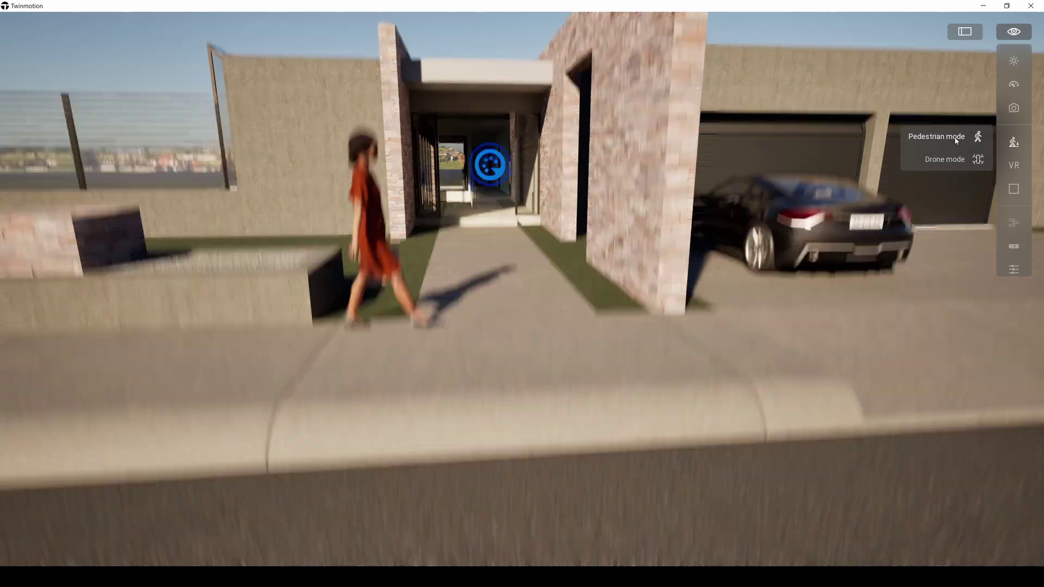
Walk across the front of the house and up to the blue trigger beside the entrance walkway
key("a")
key("w")
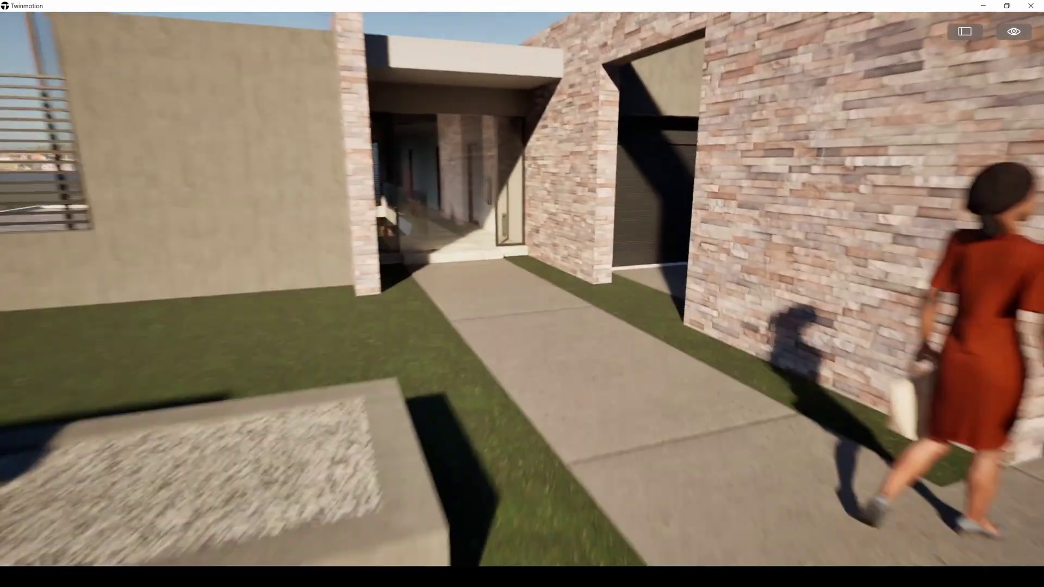
key("s")
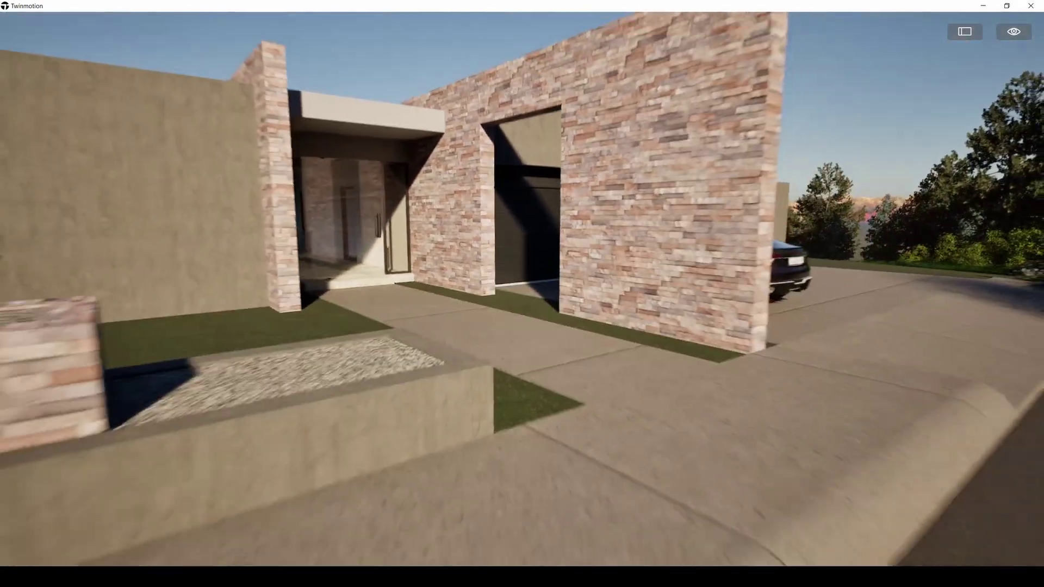
key("Up")
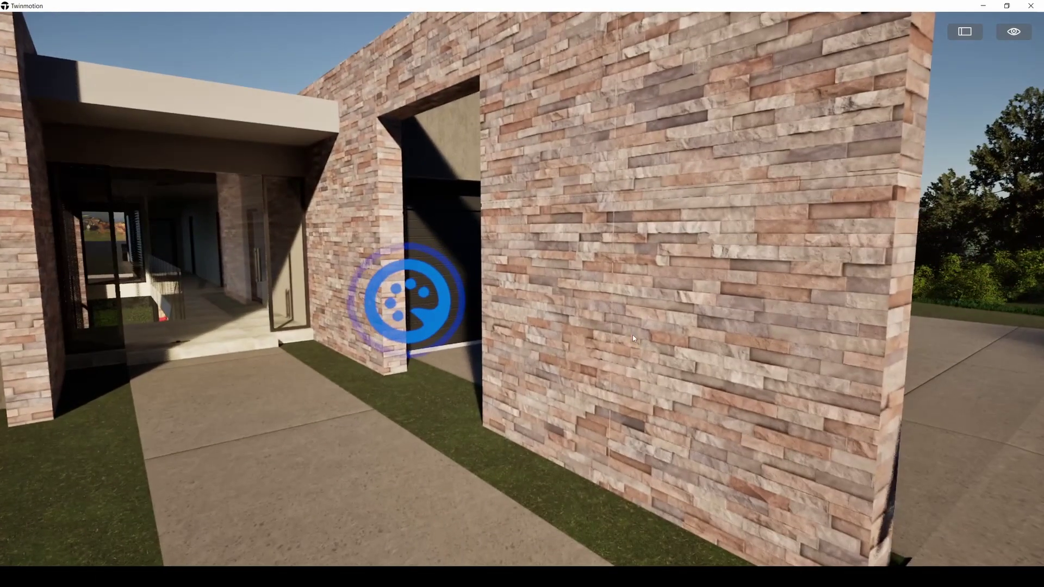
Open the blue trigger's state list, cycle the entrance walls through aluminium, stone and concrete, finish on concrete and close the list
right_click_drag(638, 334, 480, 306)
left_click(490, 302)
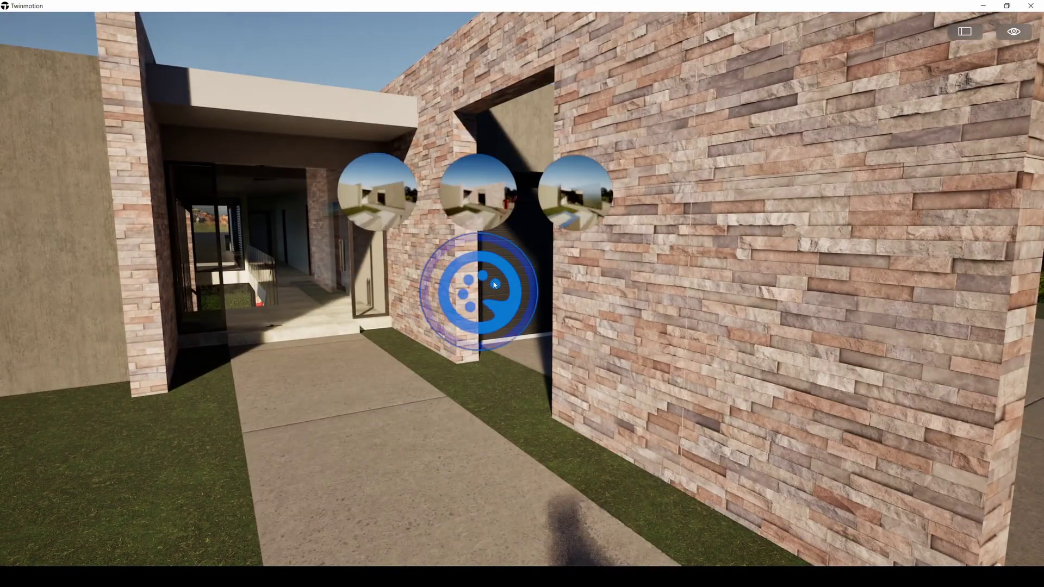
left_click(577, 203)
left_click(475, 198)
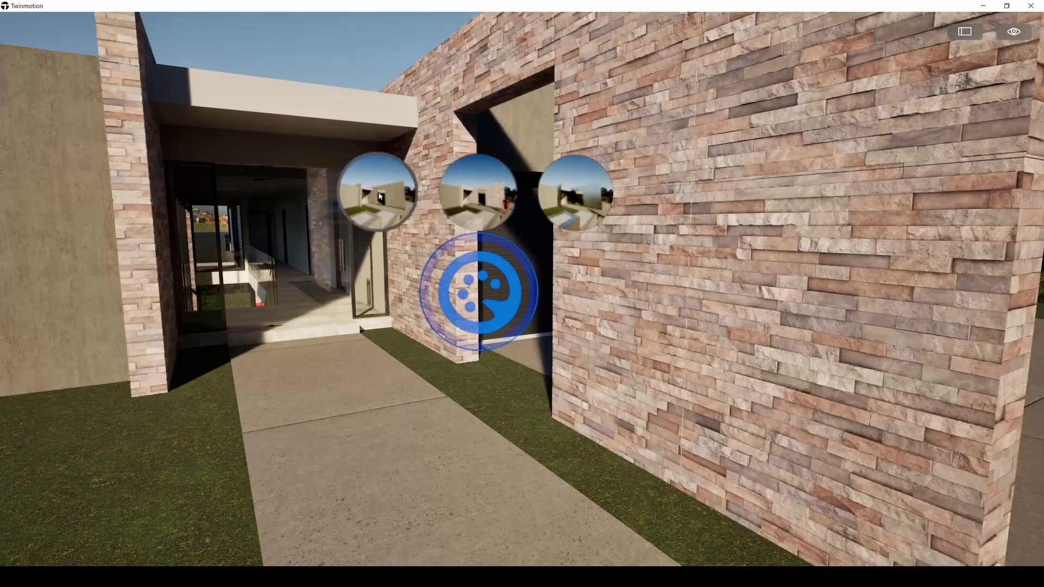
left_click(380, 198)
left_click(478, 200)
left_click(559, 204)
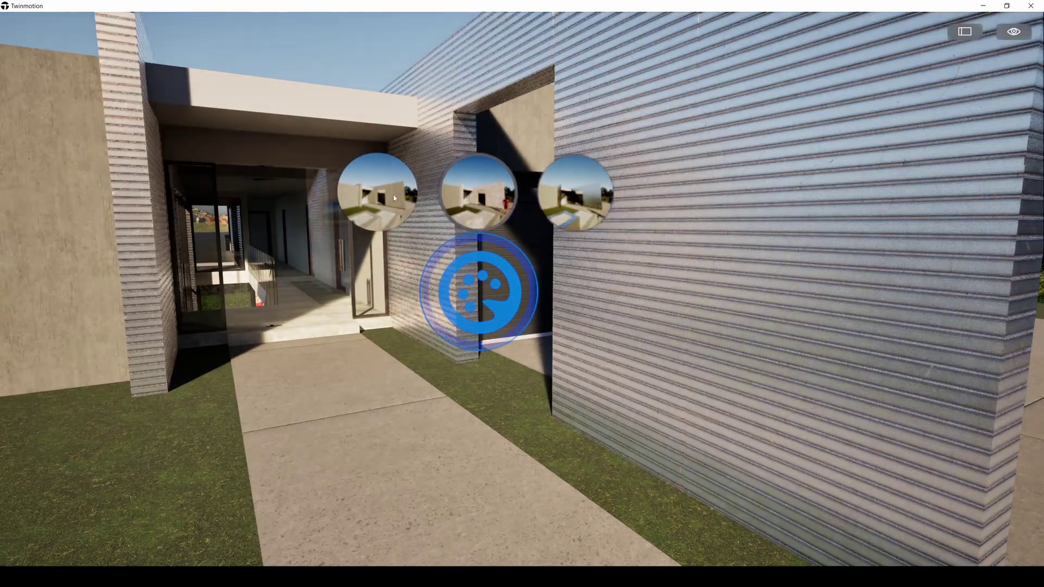
left_click(393, 195)
left_click(484, 289)
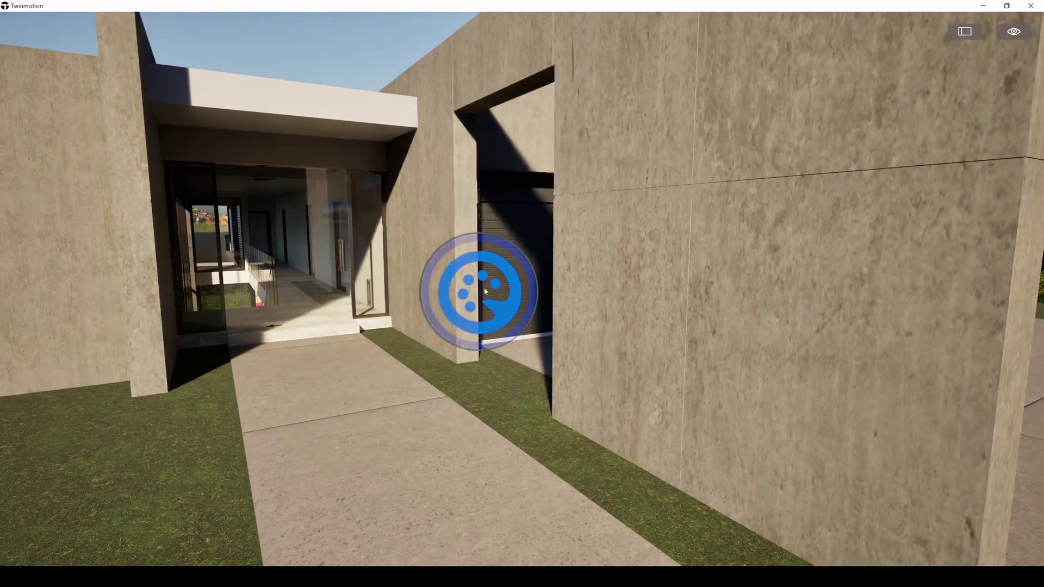
Reopen the trigger's state list and test the stone, concrete and aluminium states once more, ending on aluminium
left_click(489, 280)
left_click(472, 193)
left_click(393, 194)
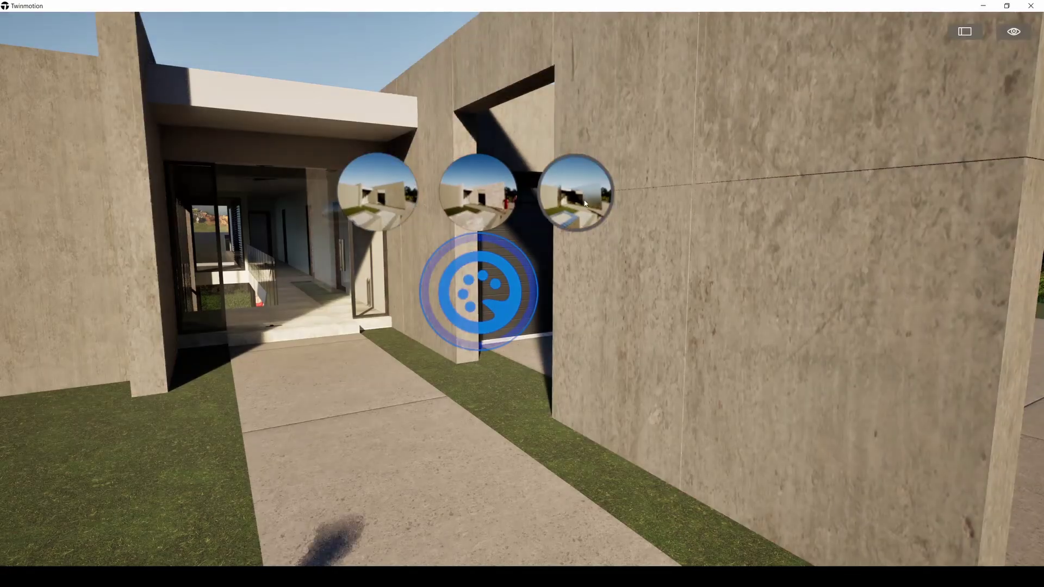
left_click(575, 193)
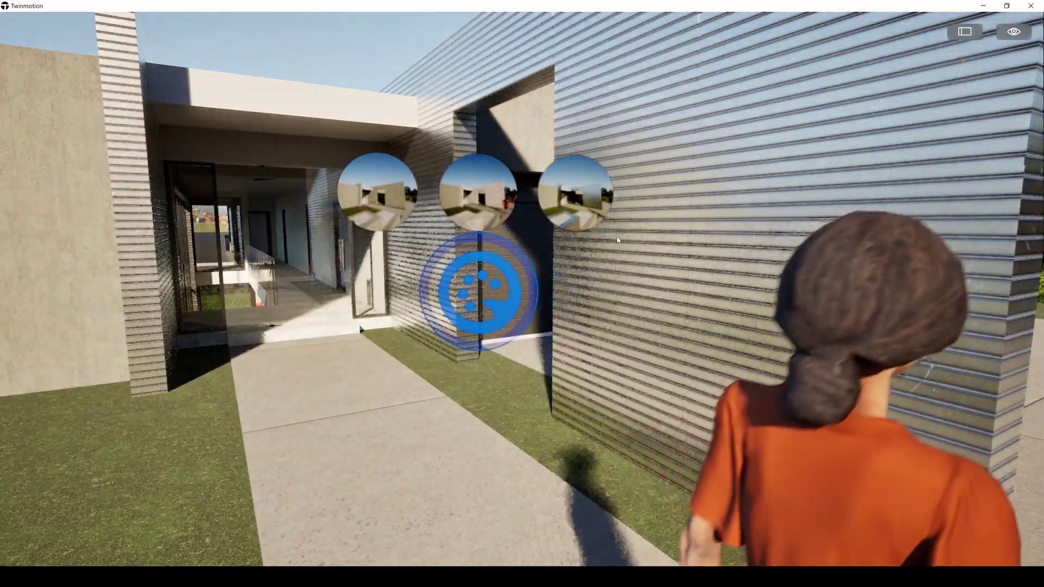
Leave full screen, go to the car parked in front of the garage and create a second configuration there
key("Escape")
scroll(616, 241, "down", 5)
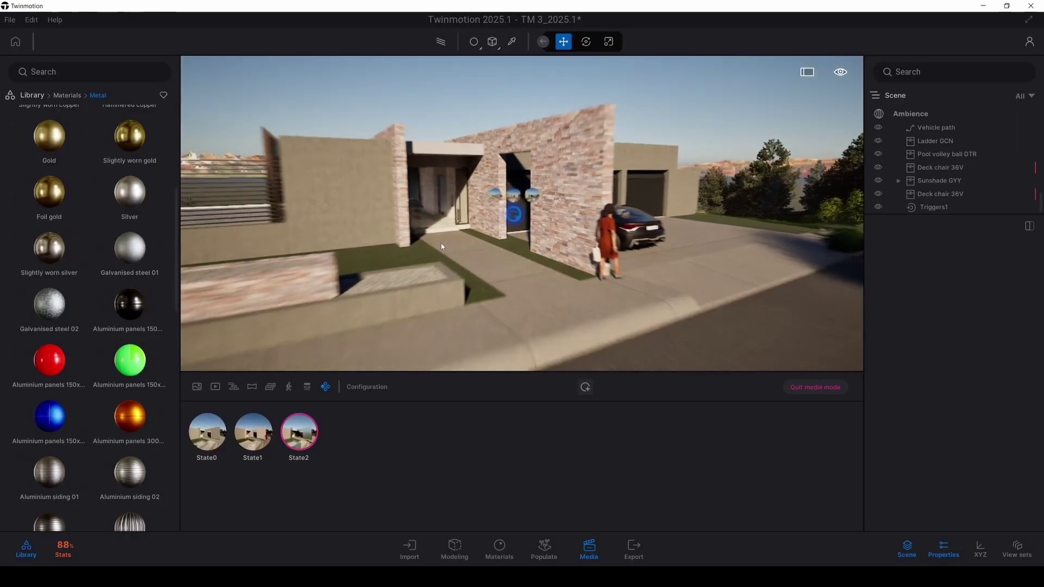
right_click_drag(441, 243, 381, 261)
key("w")
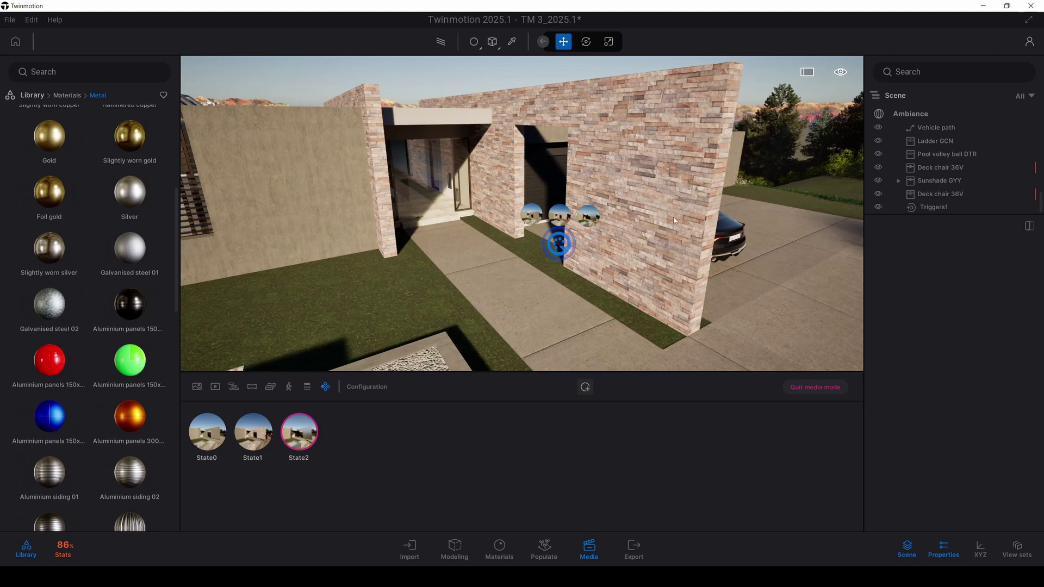
key("d")
right_click_drag(674, 221, 528, 220)
key("w")
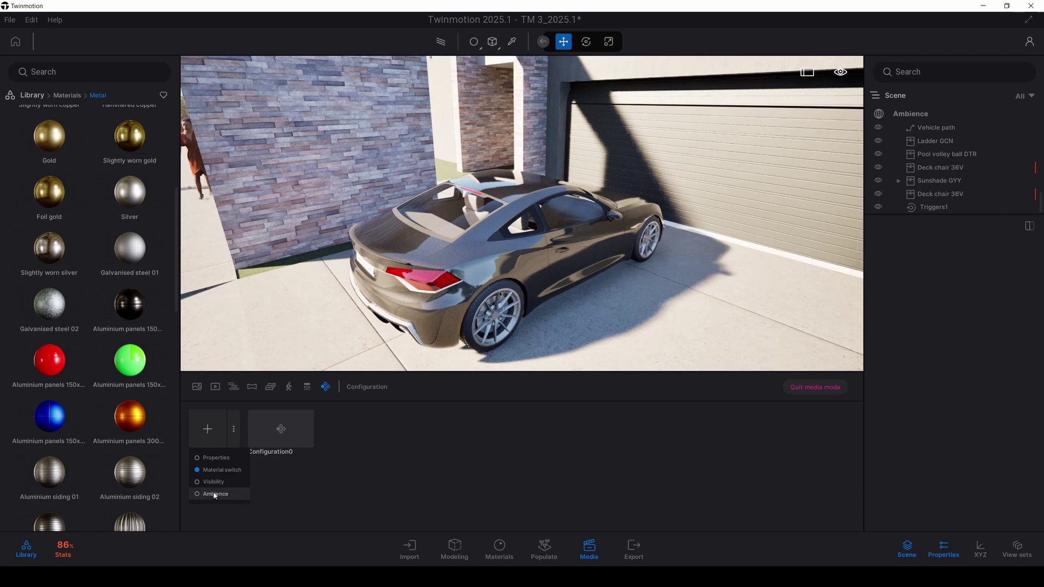
left_click(207, 430)
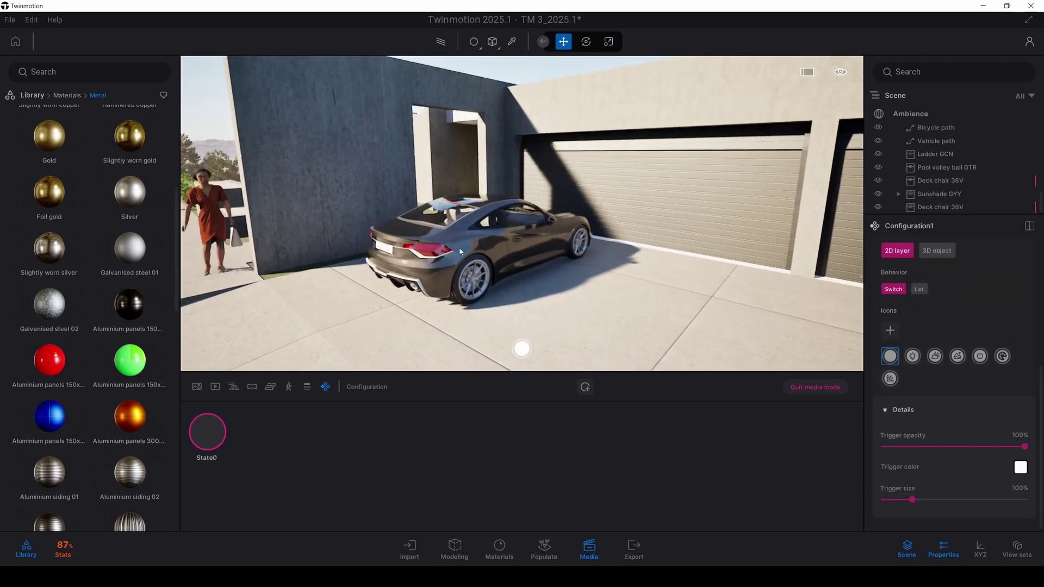
Select the parked Coupe 01, frame it in the view and refresh the first state's thumbnail
left_click(459, 247)
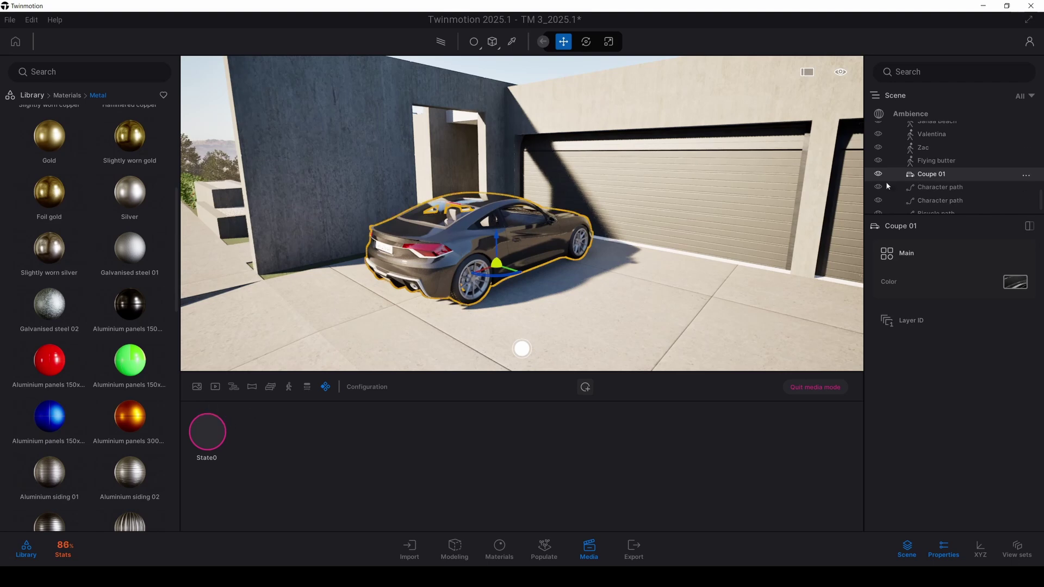
key("a")
key("w")
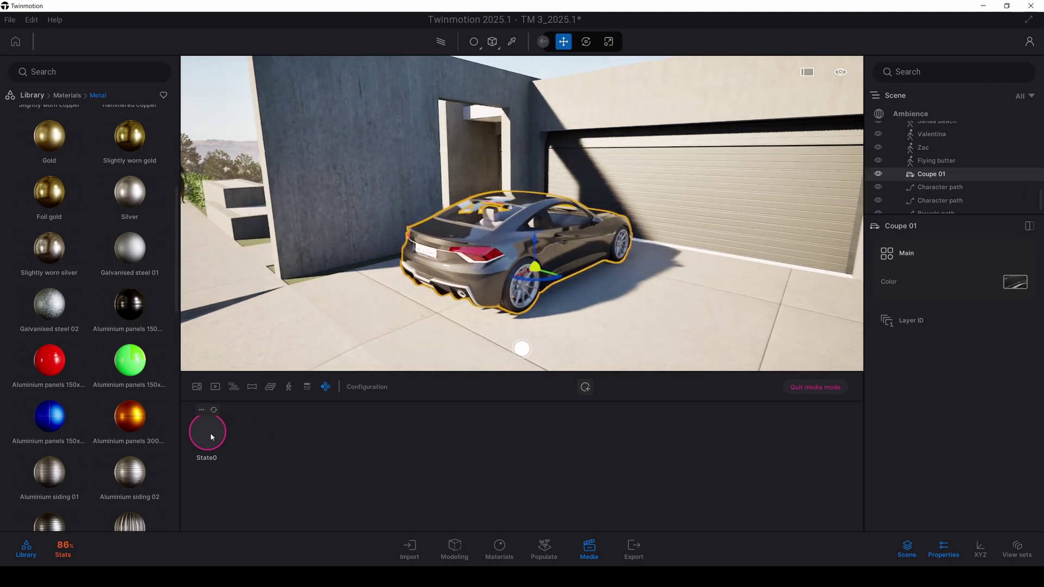
left_click(202, 411)
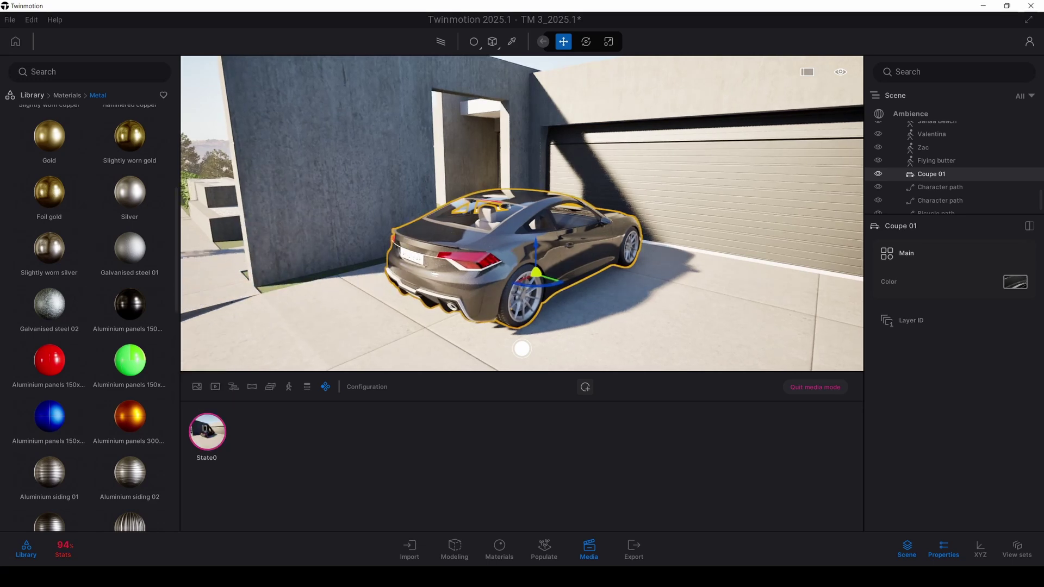
Place a Sedan 05 from the library's cars on the driveway and move it onto the coupe's parking spot
key("w")
key("s")
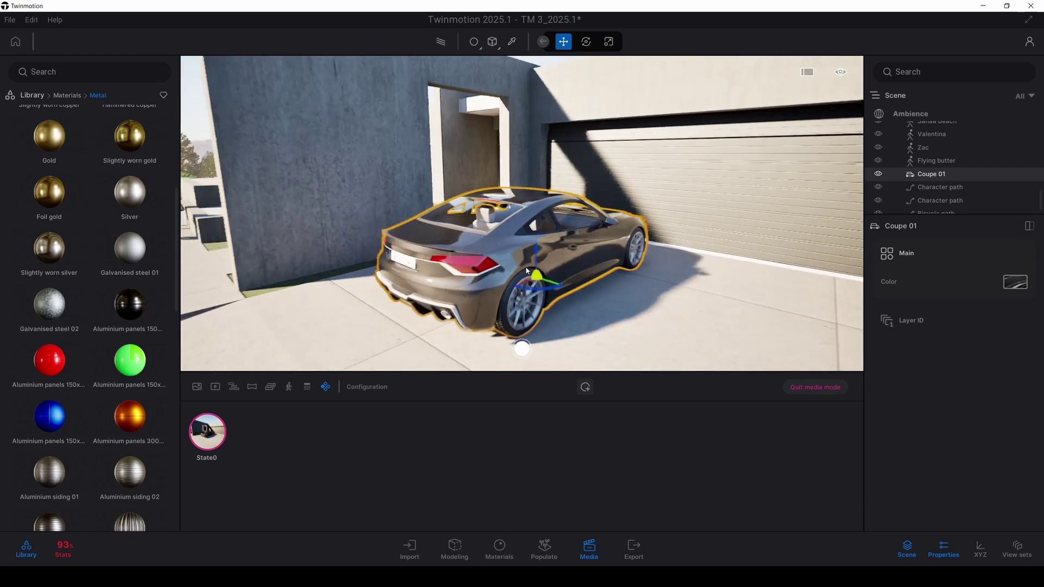
left_click(30, 96)
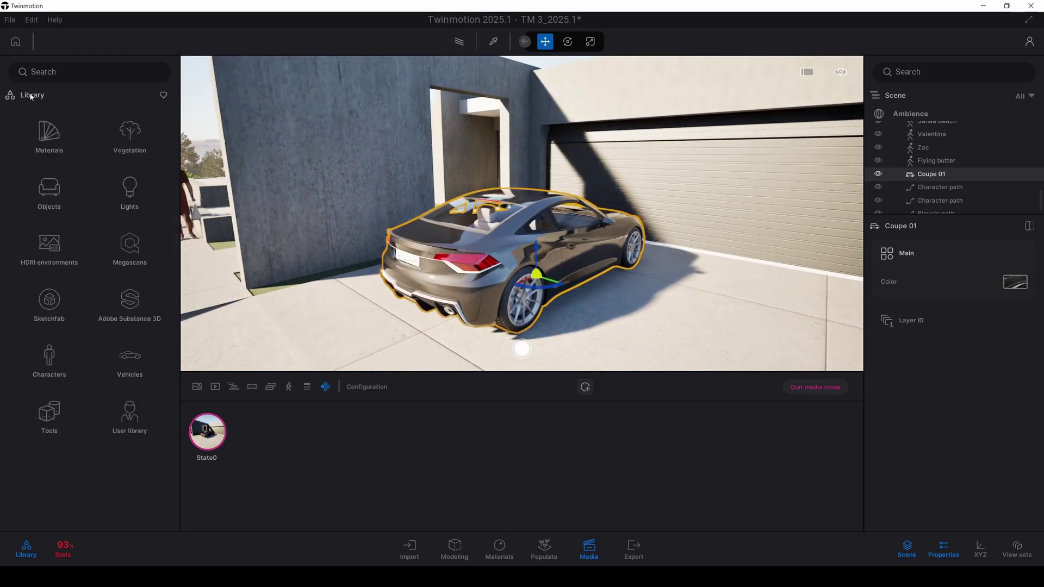
left_click(50, 192)
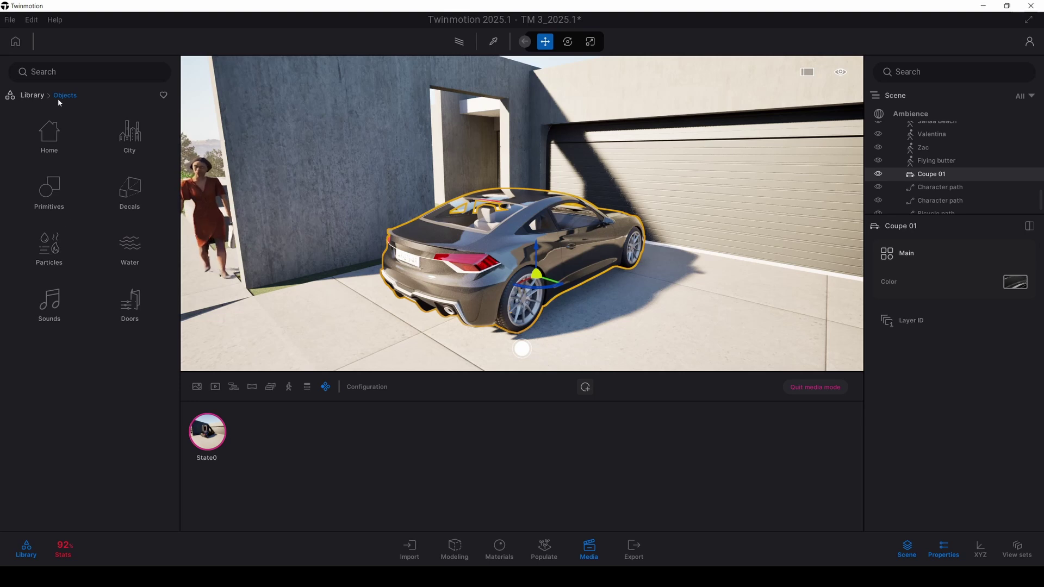
left_click(33, 95)
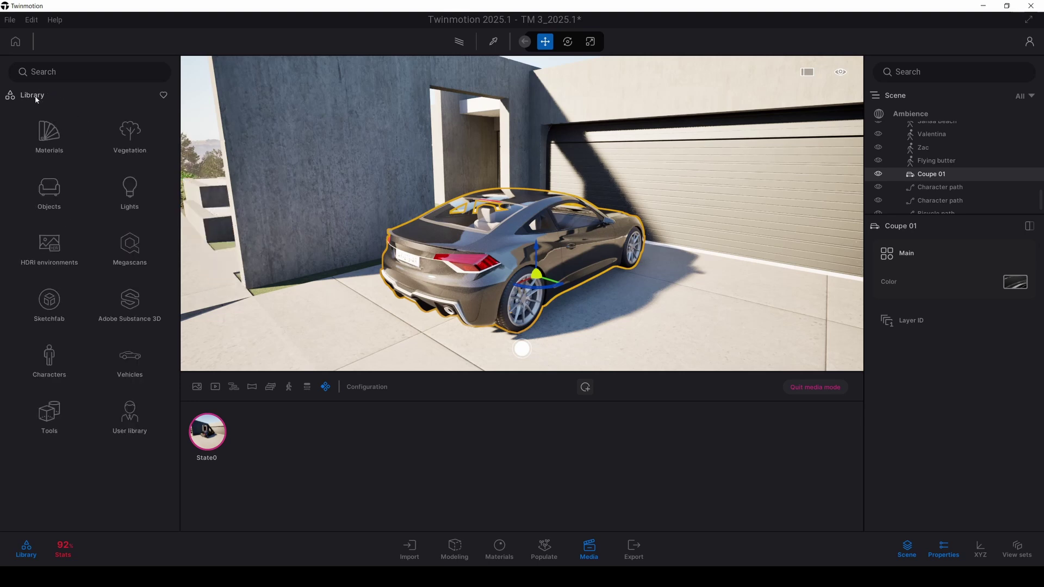
left_click(120, 364)
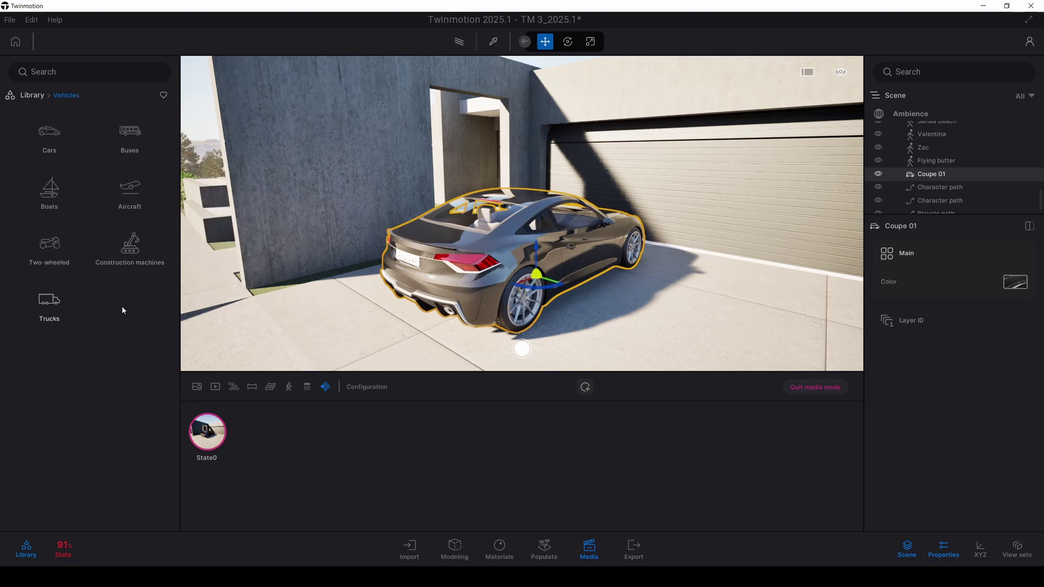
left_click(47, 142)
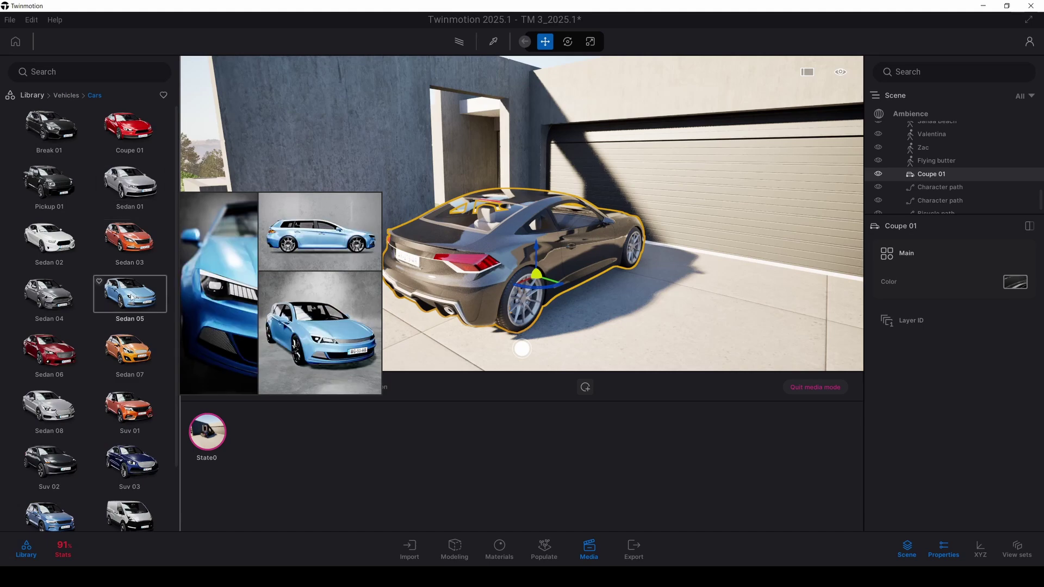
left_click_drag(126, 301, 728, 320)
scroll(728, 321, "down", 3)
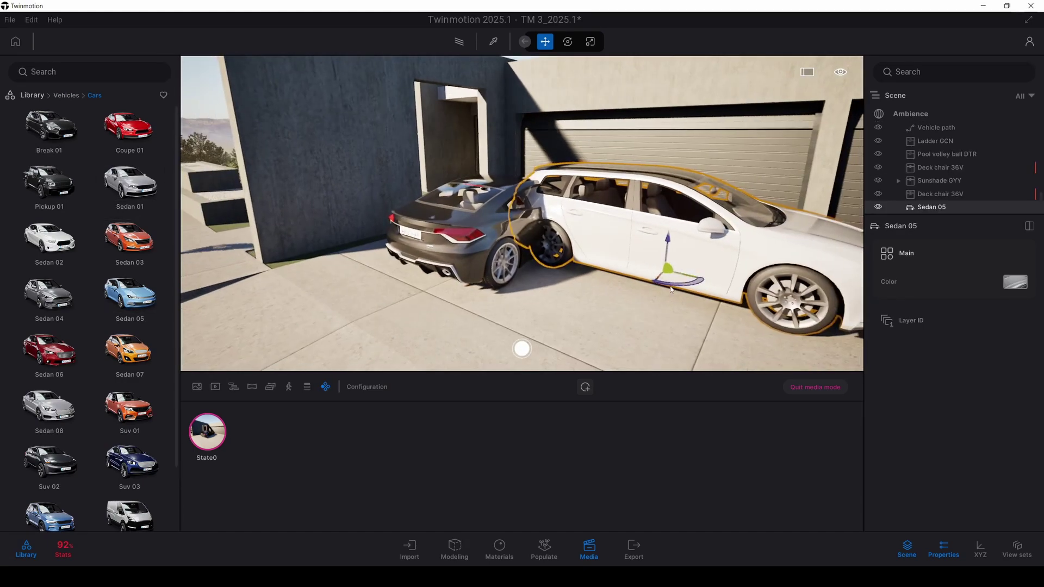
left_click_drag(672, 287, 524, 258)
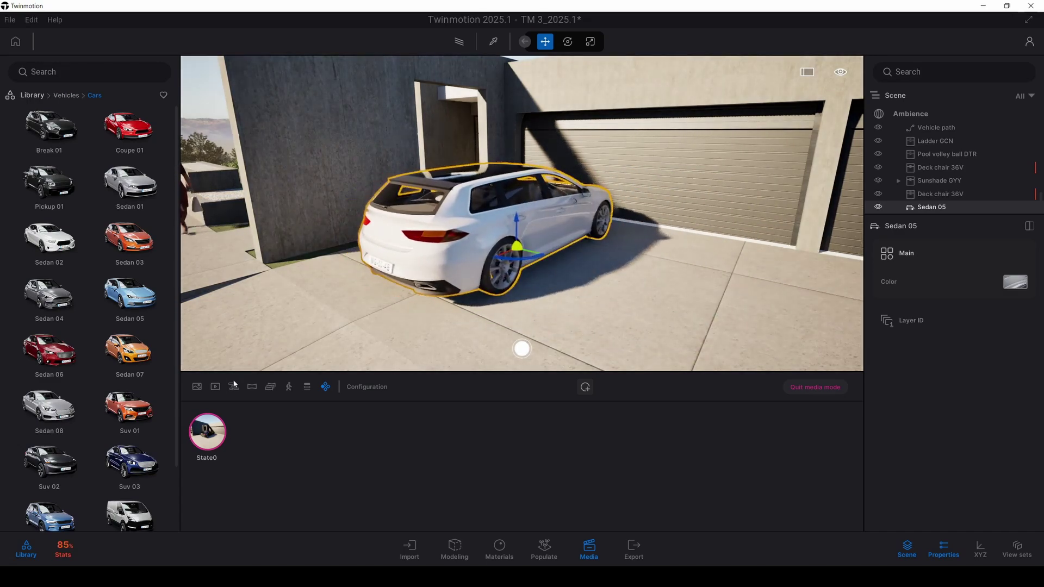
Place a Van 01 from the library's cars on the same parking spot as the other two vehicles
scroll(135, 471, "down", 1)
mouse_move(135, 471)
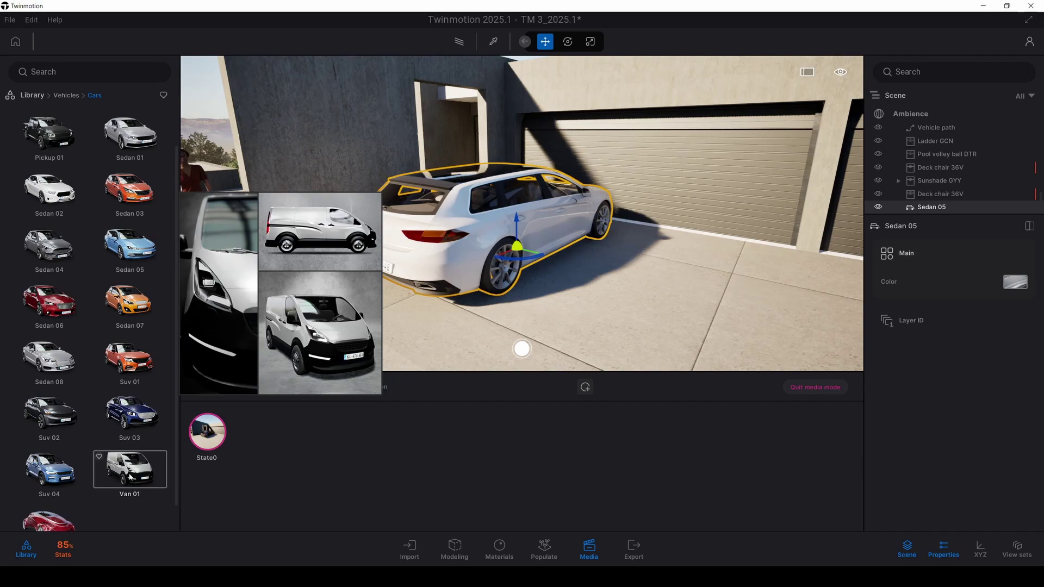
left_click_drag(130, 477, 506, 264)
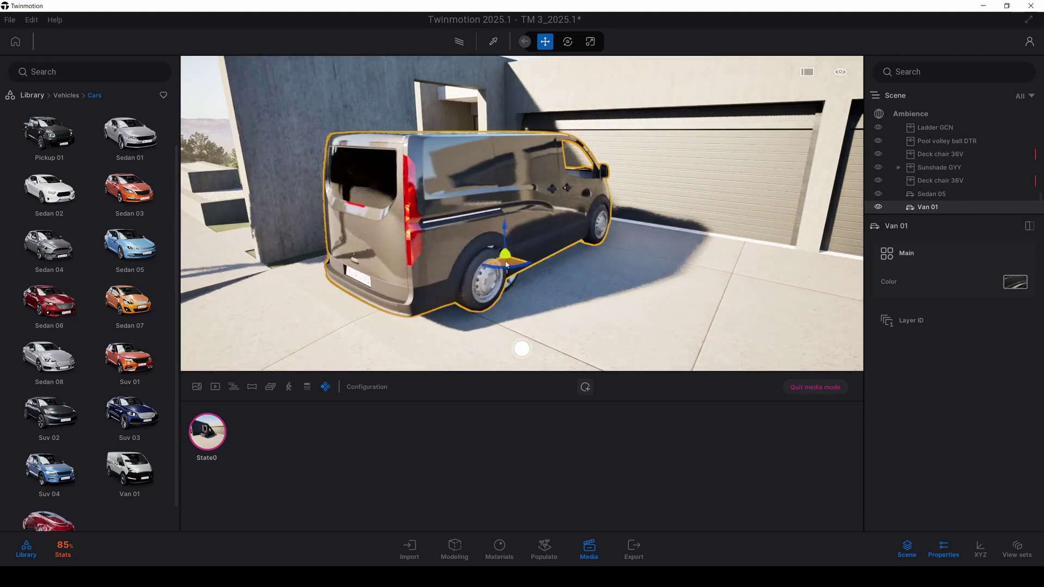
Select the first state and hide Van 01 and Sedan 05, leaving only Coupe 01 displayed
left_click(202, 443)
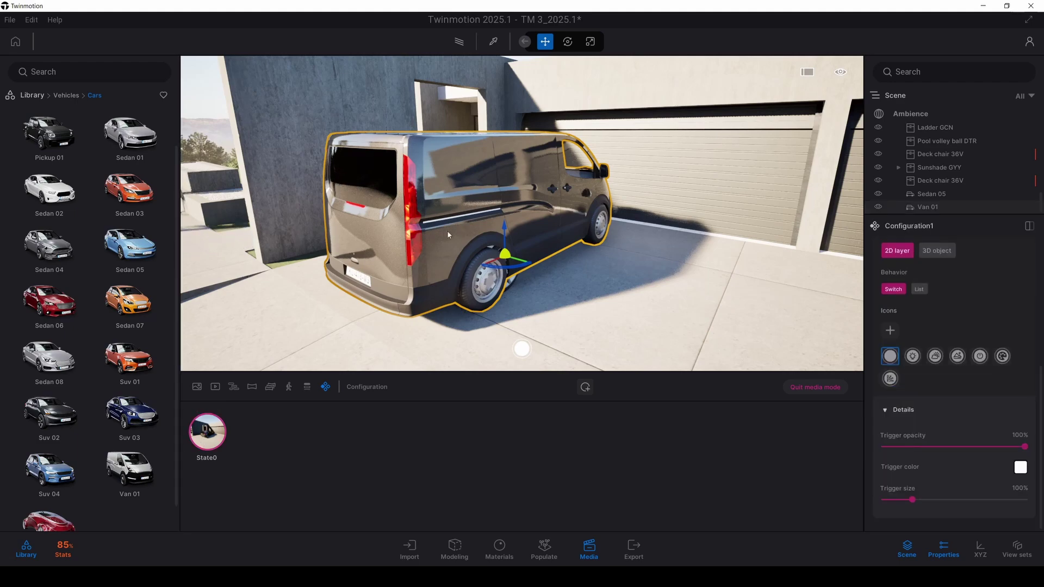
middle_click_drag(447, 235, 528, 235, "shift")
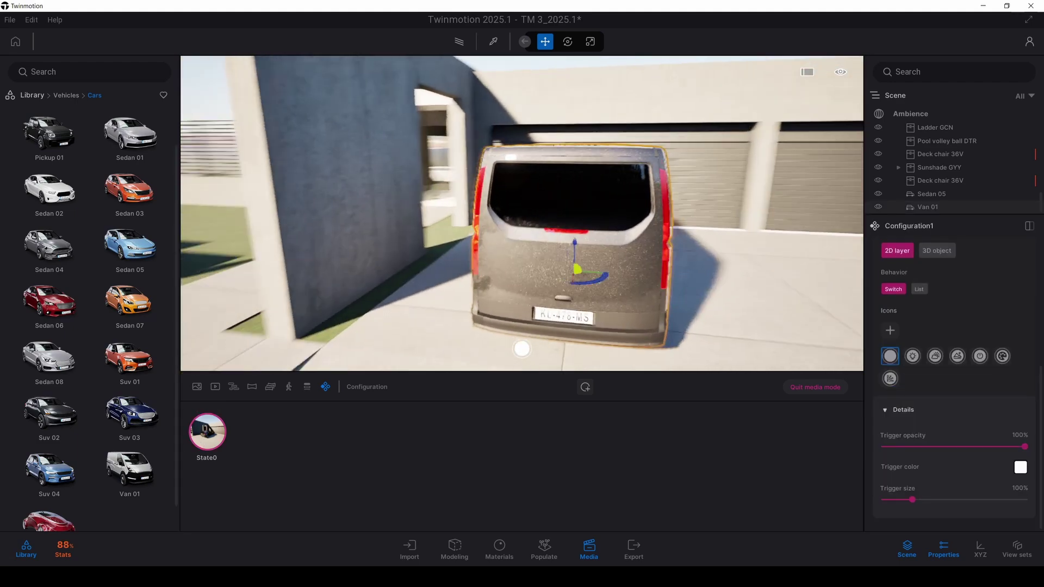
right_click_drag(492, 236, 435, 236)
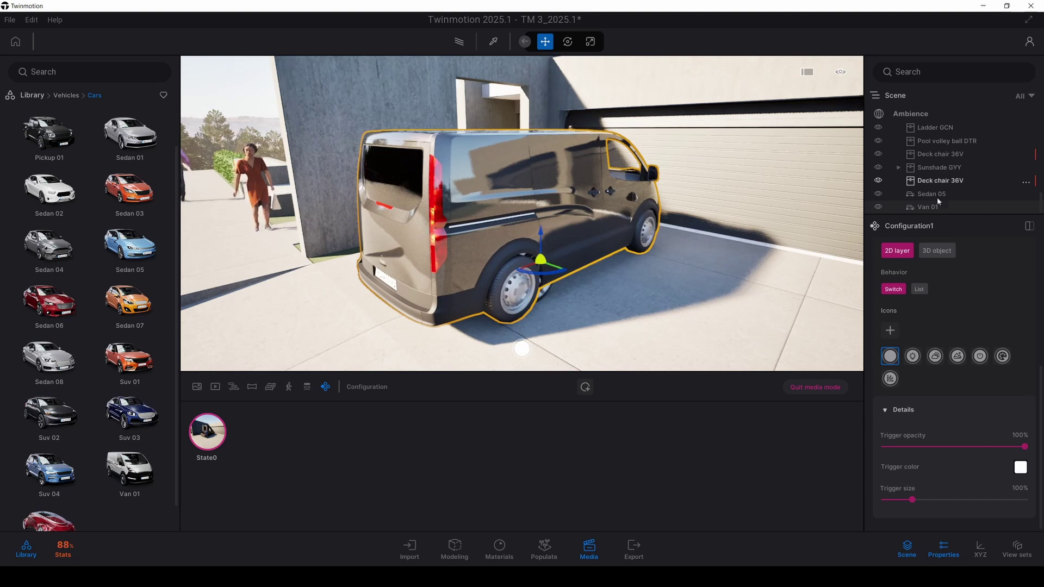
left_click(878, 208)
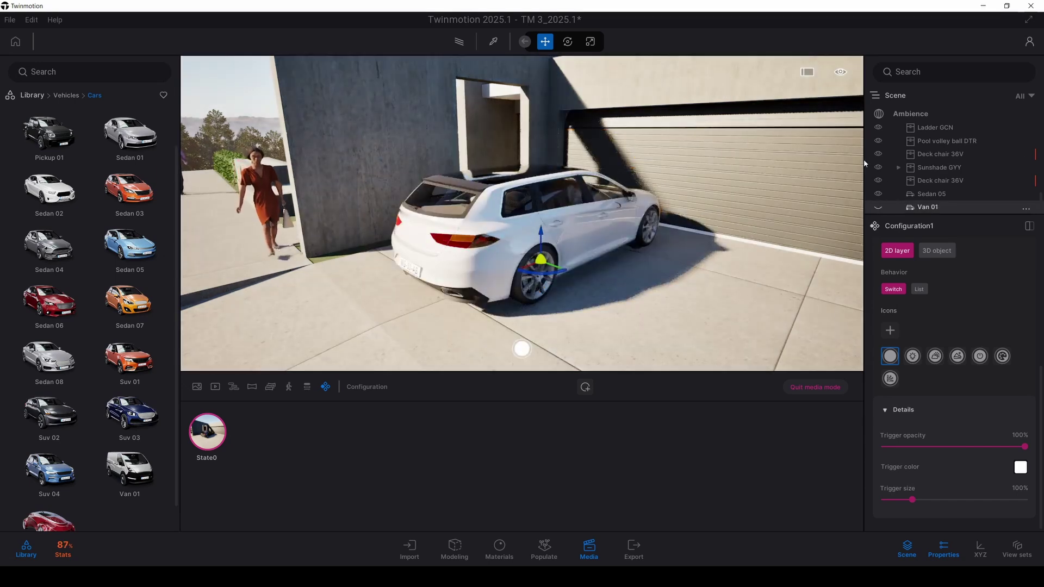
left_click(878, 194)
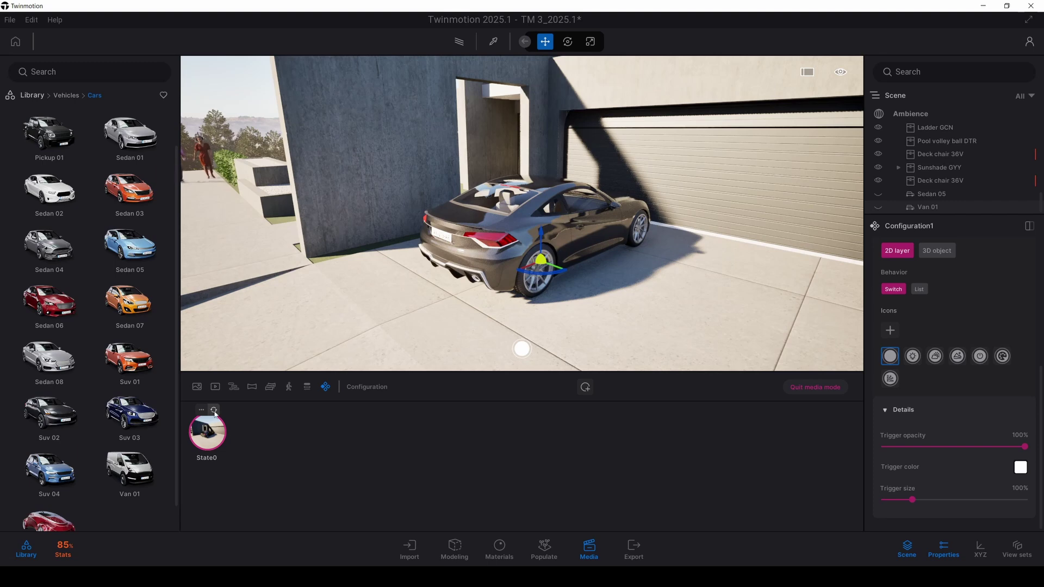
Hide Coupe 01, show Sedan 05 and record this visibility as a second state of the configuration
left_click(586, 221)
left_click(878, 174)
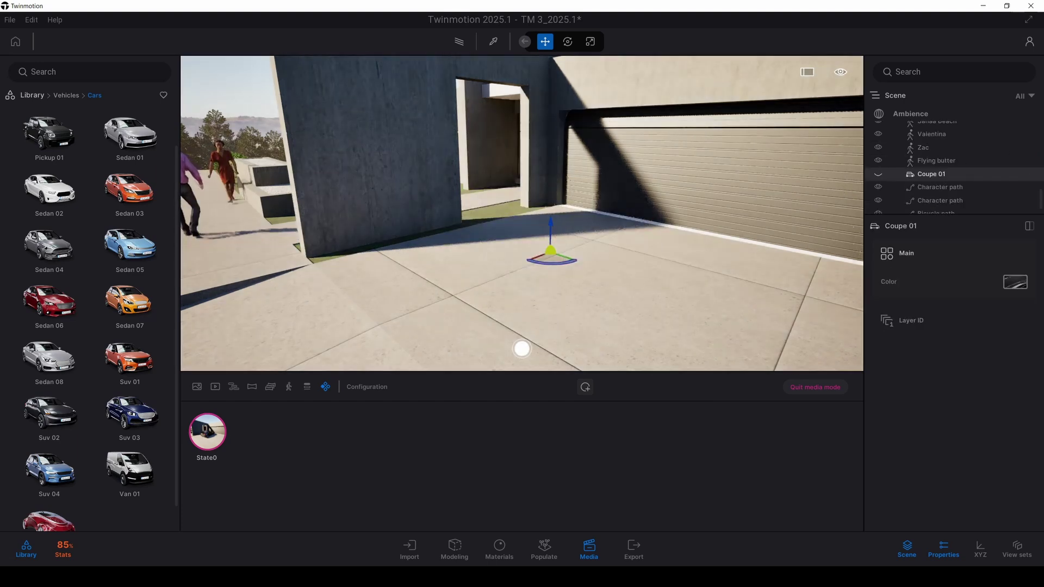
left_click_drag(1039, 199, 1040, 215)
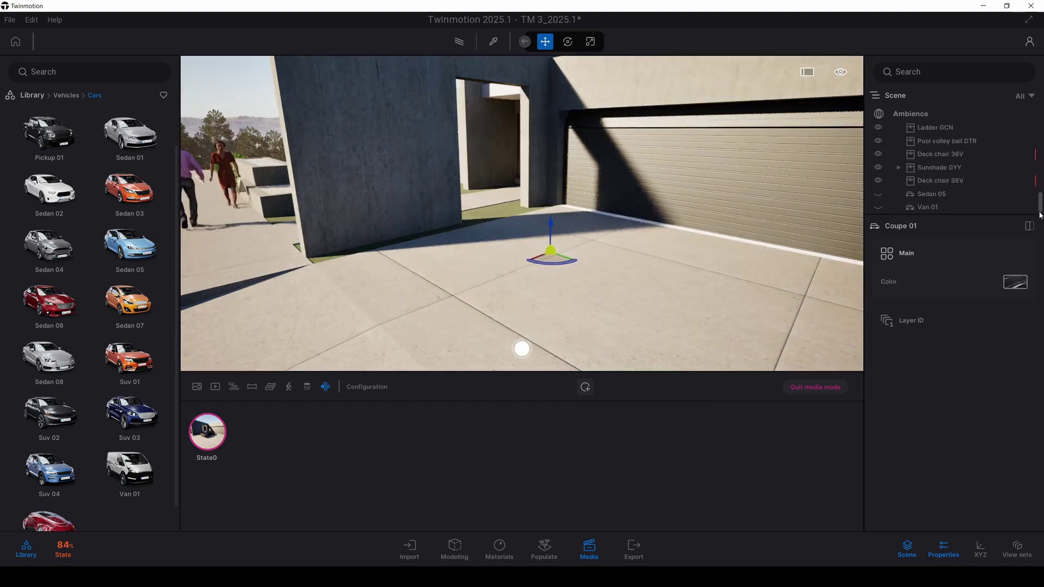
left_click(878, 195)
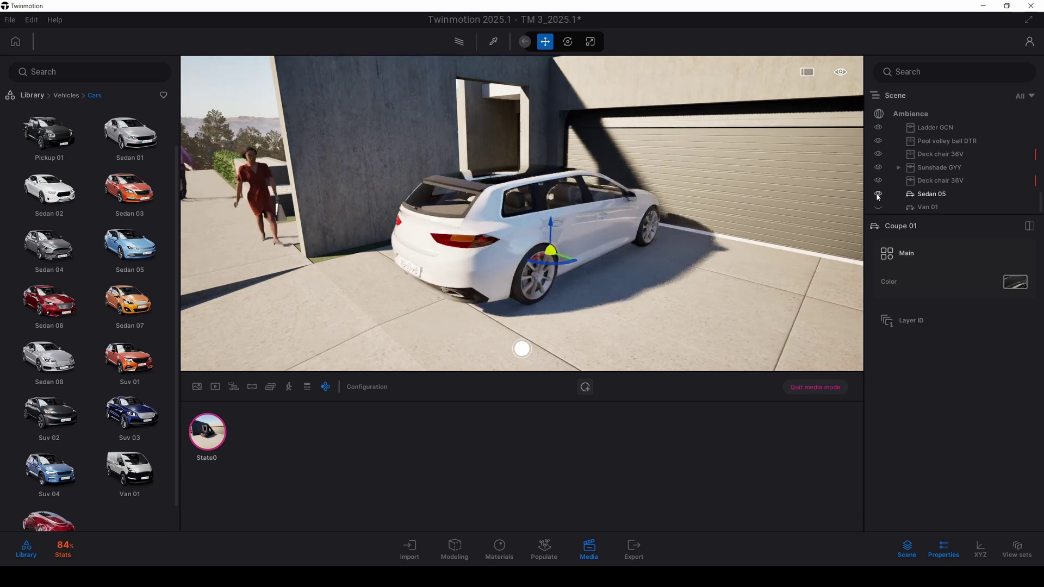
left_click(585, 388)
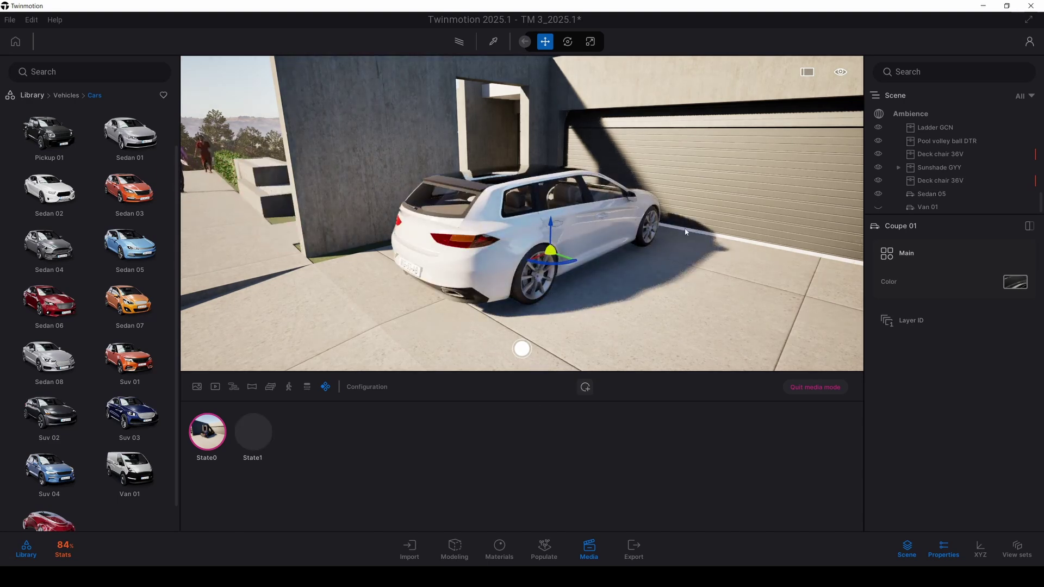
left_click(247, 411)
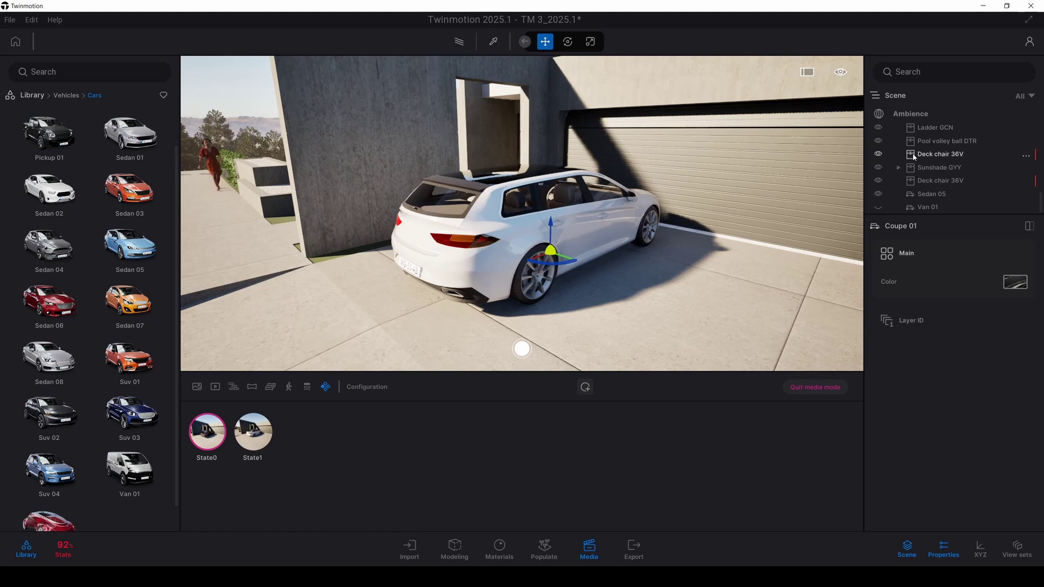
Hide Sedan 05, show Van 01 and record this visibility as a third state of the configuration
left_click(878, 194)
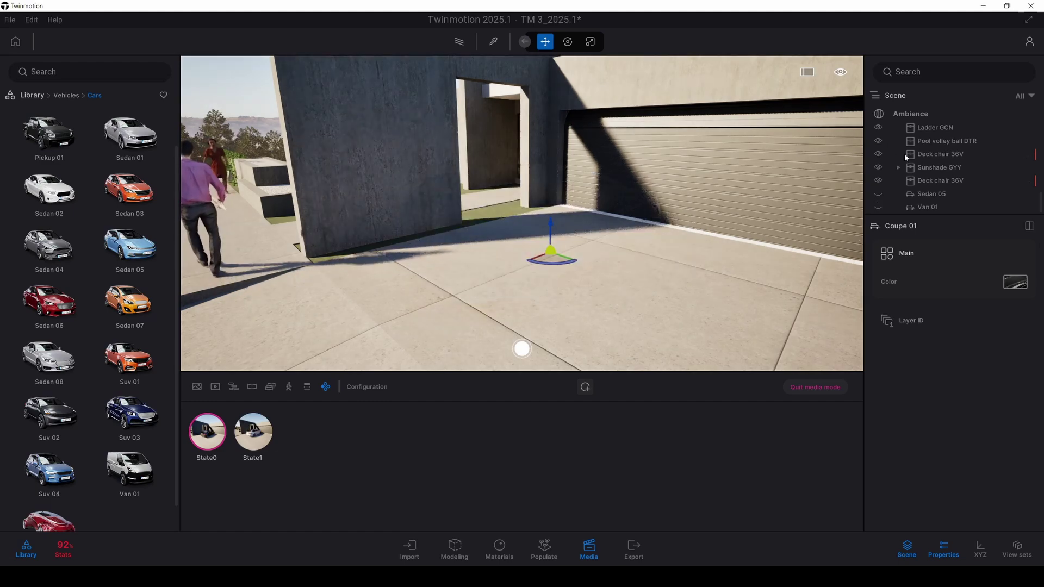
left_click(878, 207)
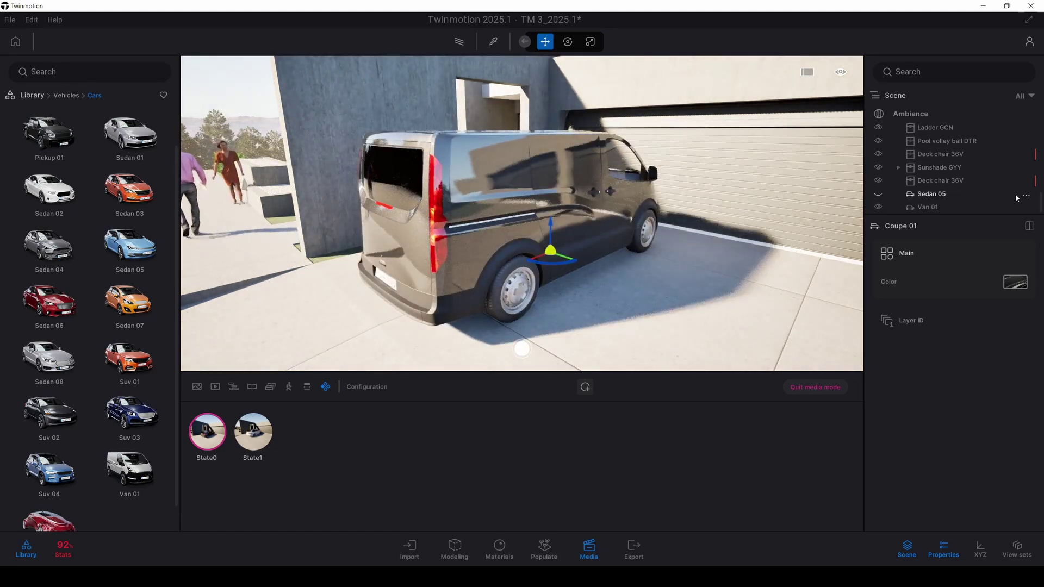
left_click_drag(1040, 206, 1041, 199)
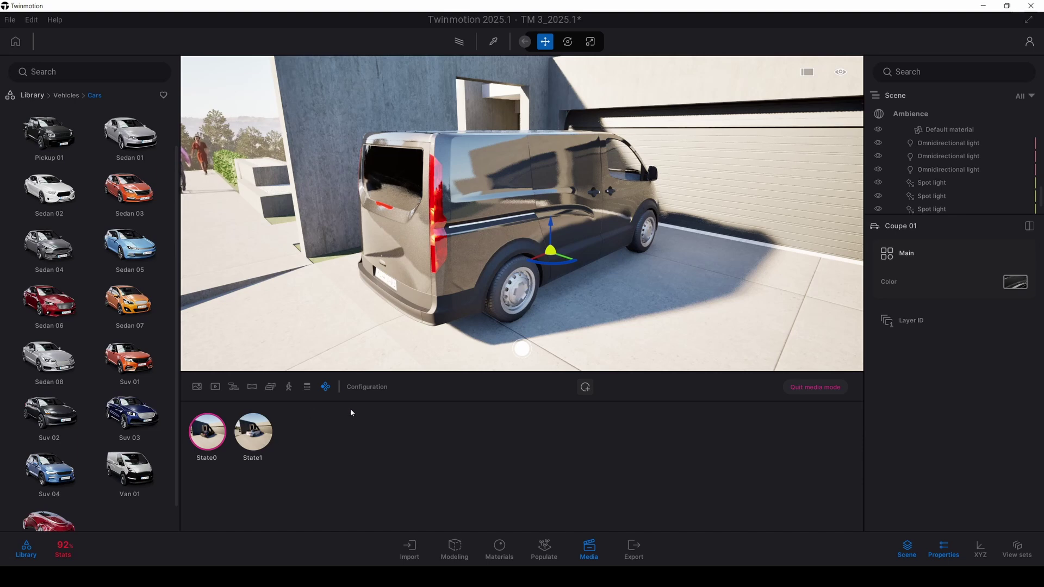
left_click(585, 387)
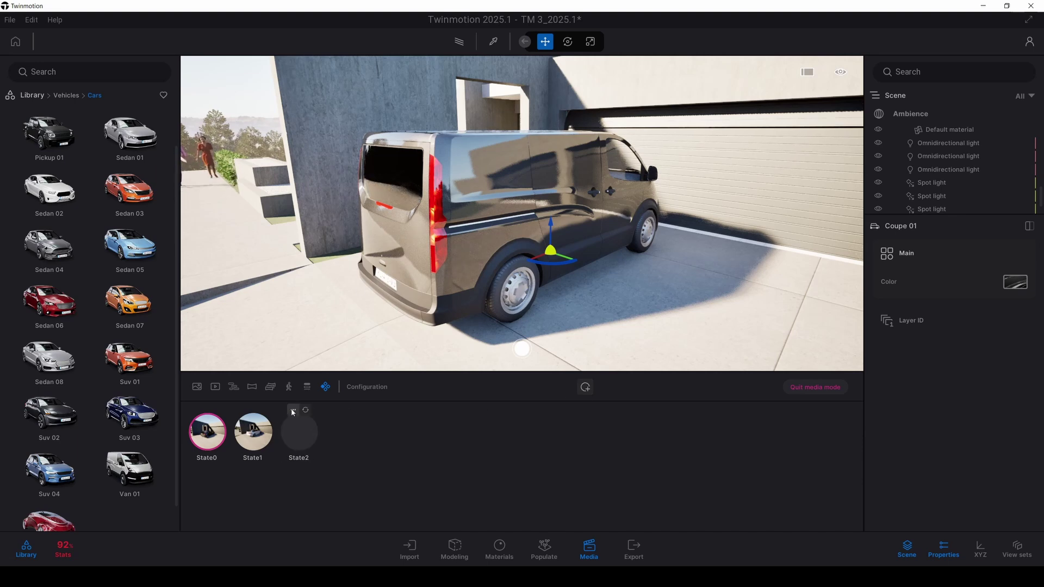
left_click(292, 411)
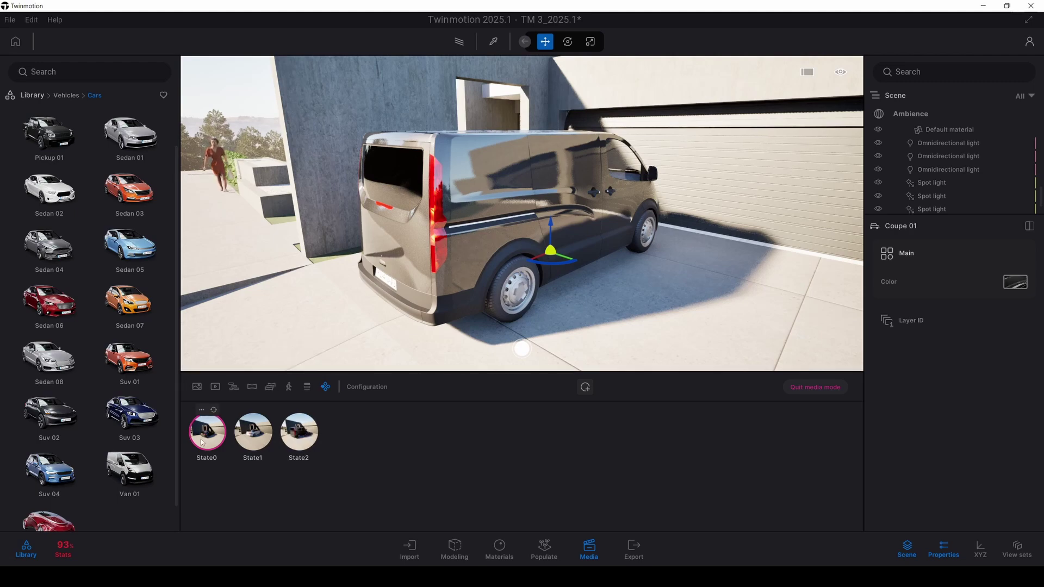
Switch between the three recorded states to check the coupe, sedan and van
left_click(253, 433)
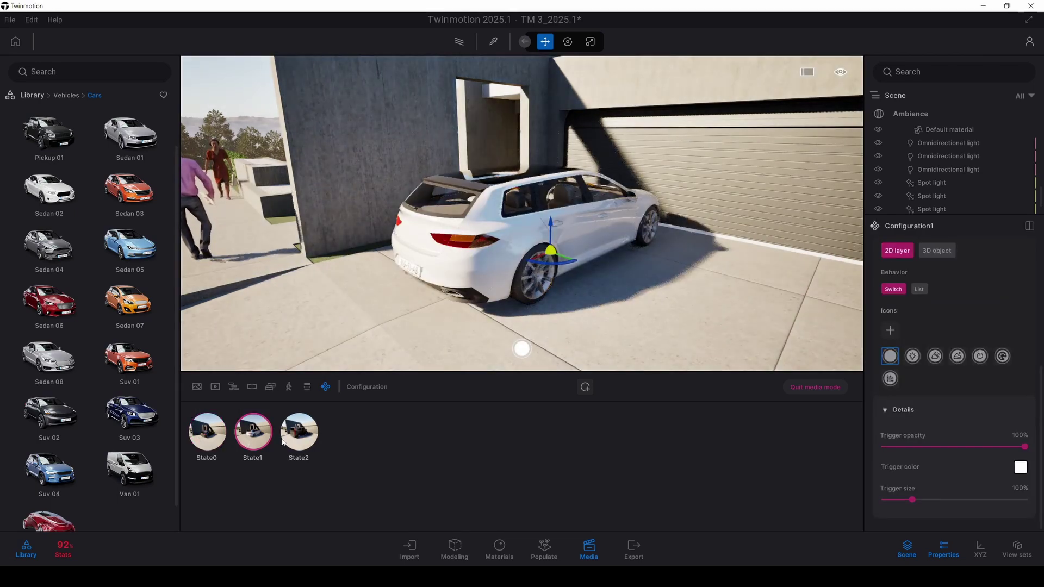
left_click(299, 432)
left_click(253, 433)
left_click(207, 432)
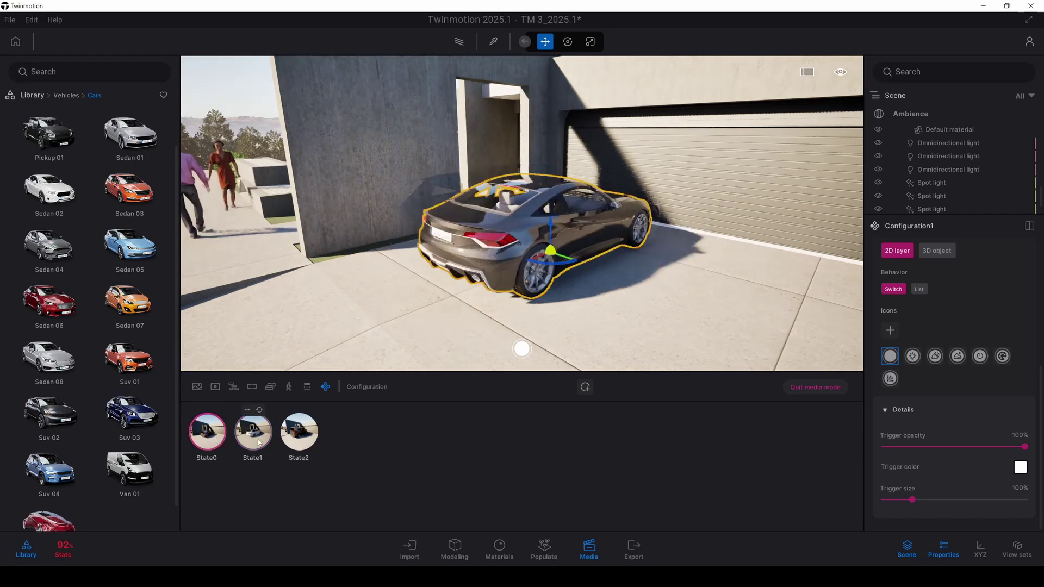
left_click(258, 442)
left_click(299, 433)
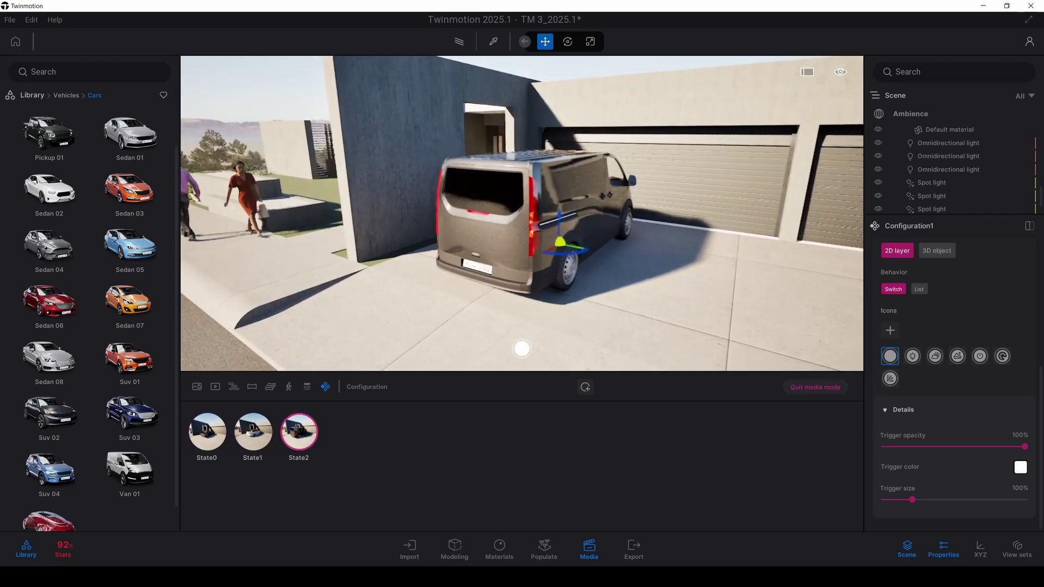
Make the vehicle configuration's trigger a 3D object and position it at the van's rear bumper
scroll(707, 228, "up", 2)
right_click_drag(707, 229, 676, 229)
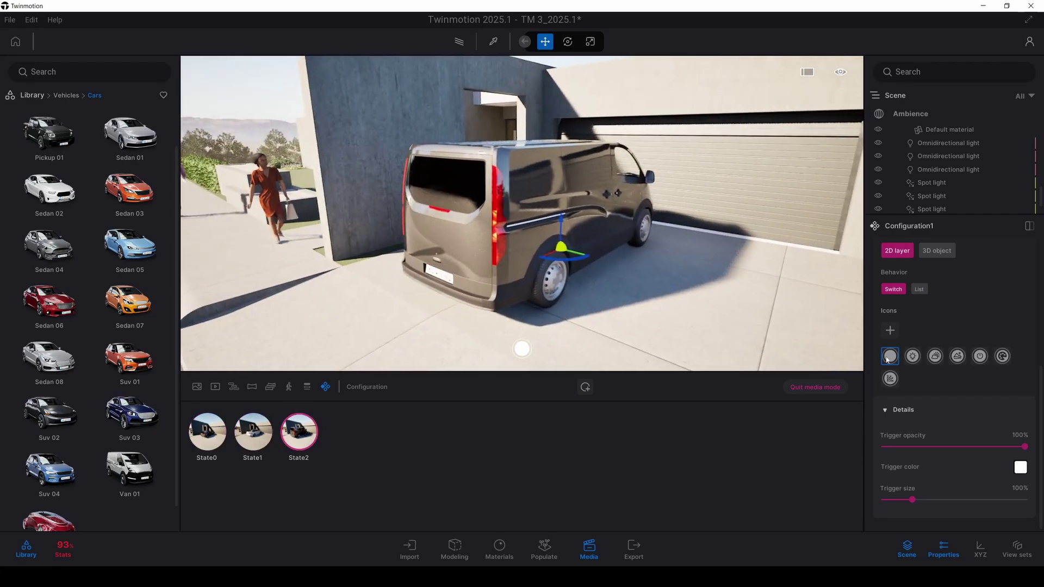
left_click(936, 342)
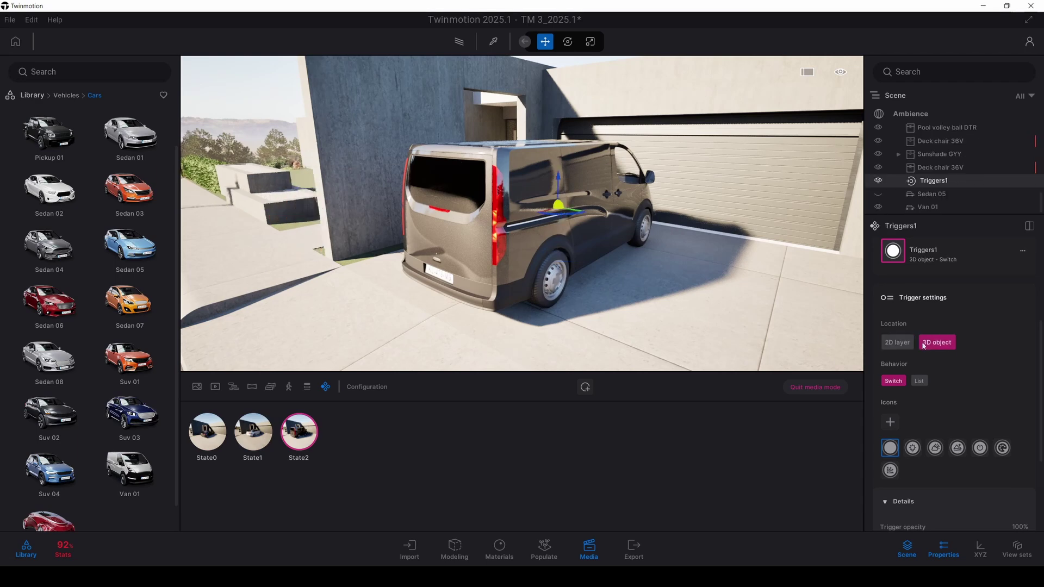
left_click(467, 333)
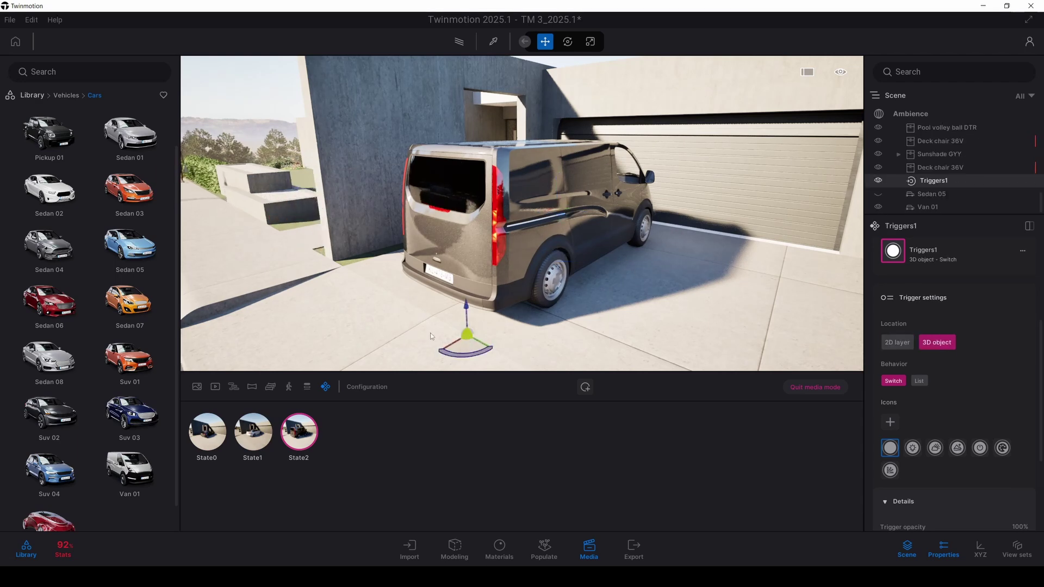
left_click_drag(464, 282, 463, 209)
left_click_drag(461, 257, 441, 279)
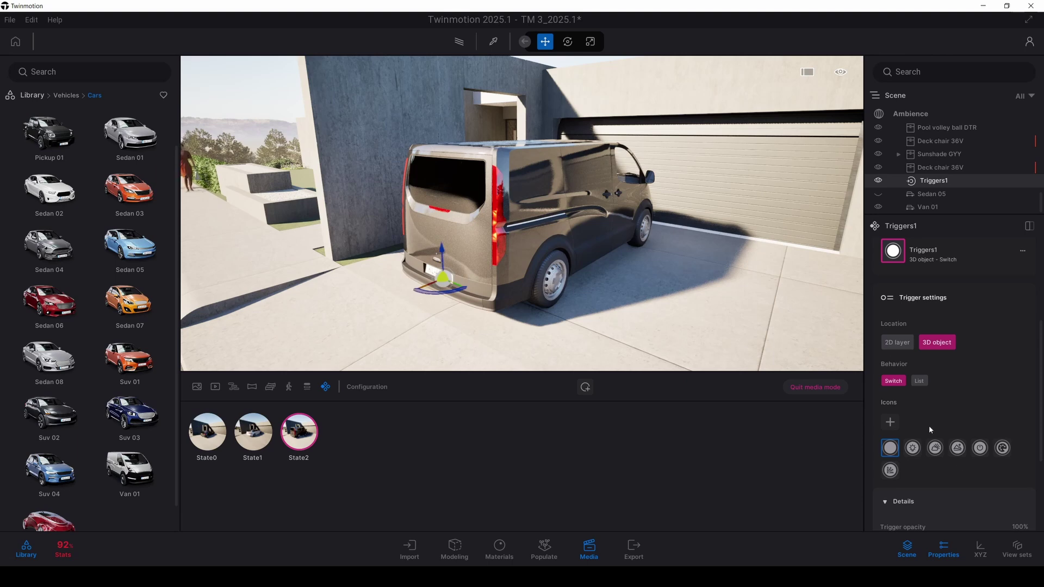
Set the vehicle trigger's size to 157% and its color to red (RGB 255, 72, 71)
scroll(925, 441, "down", 2)
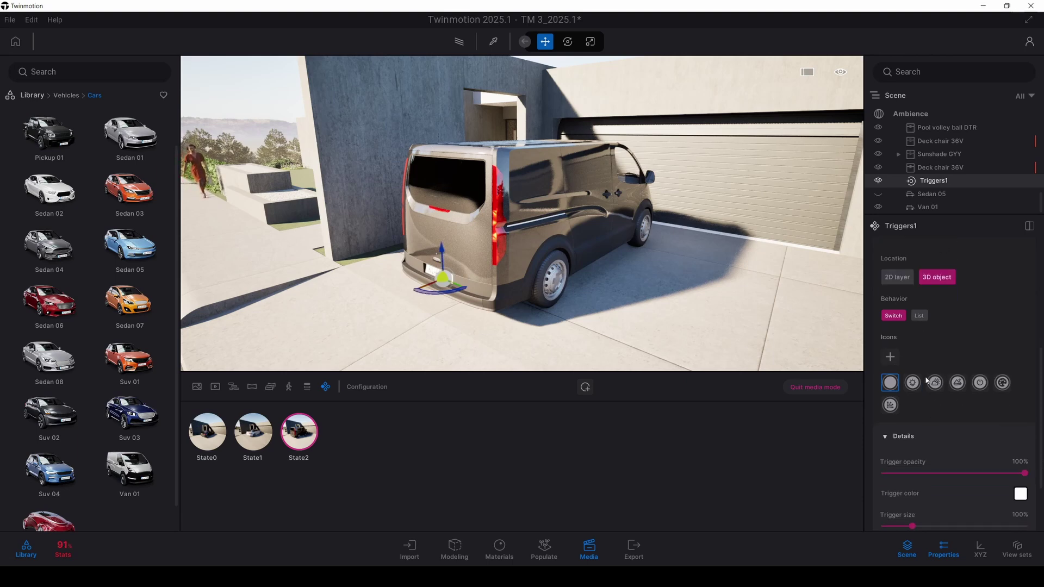
scroll(919, 413, "down", 2)
left_click_drag(924, 445, 929, 444)
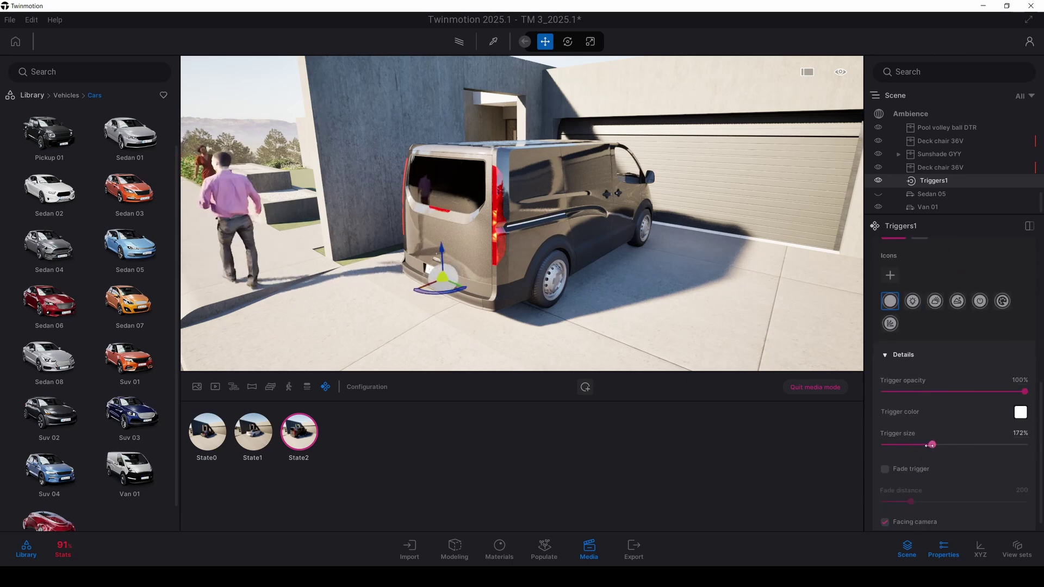
left_click(1021, 413)
left_click(478, 275)
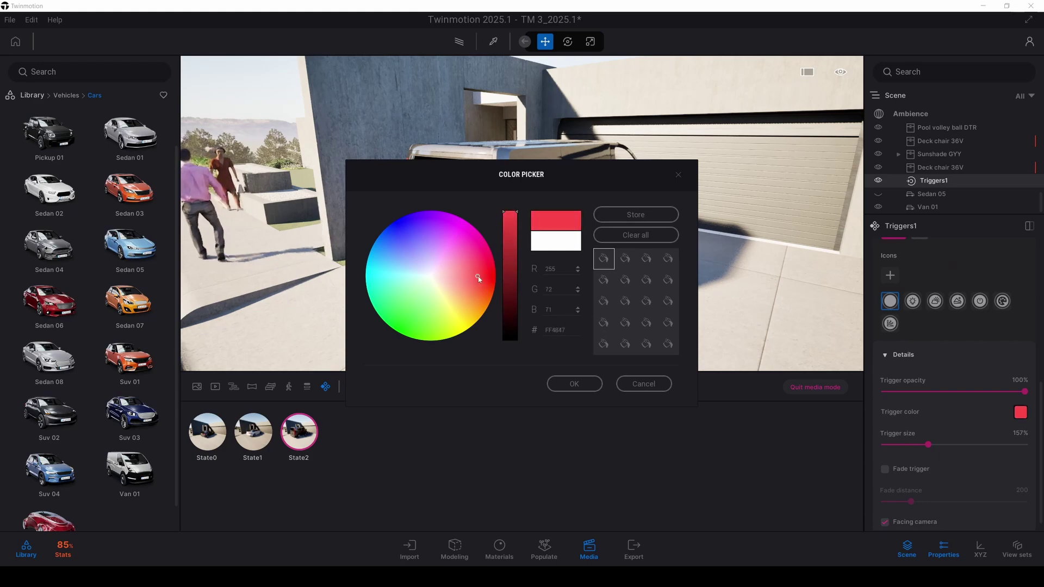
left_click(572, 384)
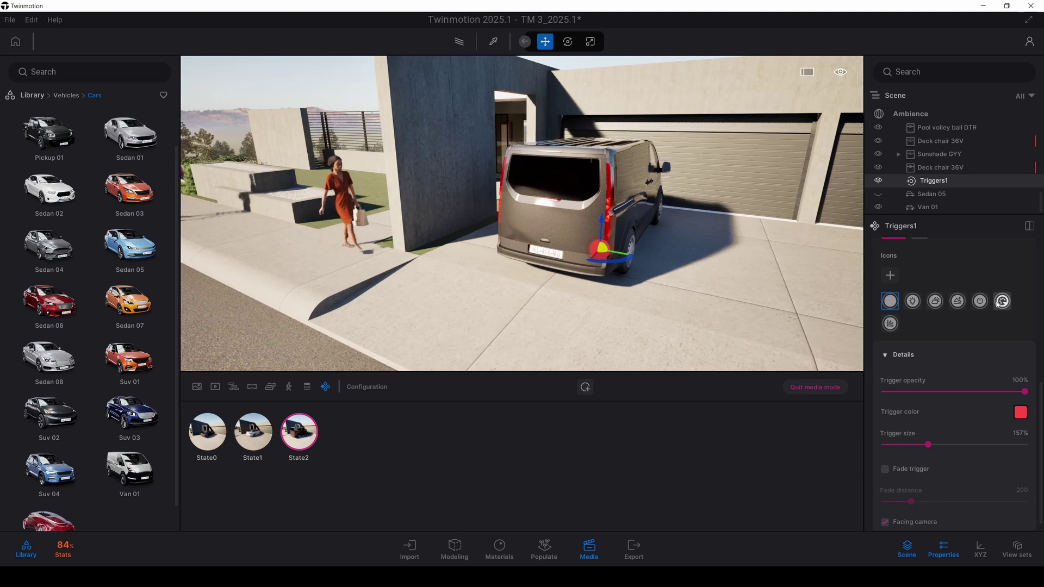
scroll(915, 322, "up", 1)
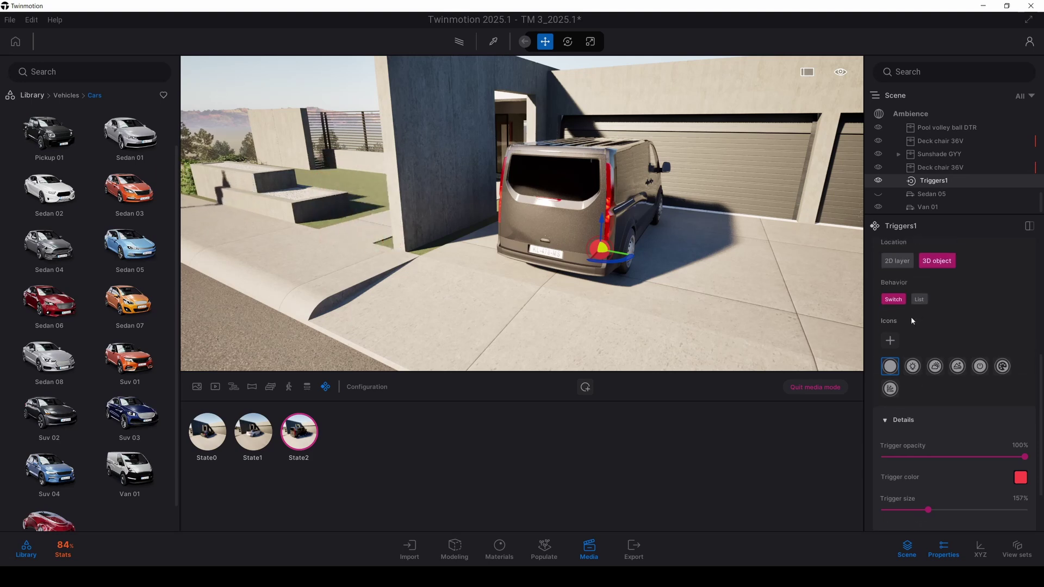
scroll(911, 316, "down", 1)
scroll(872, 311, "up", 1)
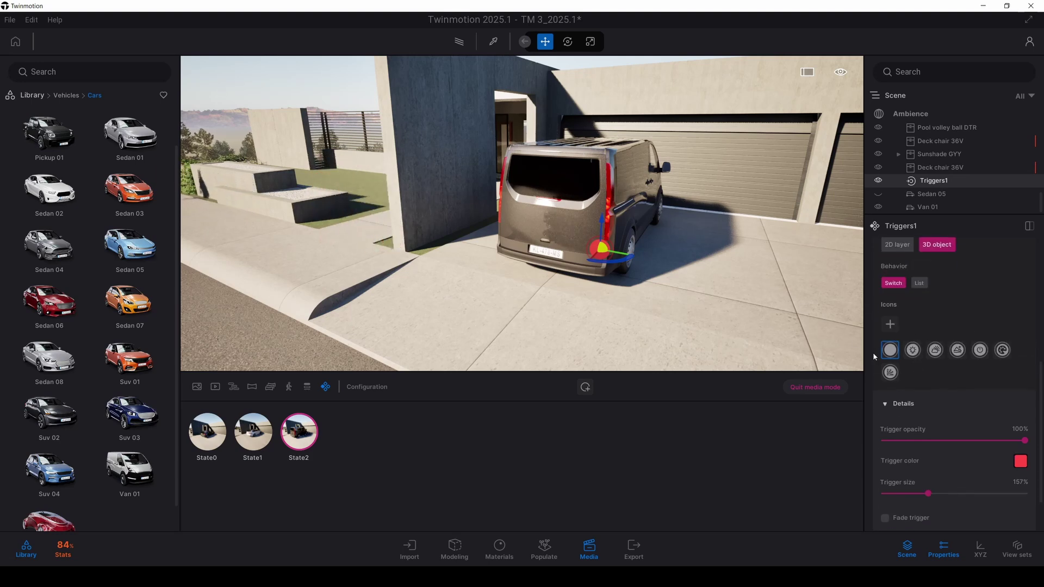
Preview the scene full screen and switch the entrance wall material with the blue palette trigger
right_click_drag(539, 181, 513, 193)
key("w")
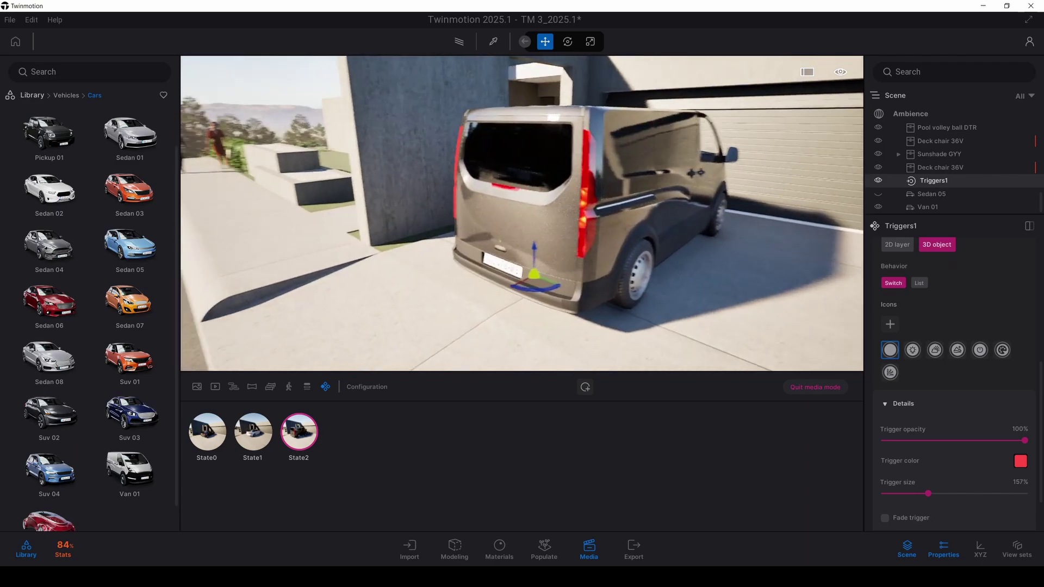
left_click(807, 71)
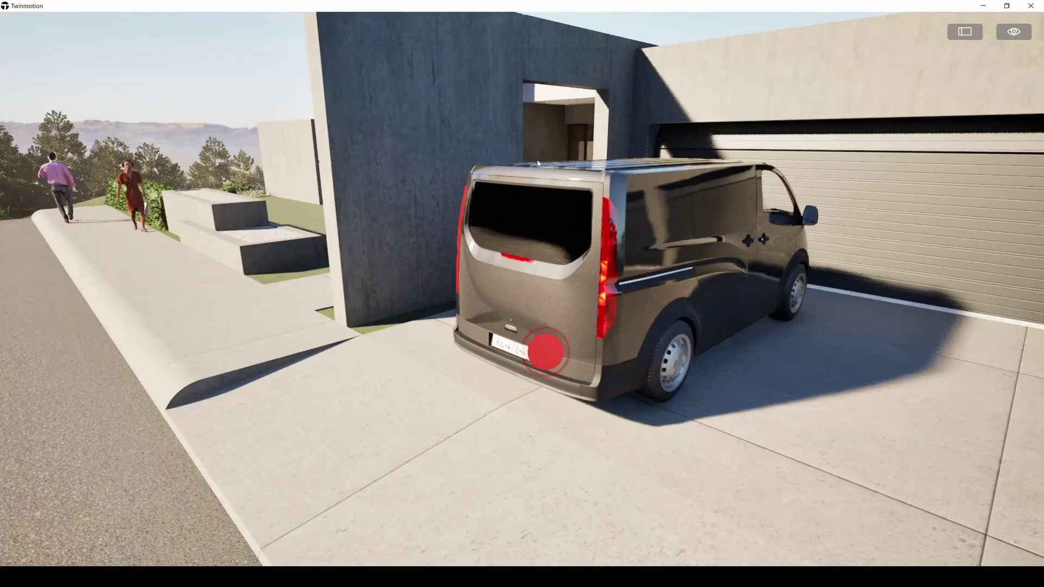
key("s")
key("a")
right_click_drag(645, 76, 592, 80)
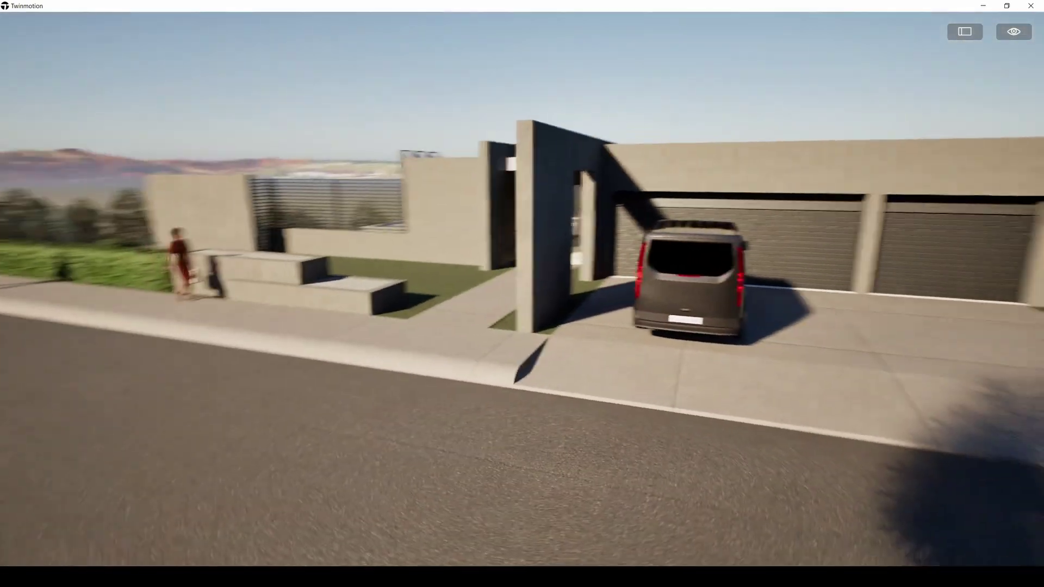
key("w")
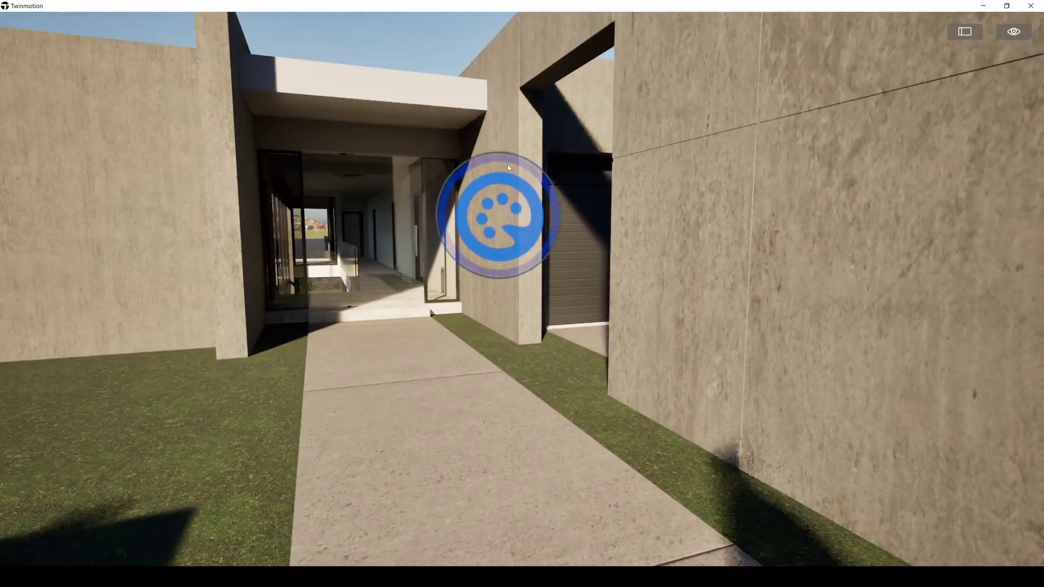
left_click(507, 165)
Return to the driveway and cycle through the vehicles with the red trigger
key("d")
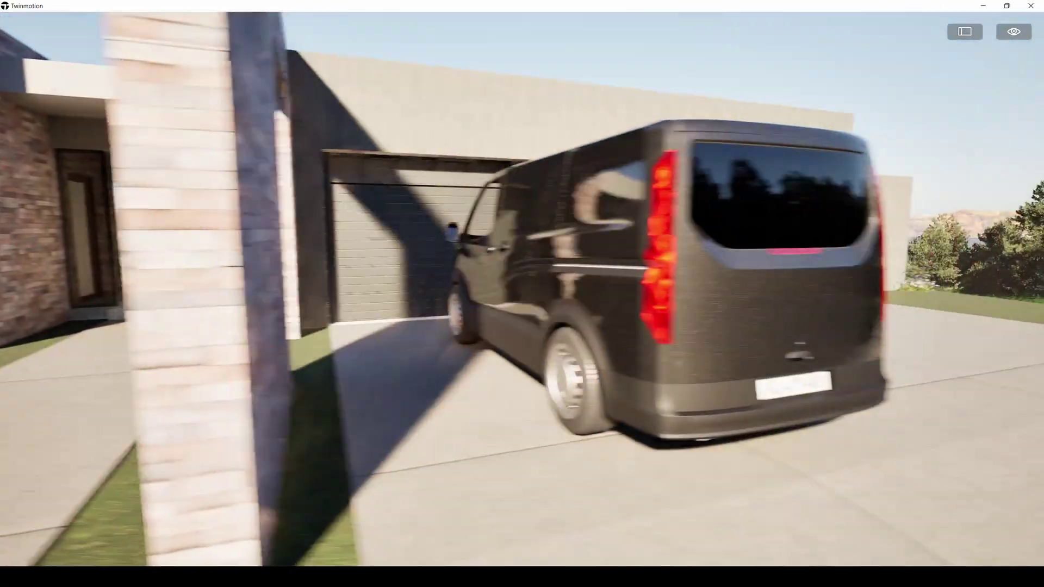
key("s")
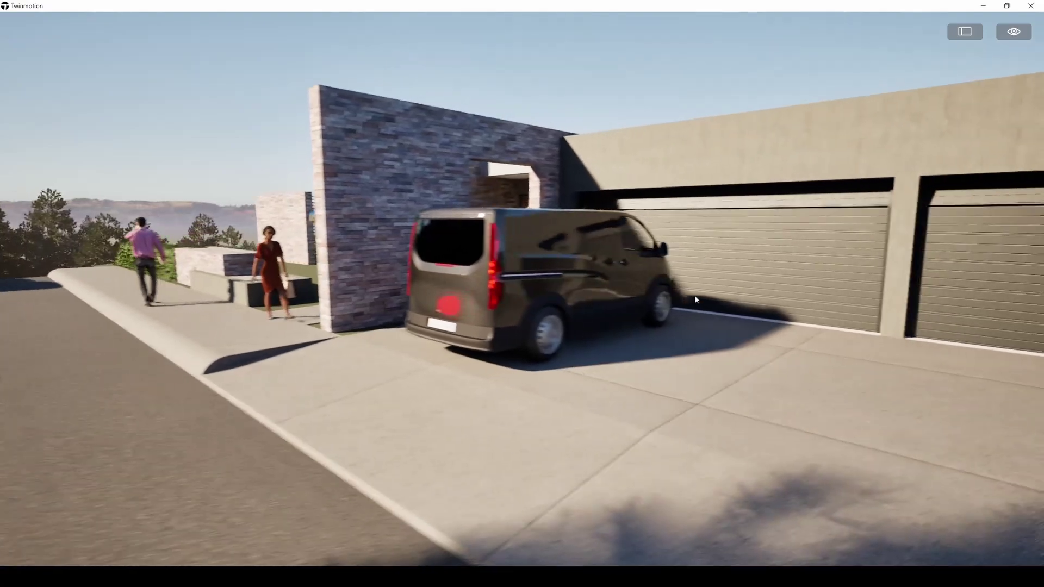
key("w")
left_click(384, 315)
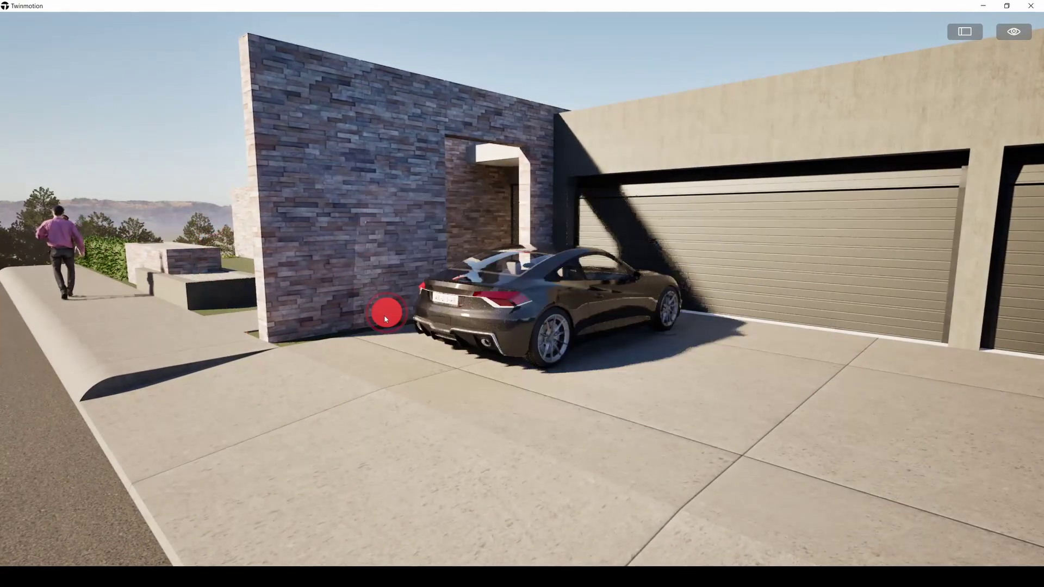
left_click(383, 314)
left_click(384, 316)
left_click(384, 315)
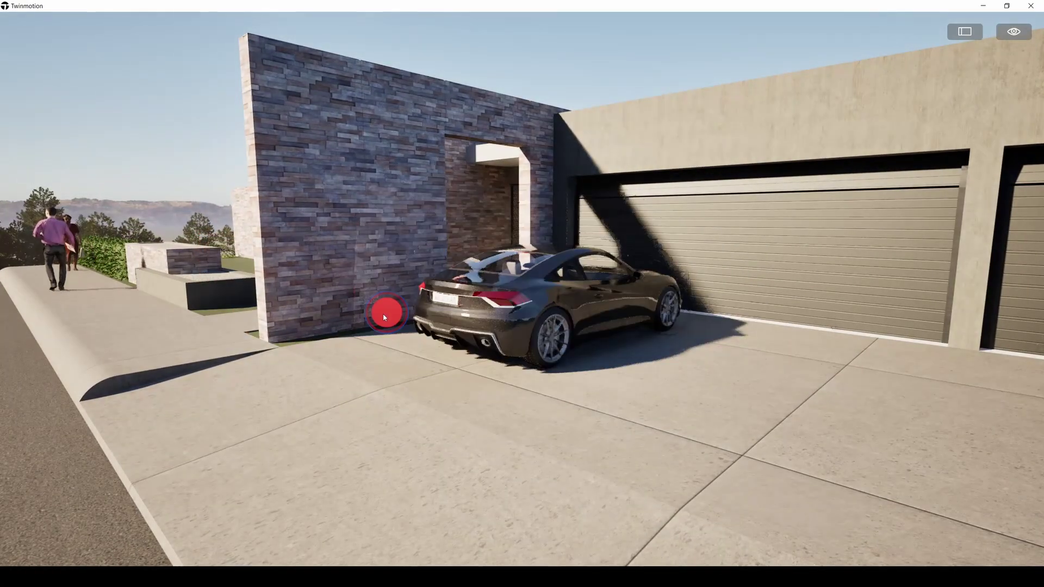
left_click(384, 316)
left_click(385, 313)
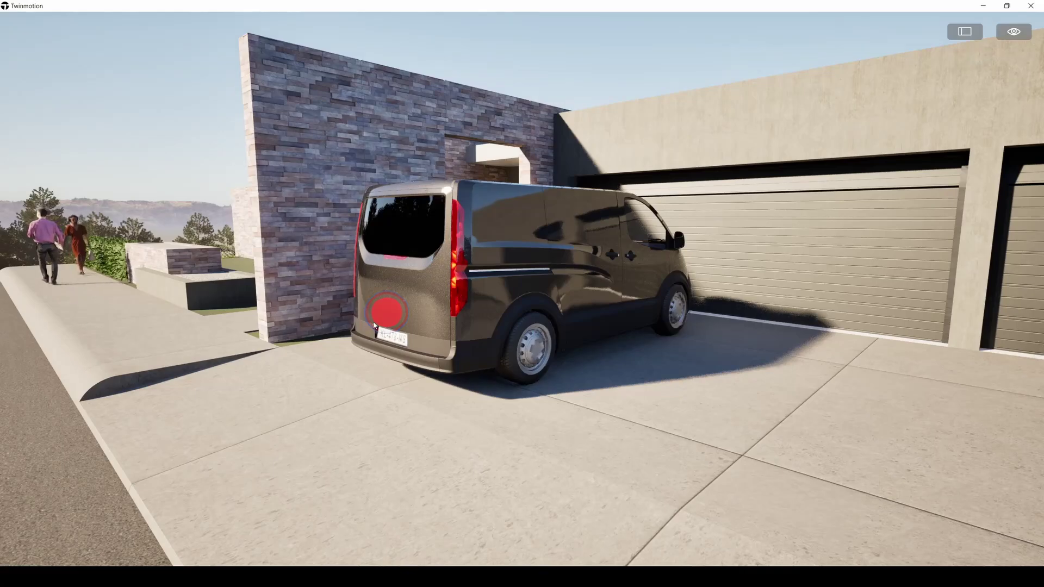
left_click(373, 322)
Test the vehicle switching from farther away on the driveway and leave the full-screen preview
key("s")
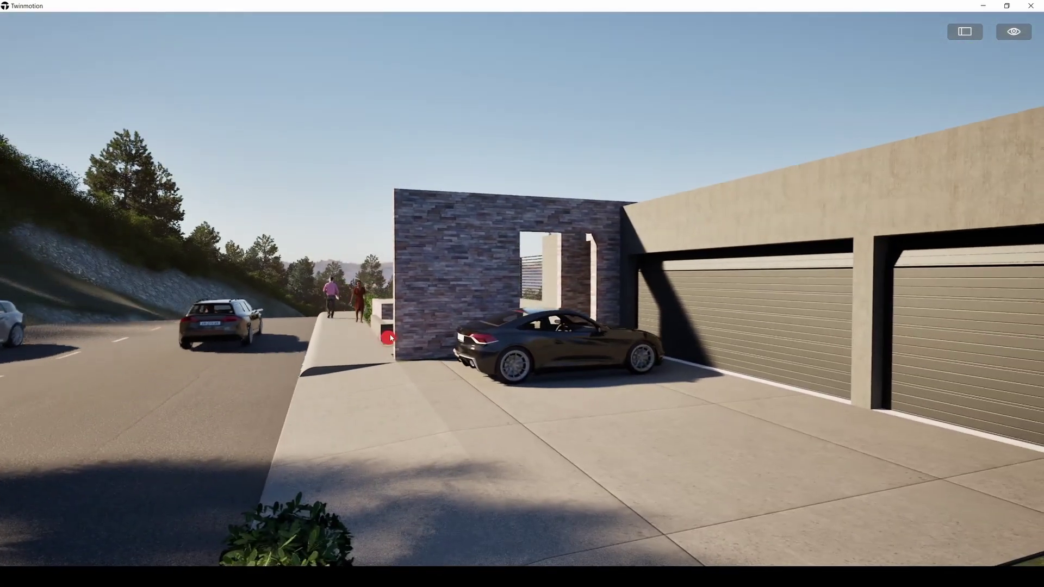
left_click(495, 380)
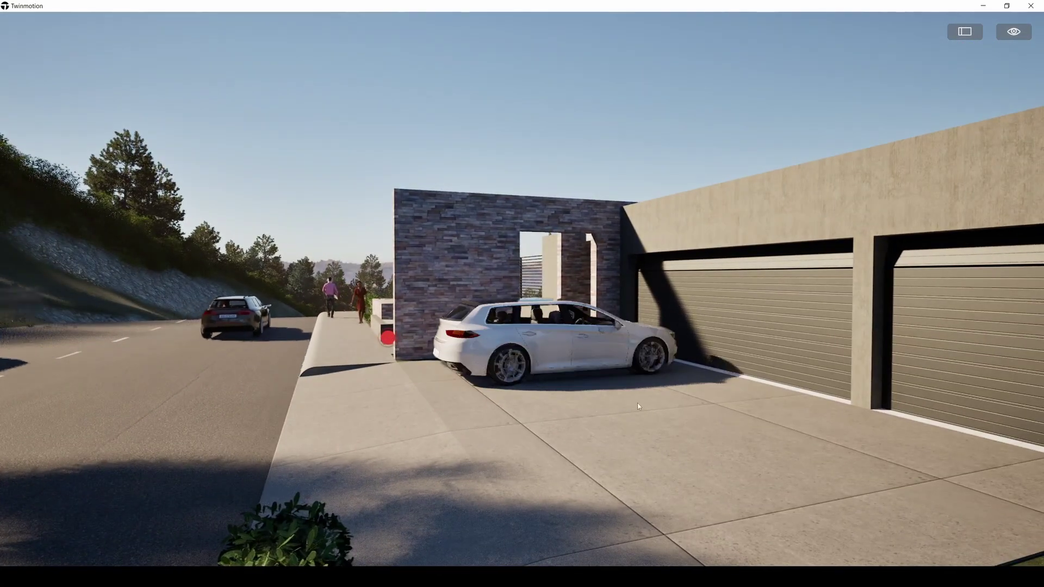
left_click(495, 381)
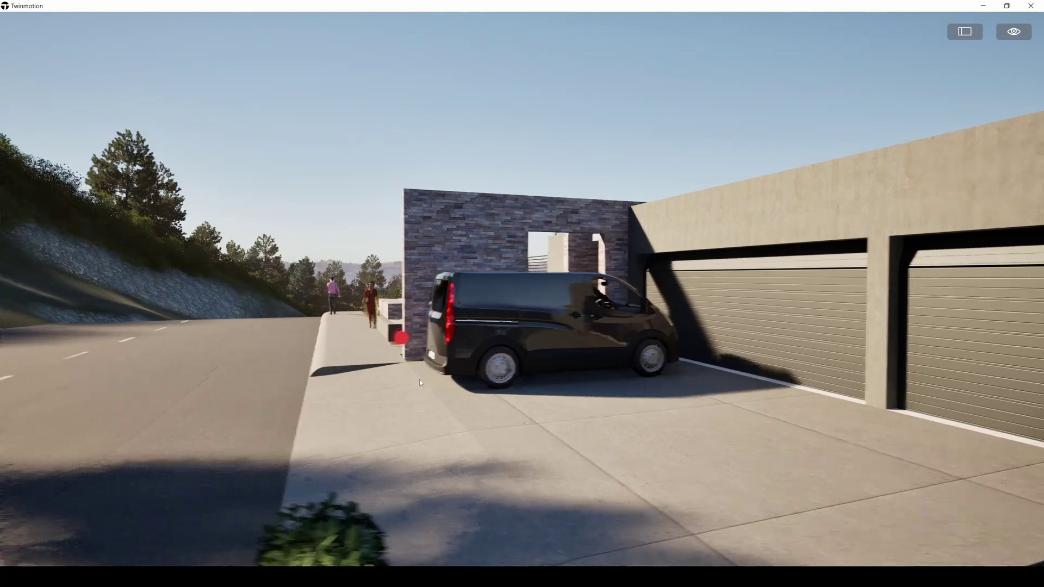
key("a")
right_click_drag(423, 376, 511, 365)
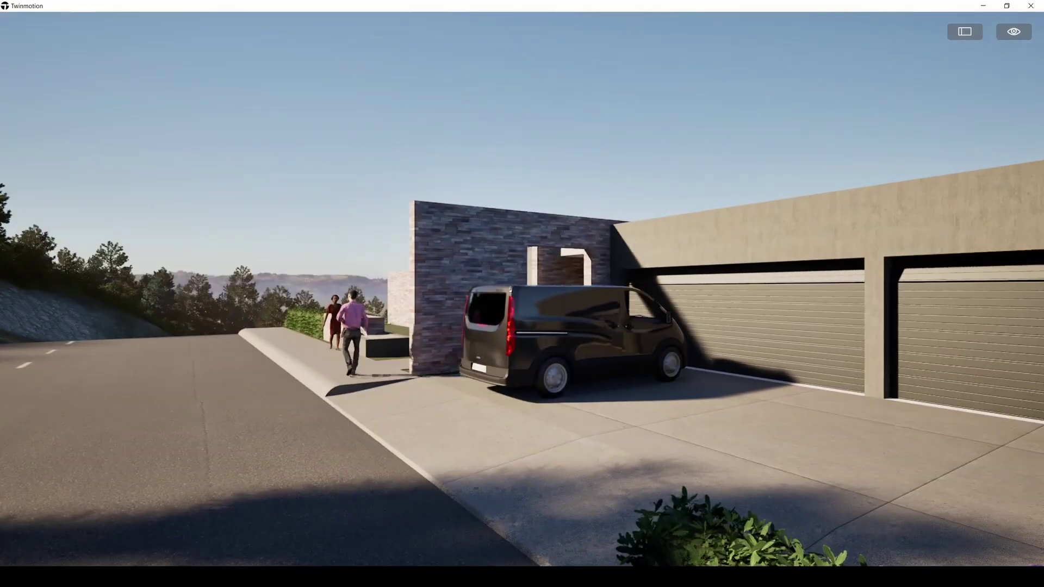
key("a")
left_click(965, 33)
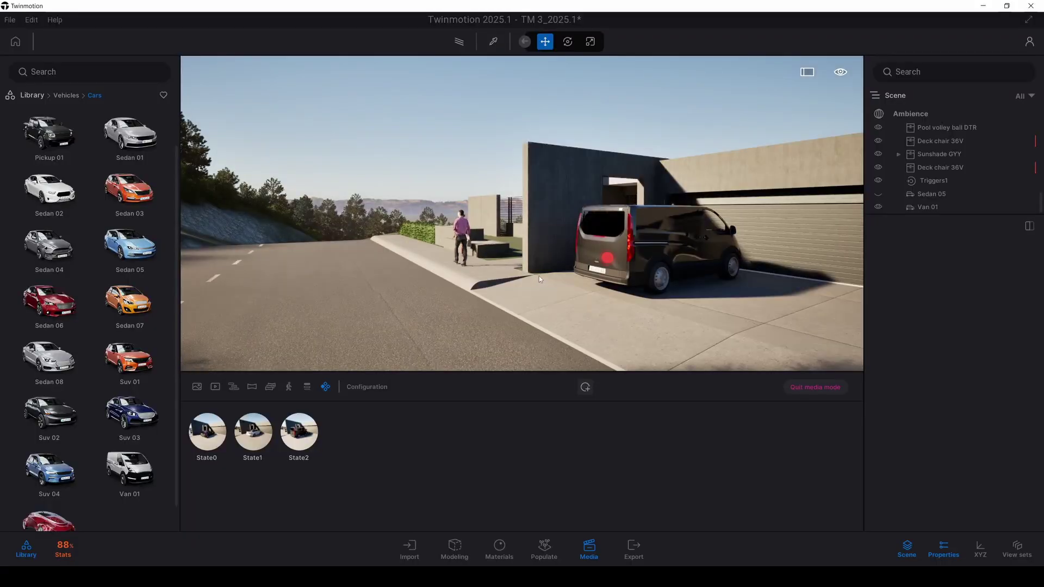
Create a new Properties configuration for the garage doors
key("s")
key("e")
right_click_drag(540, 276, 576, 320)
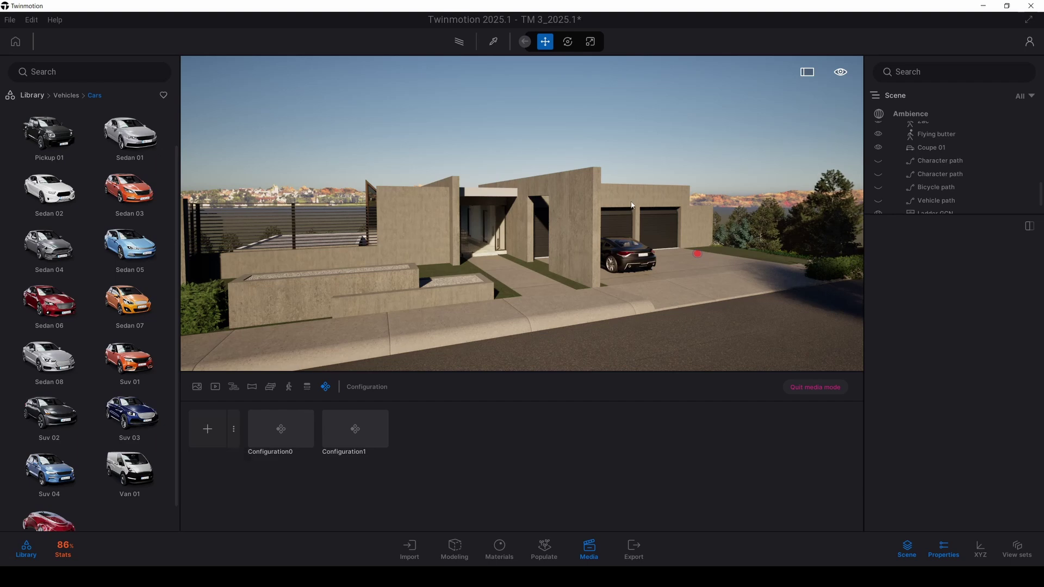
key("w")
right_click_drag(631, 205, 489, 205)
key("d")
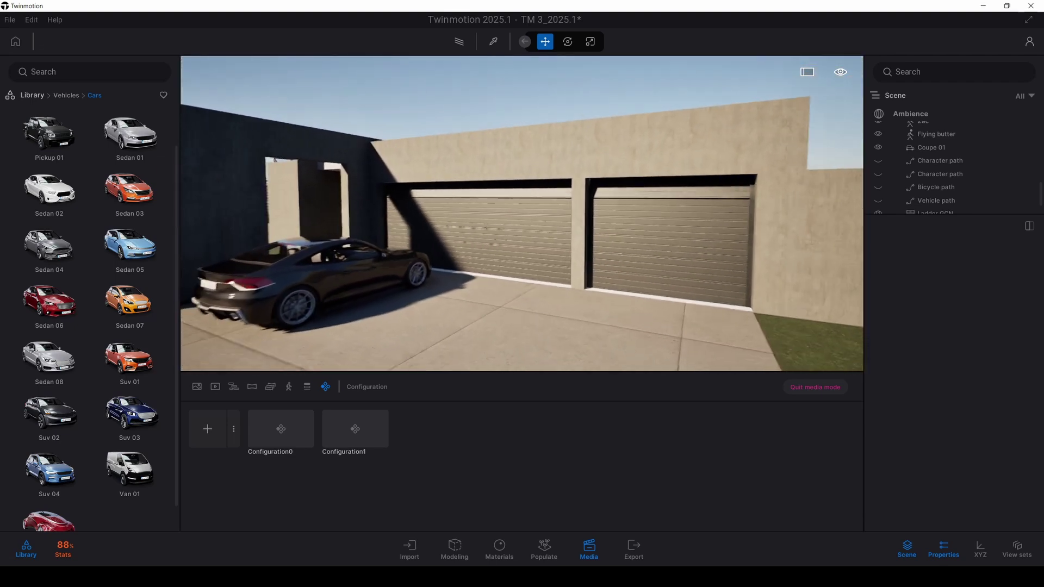
key("s")
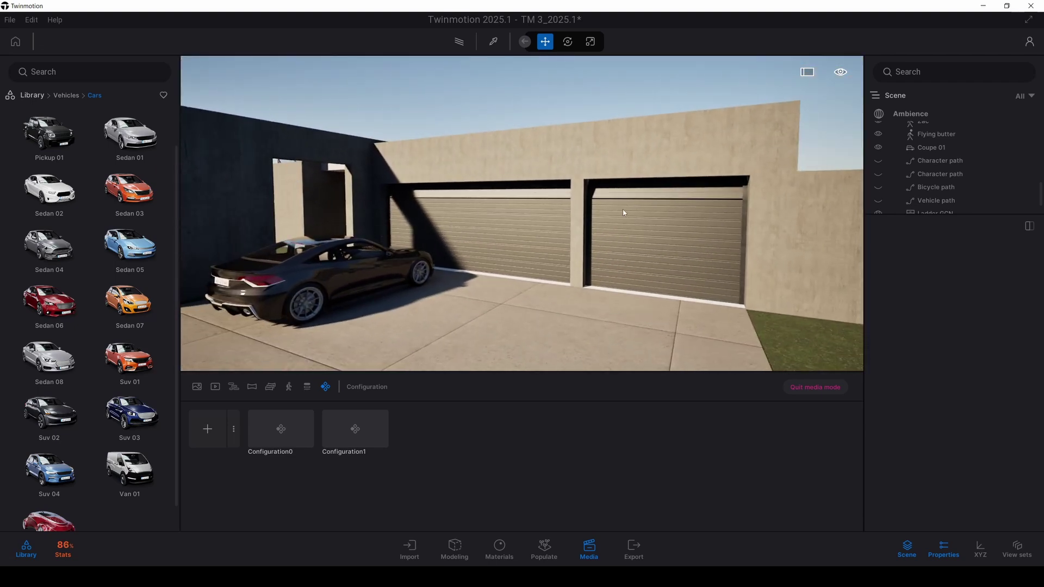
key("w")
key("d")
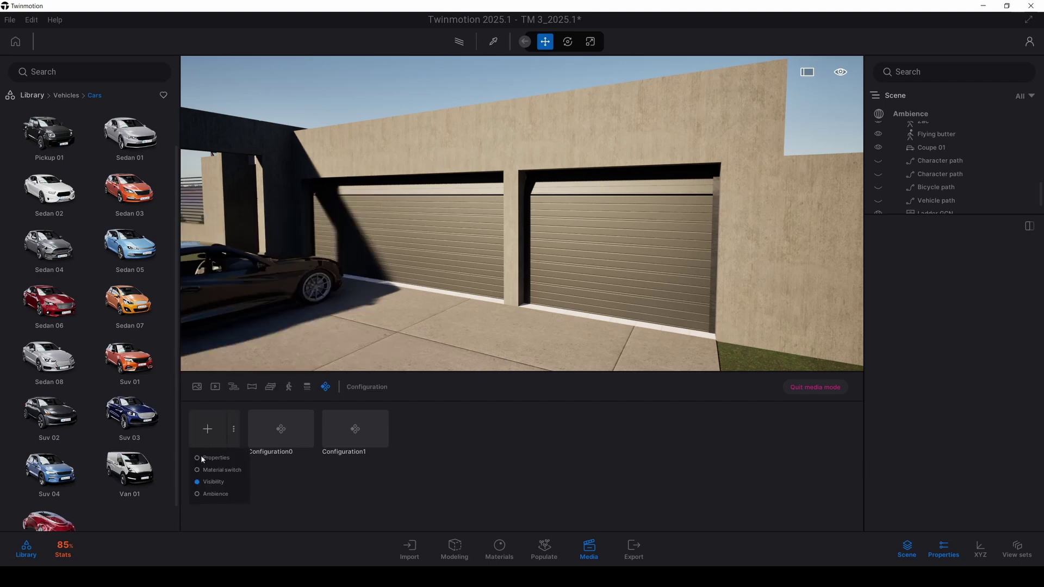
left_click(201, 460)
left_click(206, 436)
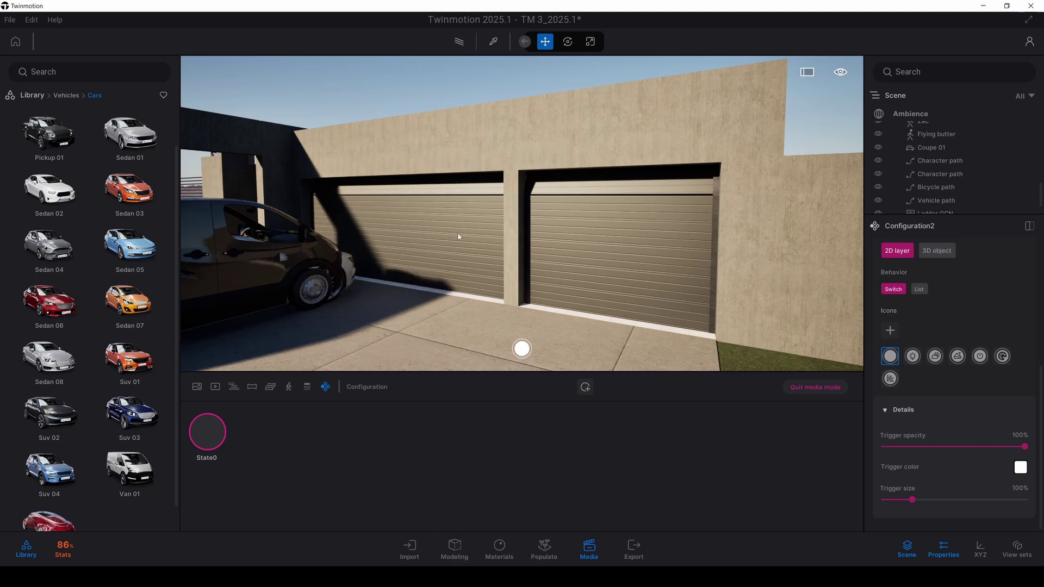
Place a Translator animator from the library on the driveway in front of the garage door nearest the lawn
left_click(37, 95)
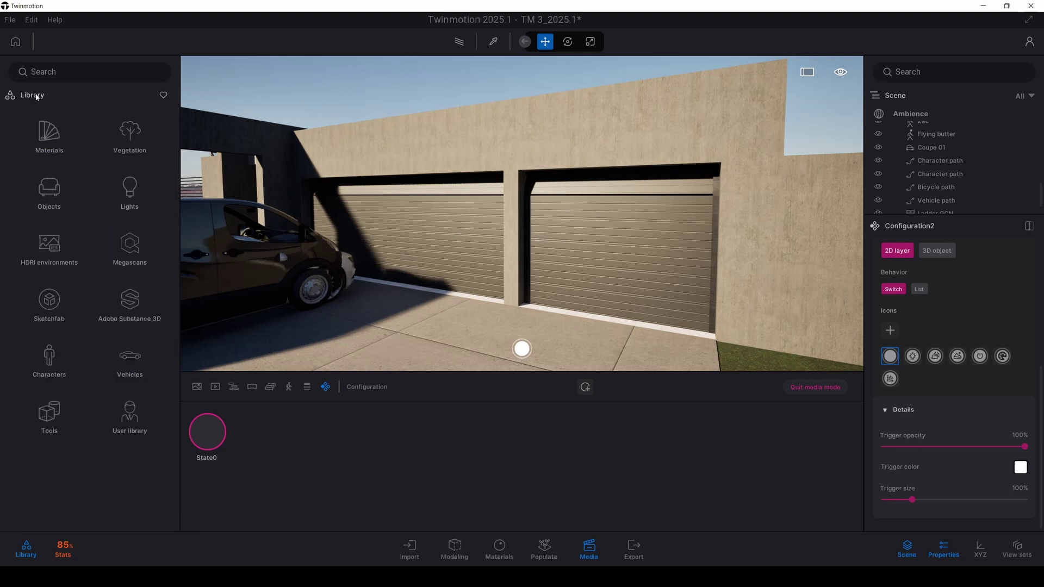
left_click(47, 418)
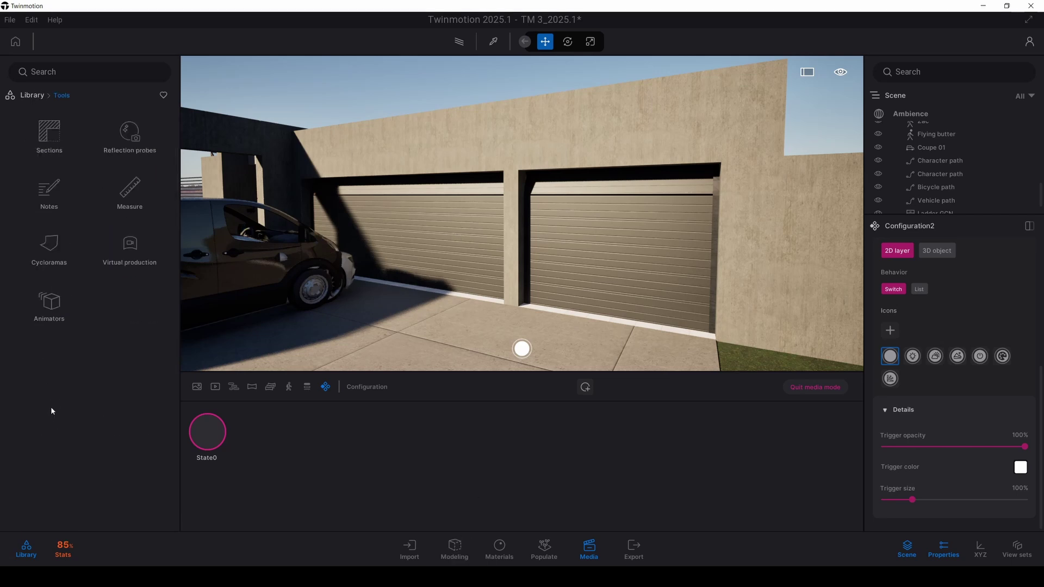
left_click(48, 300)
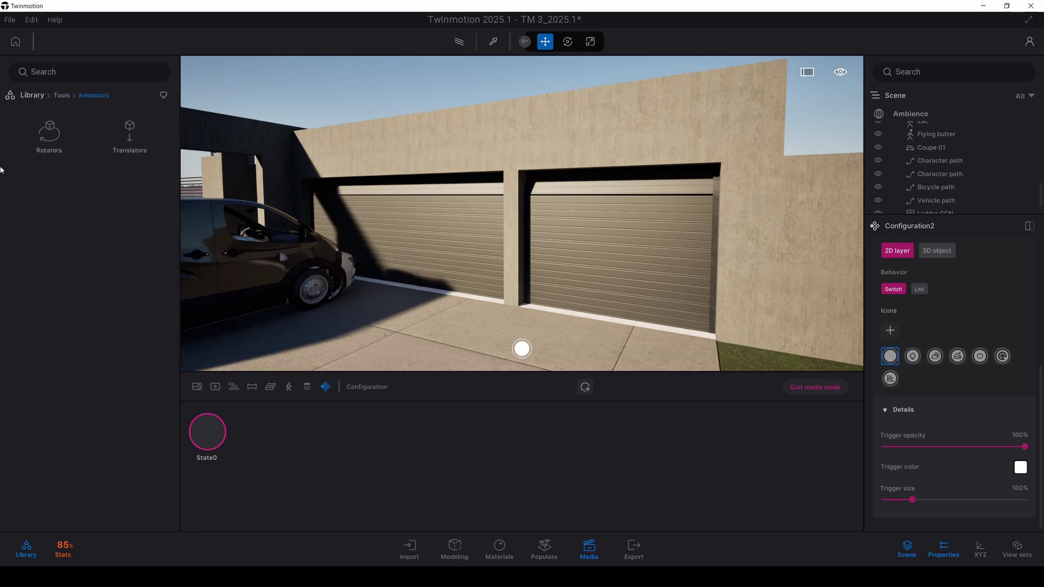
left_click(131, 135)
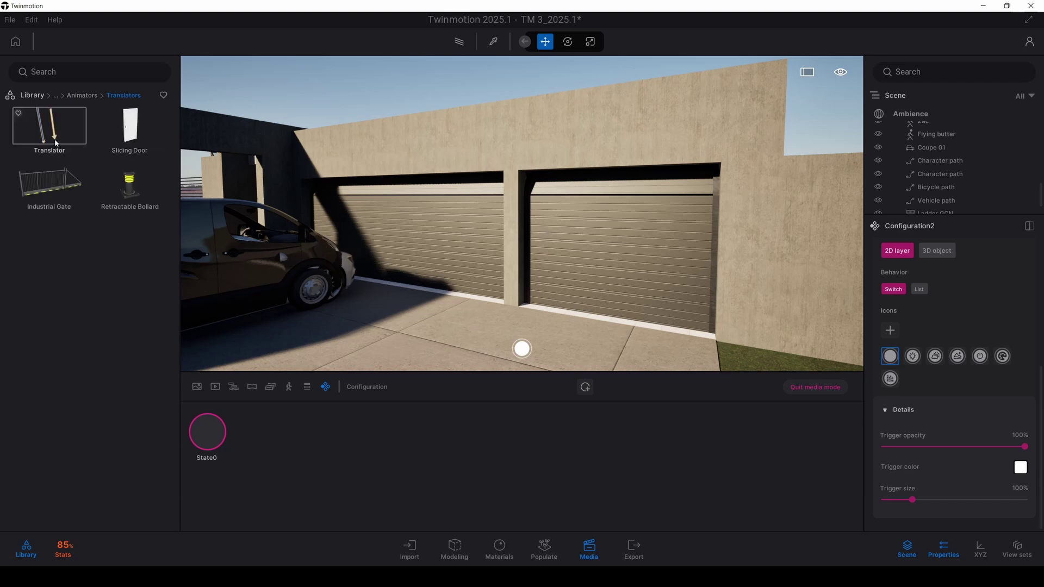
left_click_drag(55, 143, 641, 351)
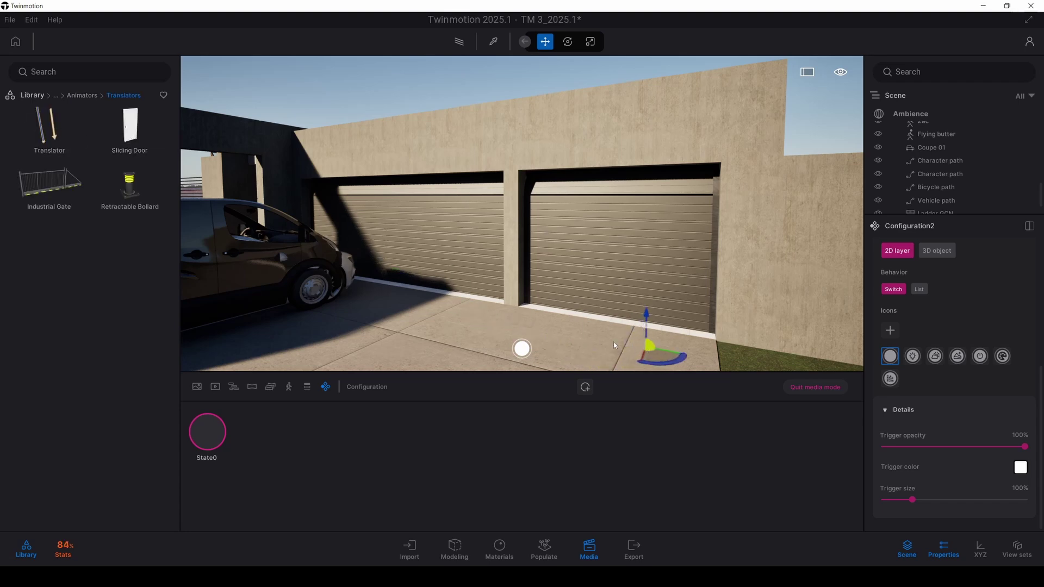
left_click(582, 296)
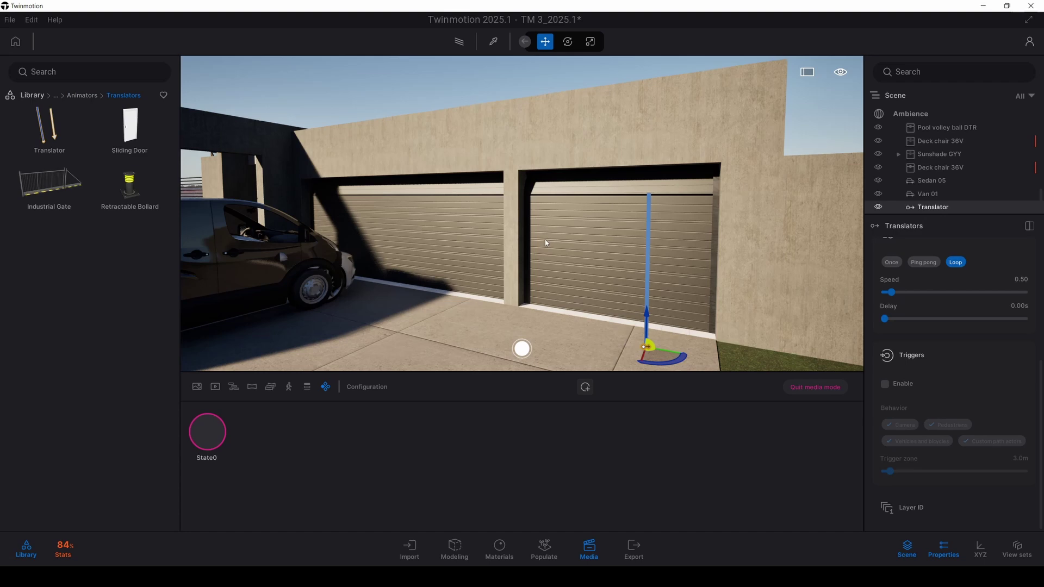
Link the garage doors to the translator and set its animation to Ping pong
scroll(545, 240, "down", 2)
right_click_drag(545, 240, 639, 251)
key("w")
key("w")
key("s")
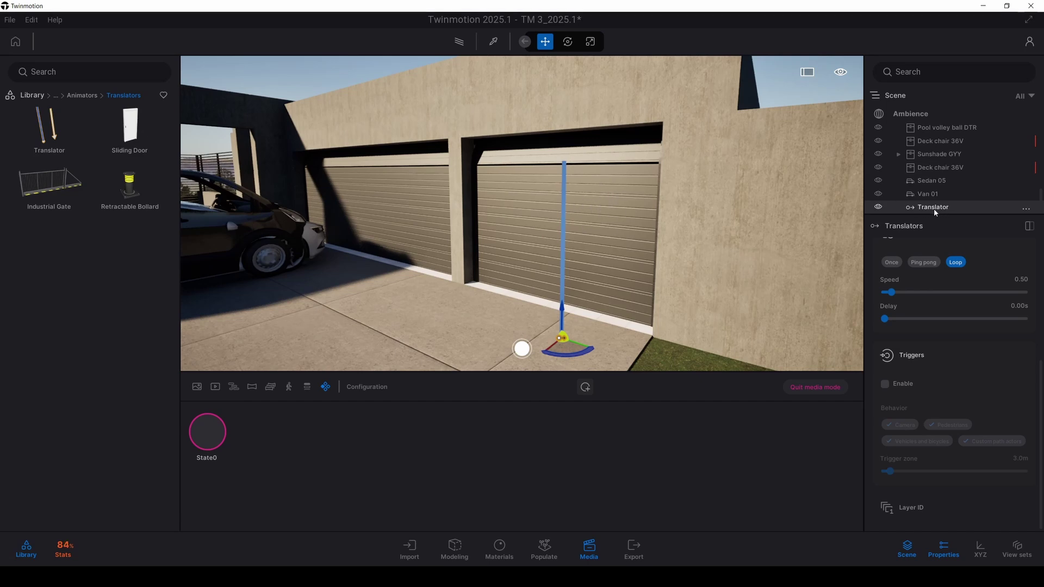
scroll(945, 323, "up", 3)
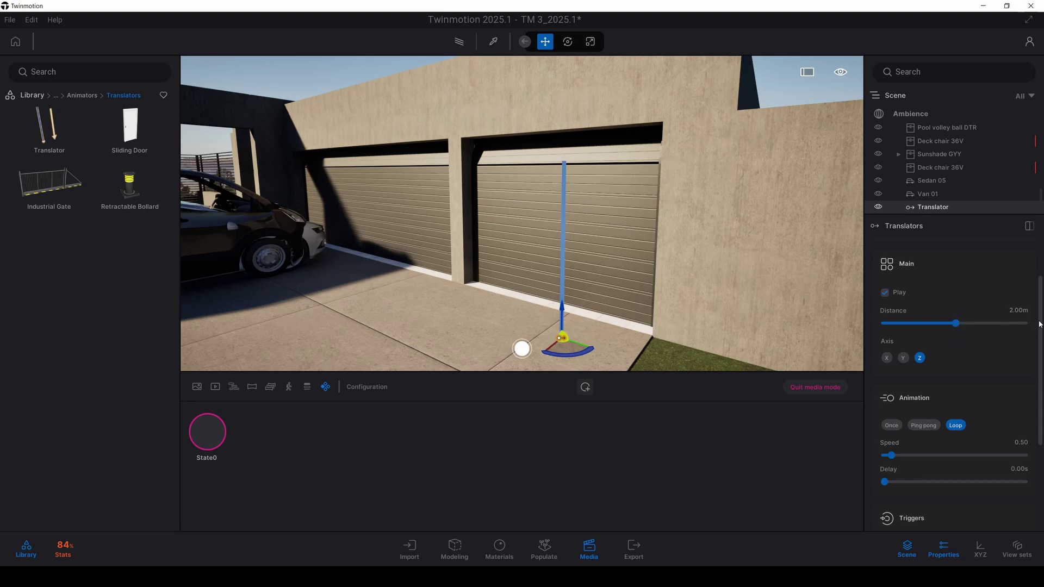
scroll(1037, 269, "up", 1)
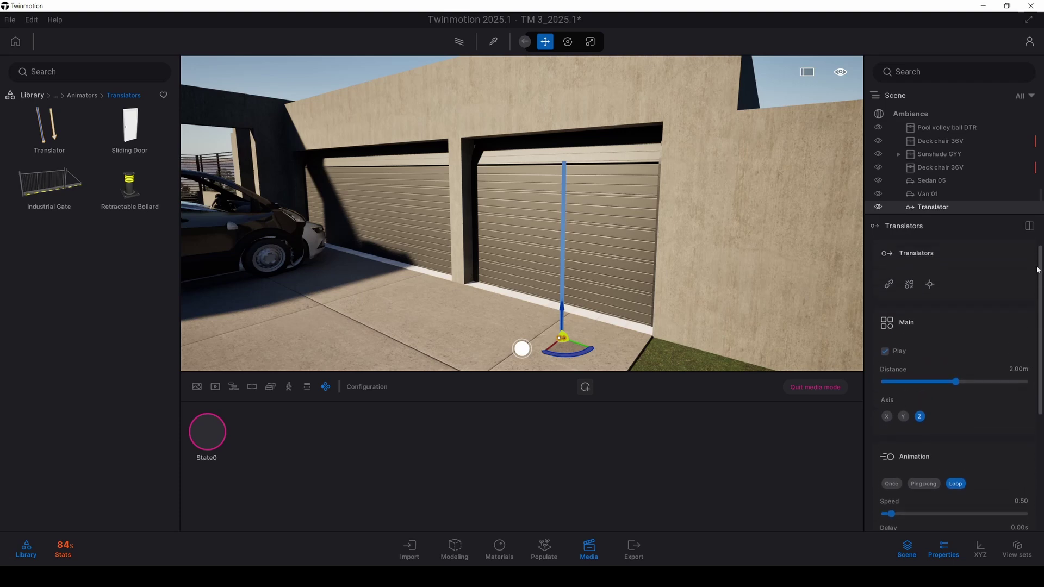
left_click(888, 283)
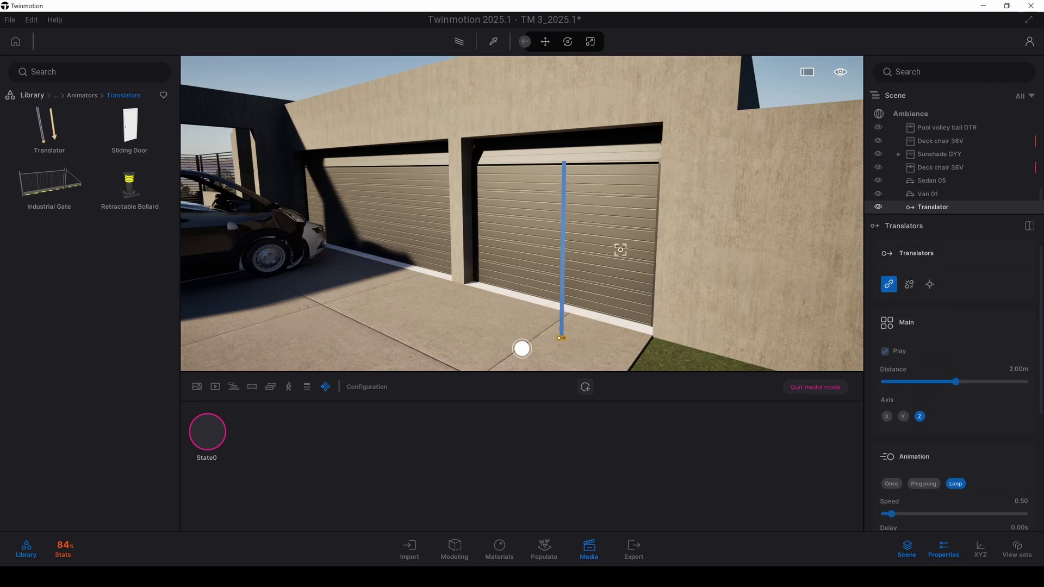
left_click(517, 228)
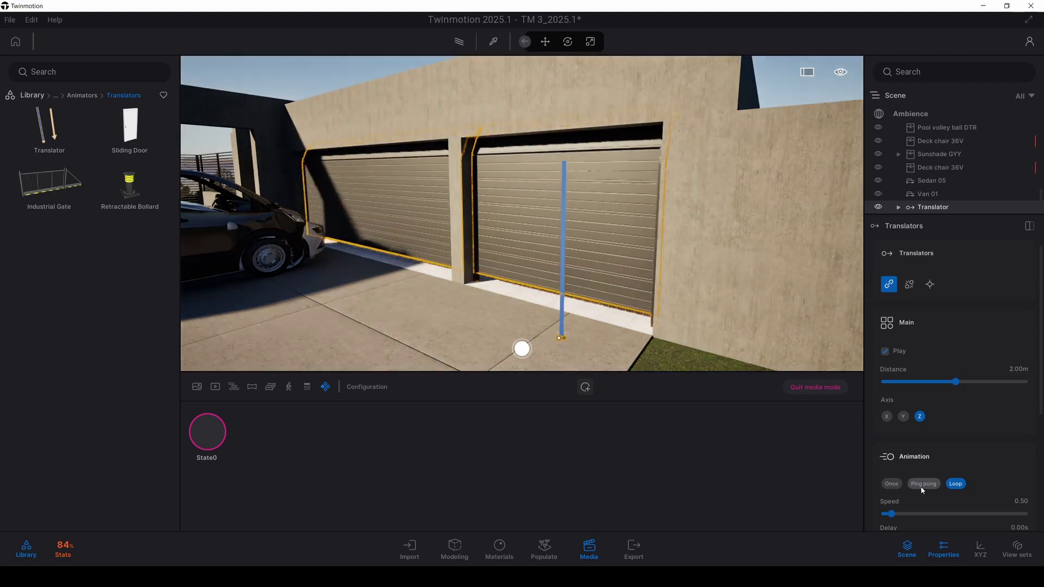
left_click(923, 484)
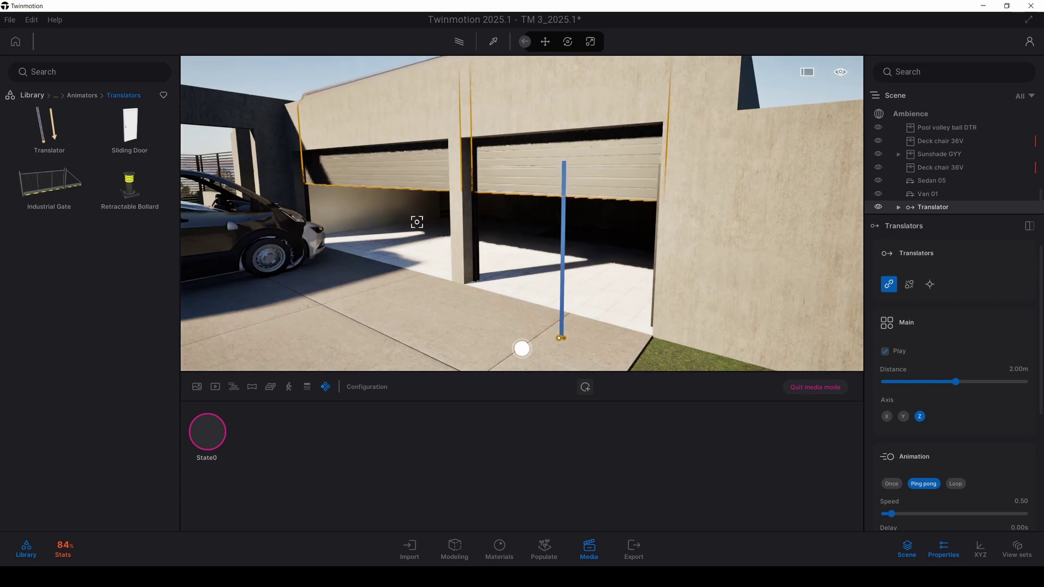
Turn off the translator's Play option for State0 and capture that state's thumbnail with the doors closed
key("Escape")
key("s")
mouse_move(419, 226)
right_mouse_down()
mouse_move(420, 191)
mouse_move(408, 182)
mouse_move(405, 230)
right_mouse_up()
key("w")
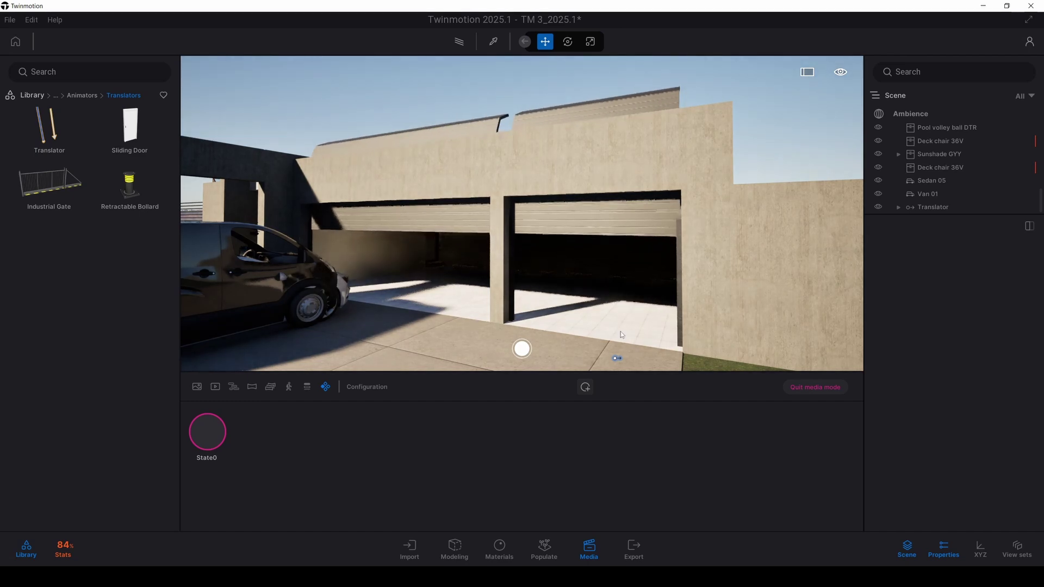
left_click(616, 359)
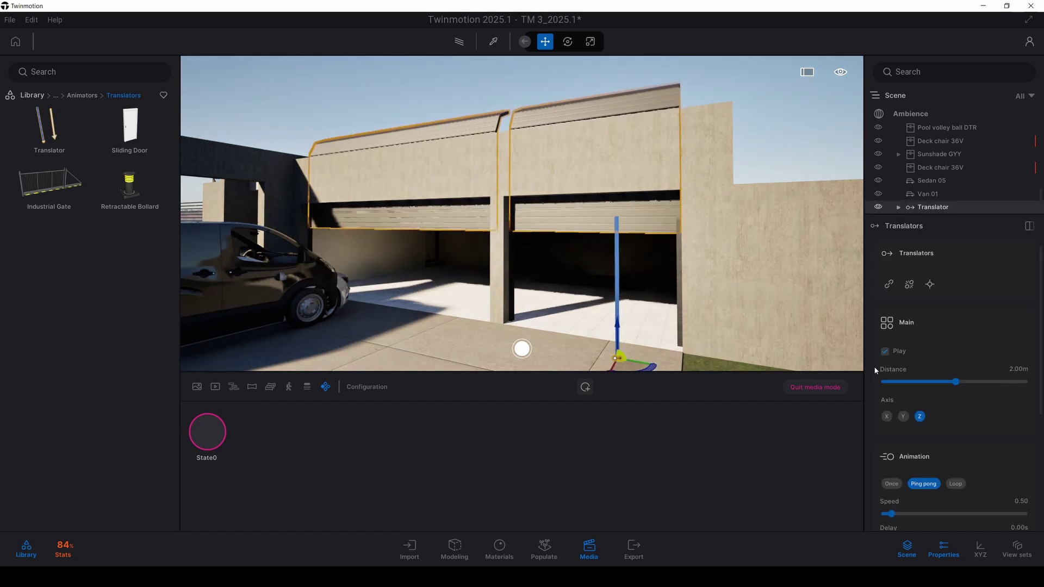
left_click(884, 352)
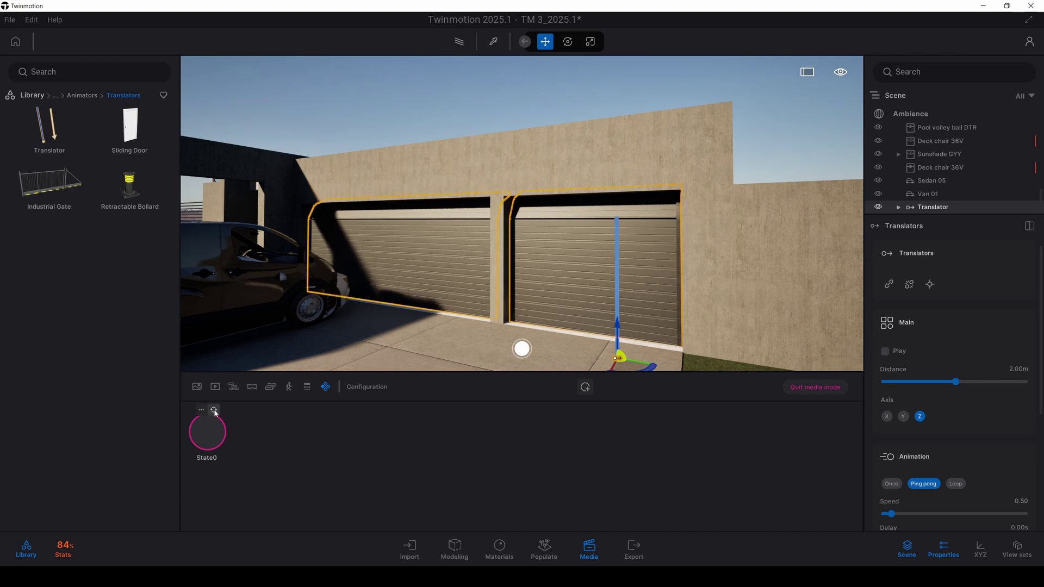
left_click(198, 437)
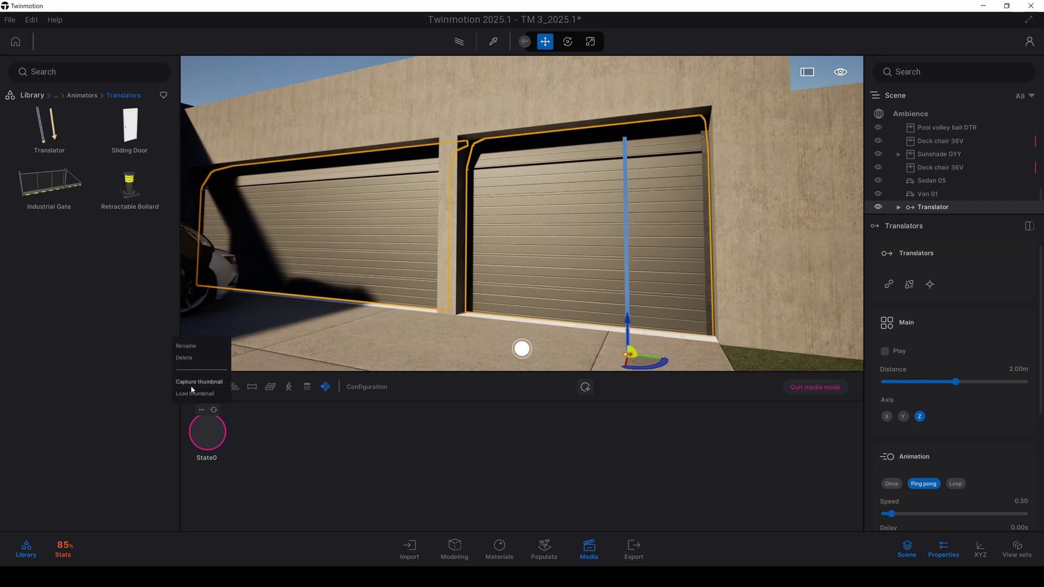
left_click(199, 382)
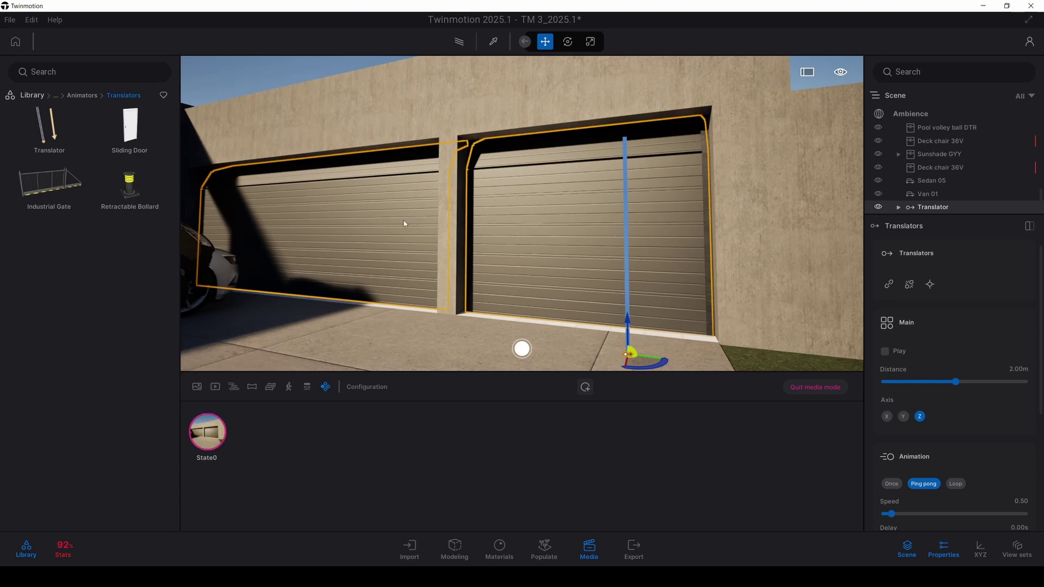
Add State1 with the translator playing Once and capture its thumbnail with the doors open
left_click(885, 352)
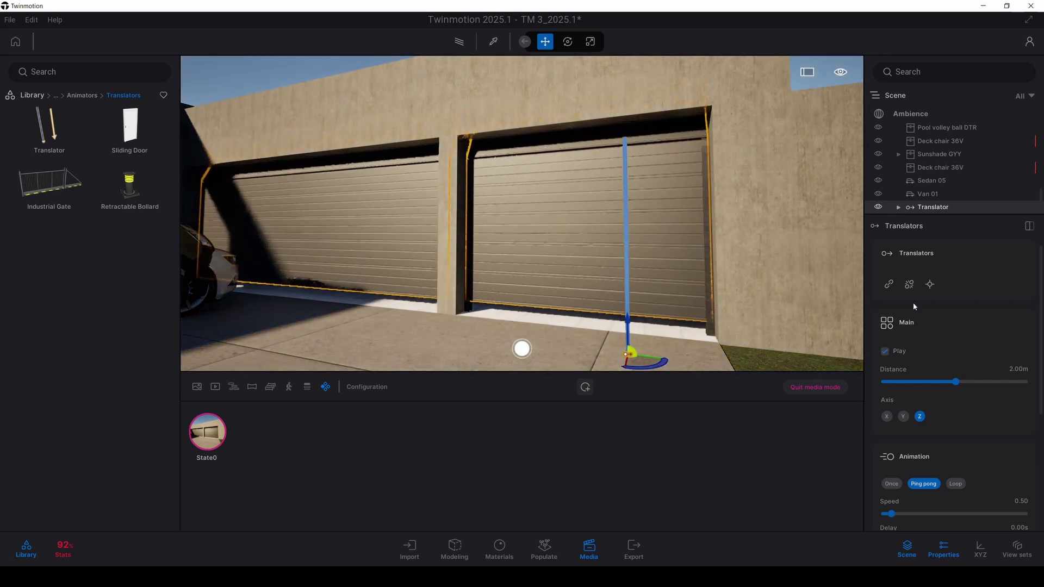
left_click(892, 485)
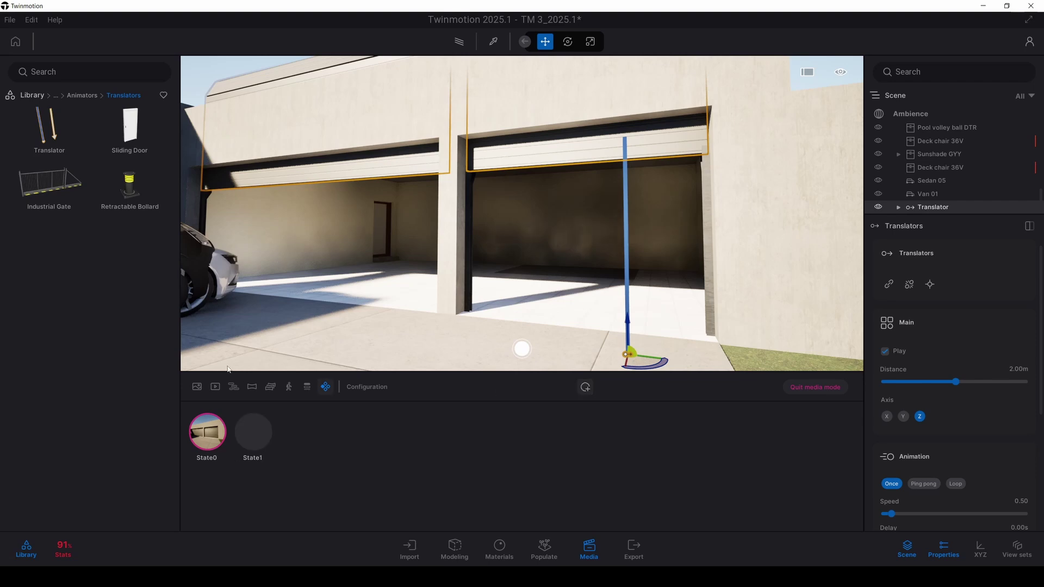
left_click(248, 412)
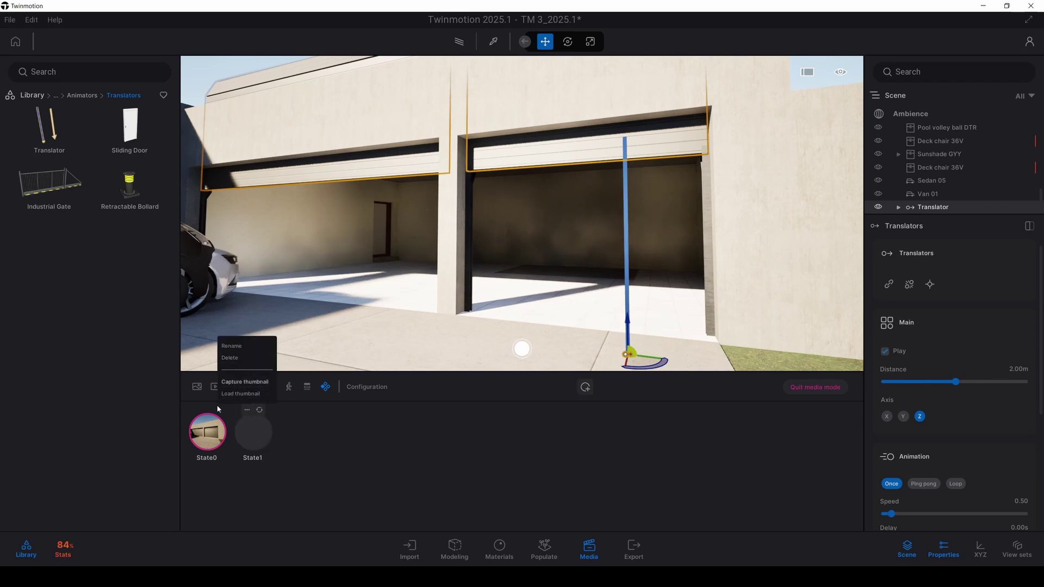
left_click(244, 382)
Switch between State0 and State1 to test the garage doors closing and opening
left_click(205, 439)
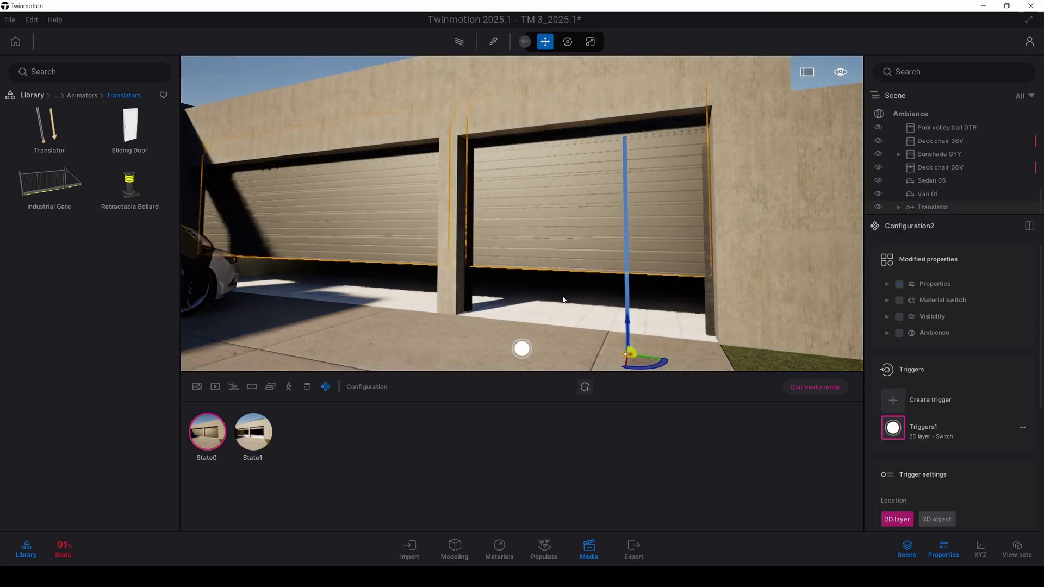
scroll(563, 299, "down", 3)
right_click_drag(562, 300, 522, 300)
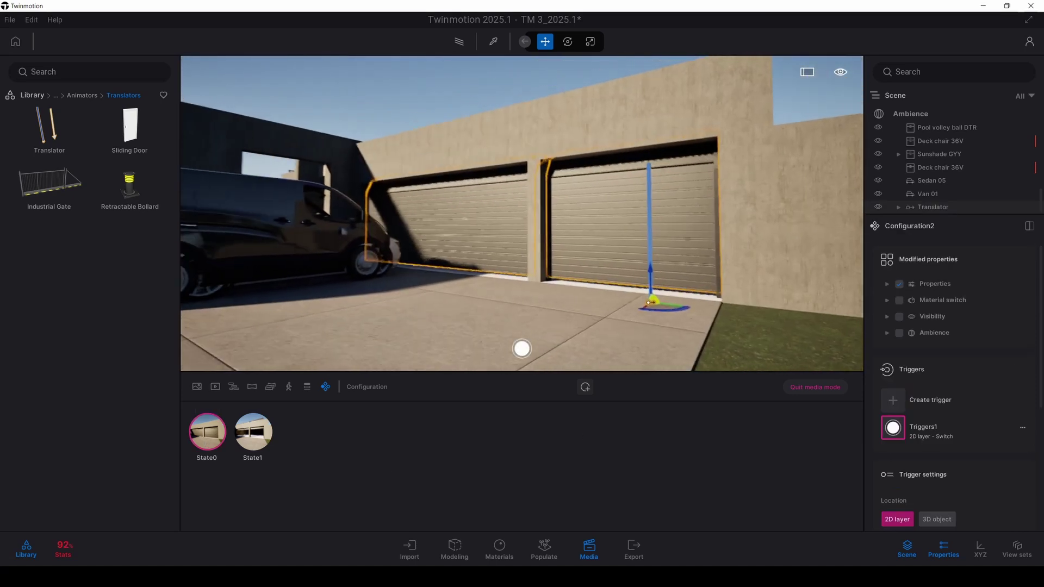
left_click(255, 436)
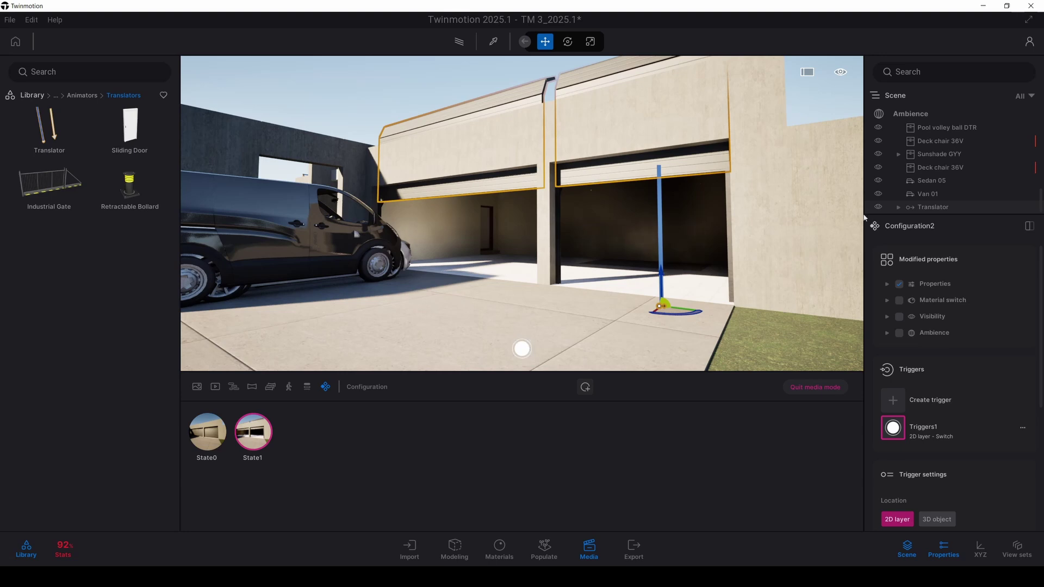
Change the door trigger to a 3D object by the pillar between the garage doors and open the full-screen preview
scroll(935, 408, "down", 3)
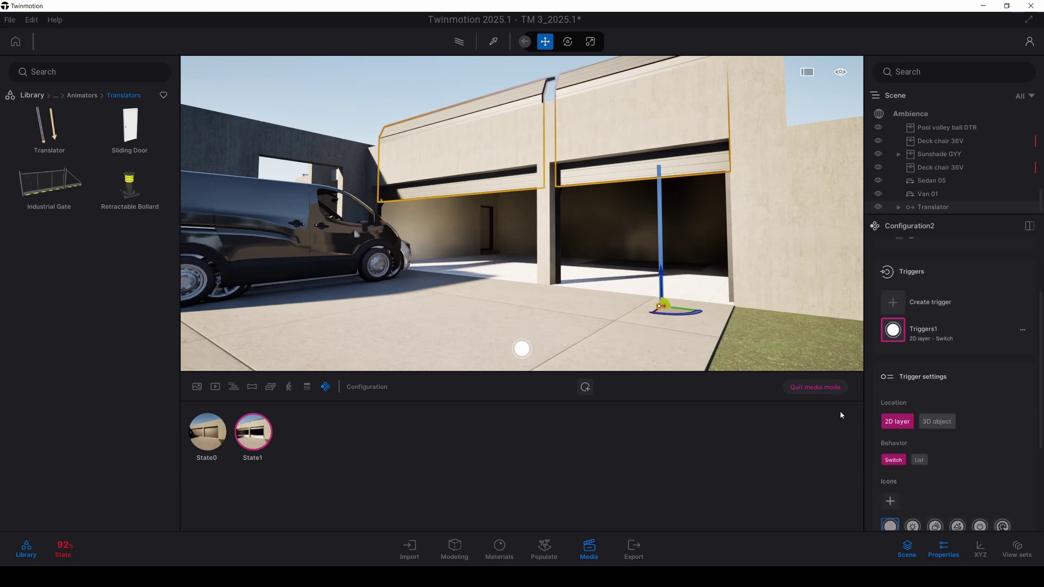
left_click(933, 427)
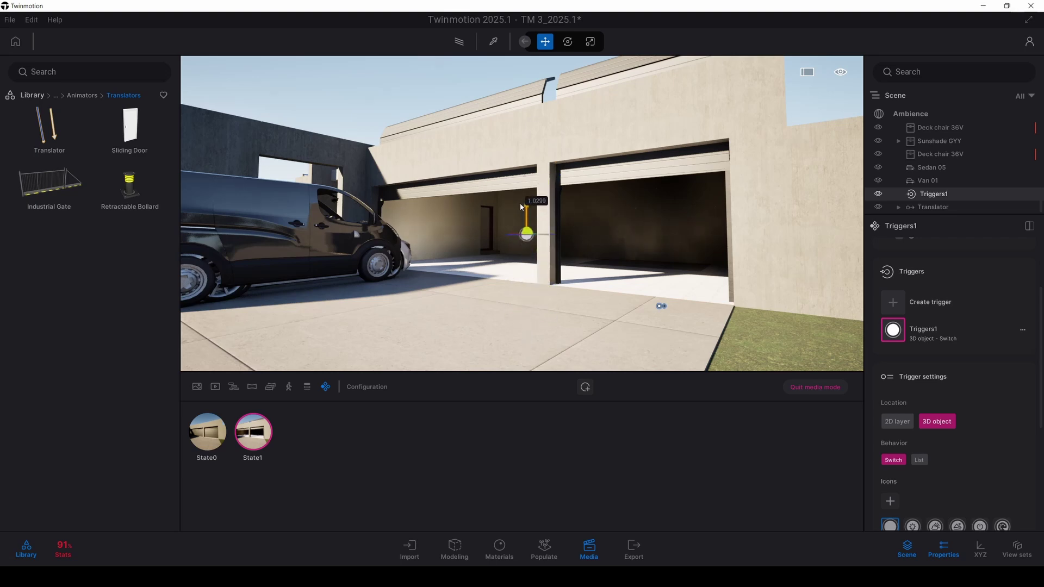
left_click(807, 71)
right_click_drag(534, 199, 924, 27)
Move around the driveway in the preview and operate the garage doors with the white trigger
left_click(1023, 35)
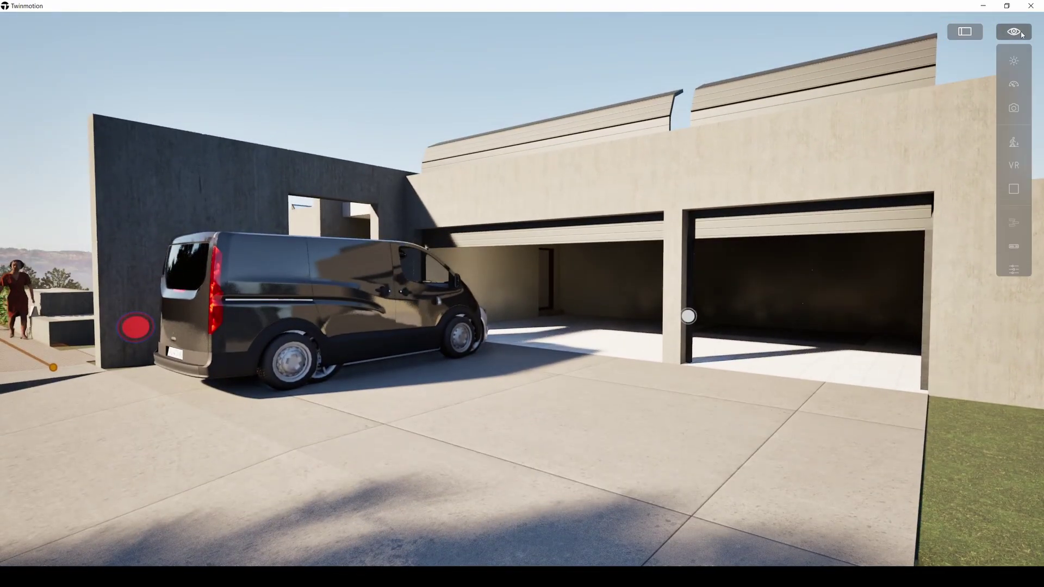
mouse_move(1015, 140)
left_click(940, 139)
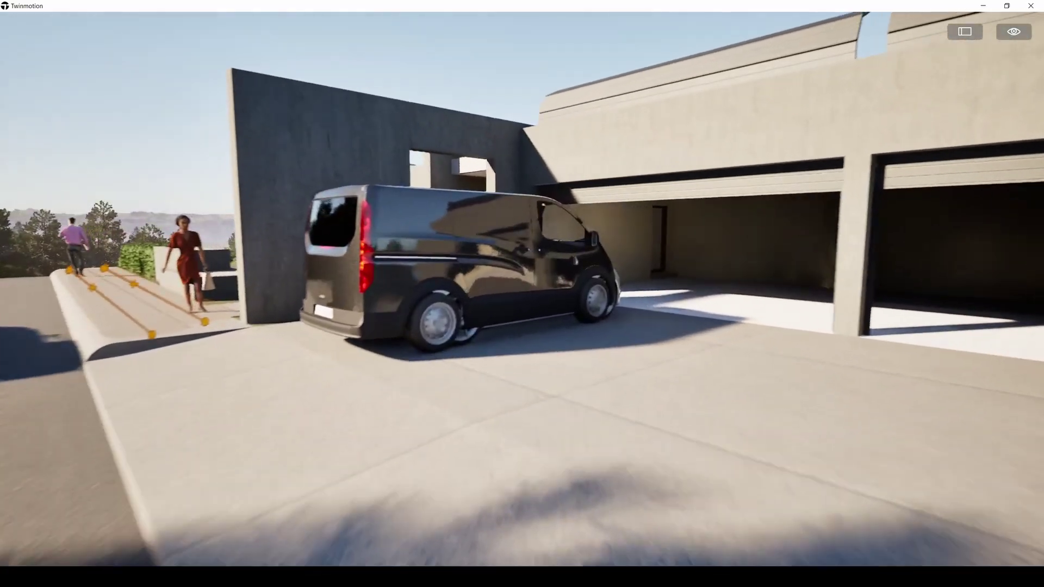
key("w")
right_click_drag(414, 147, 606, 147)
key("s")
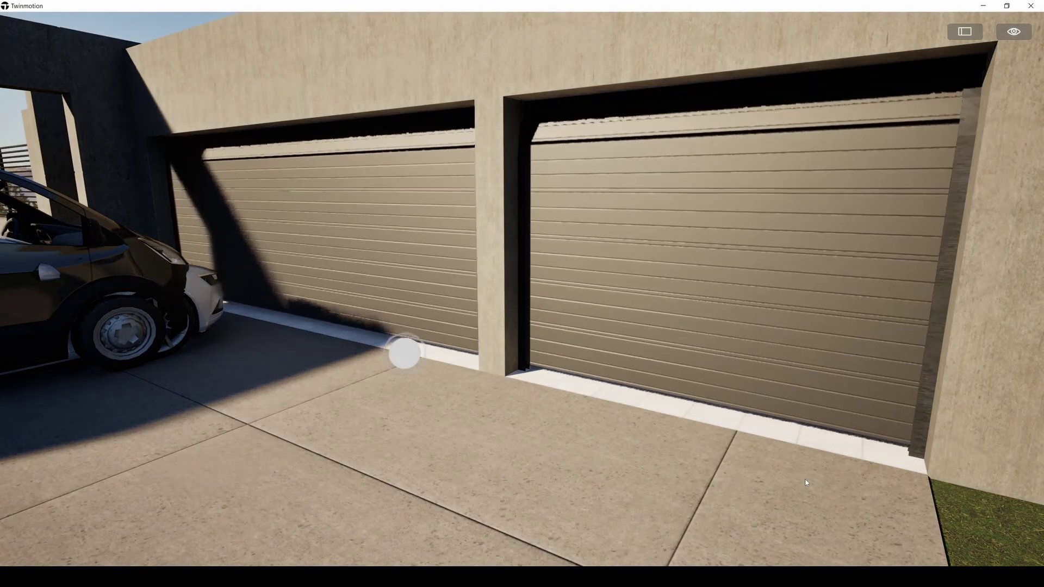
Switch the parked vehicle to the white sedan with the red trigger and move to the entrance wall's blue palette trigger
right_click_drag(805, 488, 546, 340)
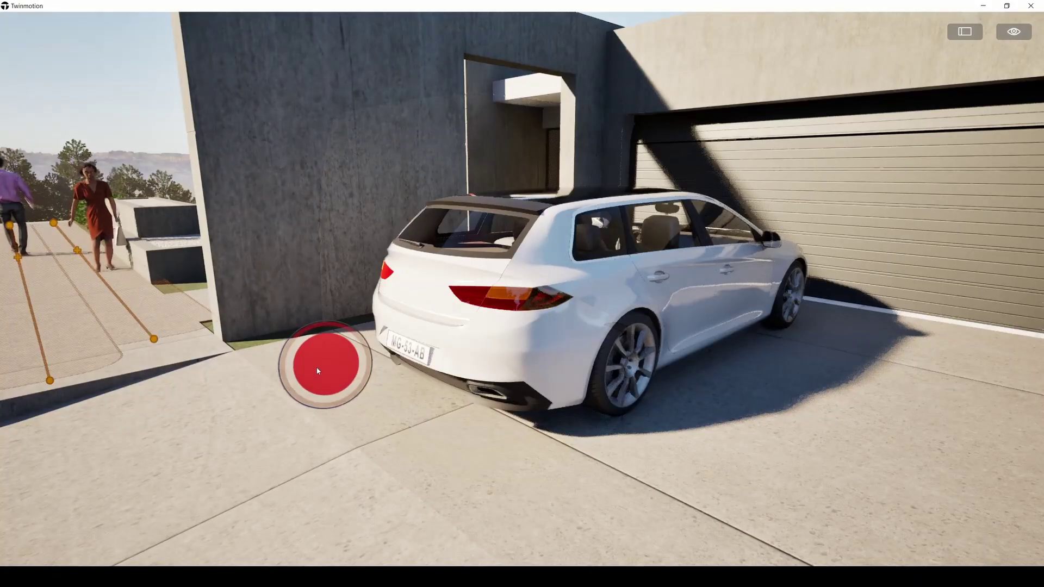
left_click_drag(331, 371, 826, 233)
left_click(837, 231)
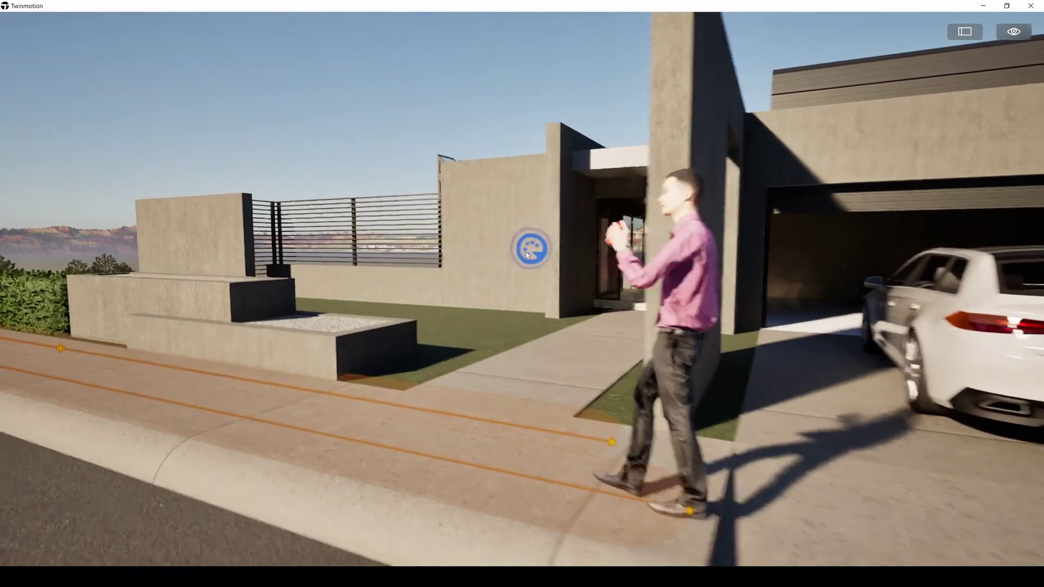
Test the entrance wall's material options with the blue palette trigger, switching to the slatted metal finish and to another material in its list
left_click(528, 250)
left_click(581, 214)
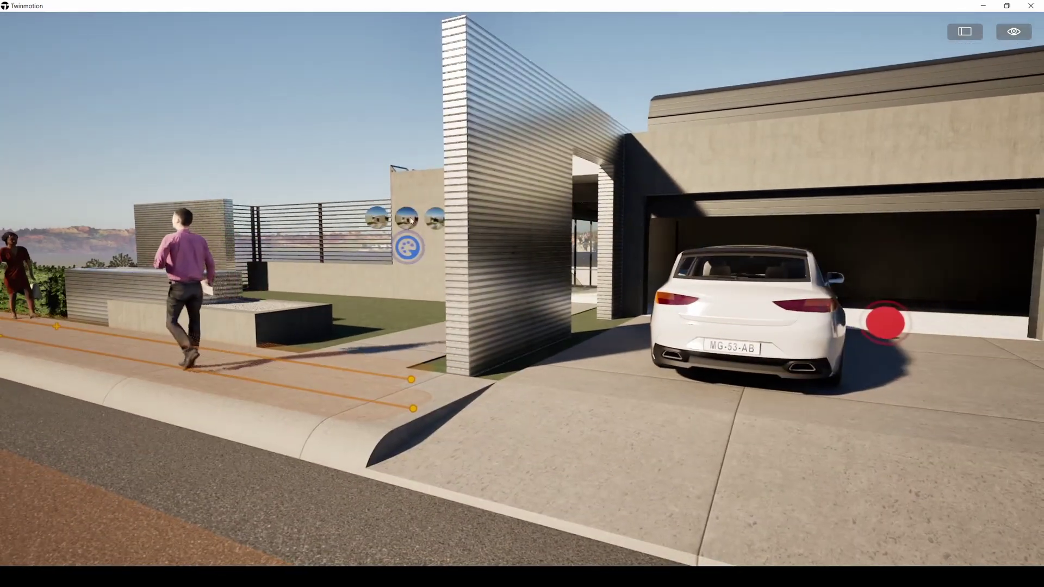
left_click(410, 220)
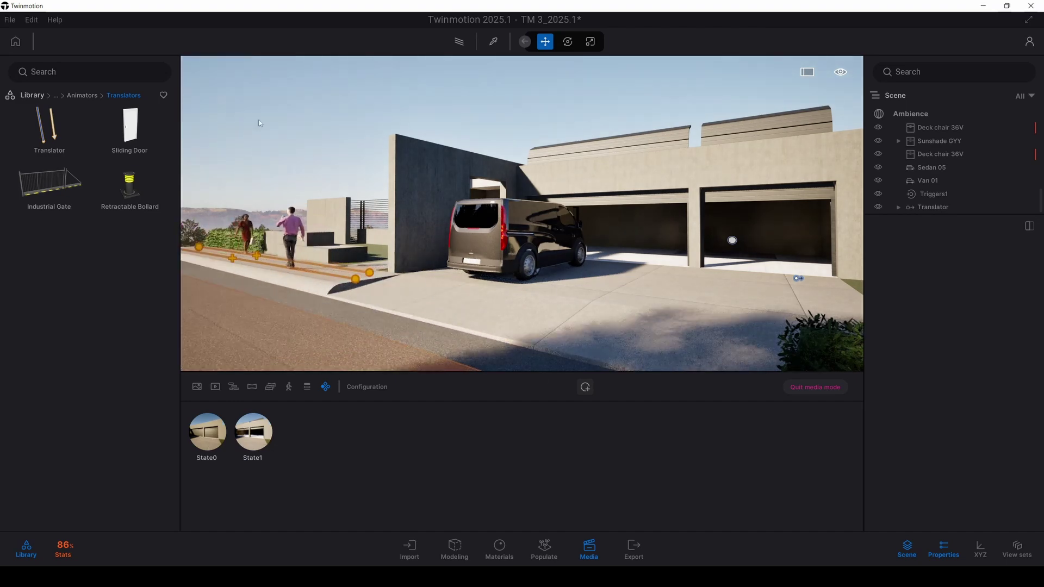
Go back to the configuration list and open Configuration2 to check its states
key("e")
right_click_drag(524, 183, 524, 228)
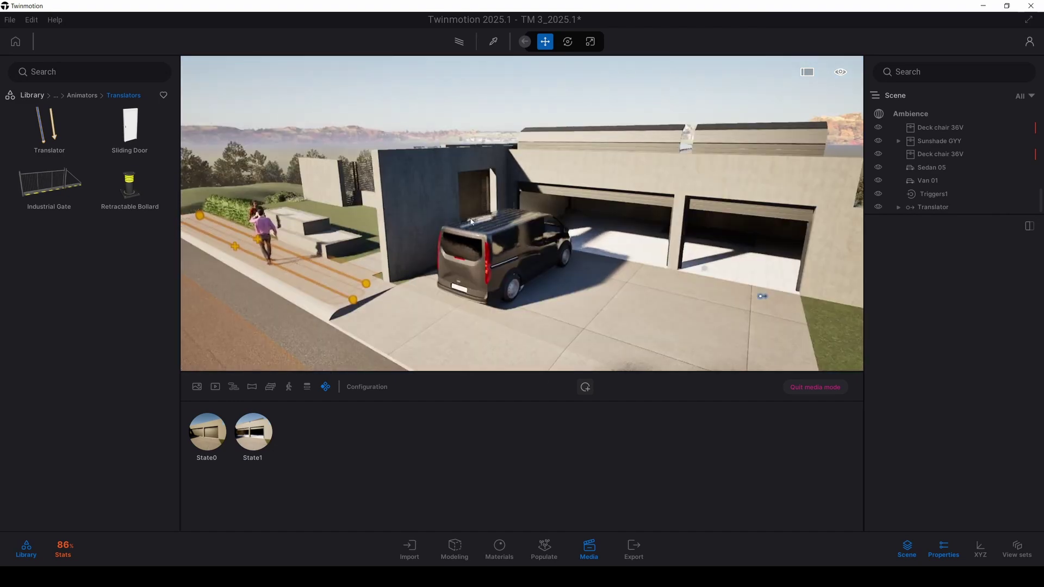
left_click(326, 388)
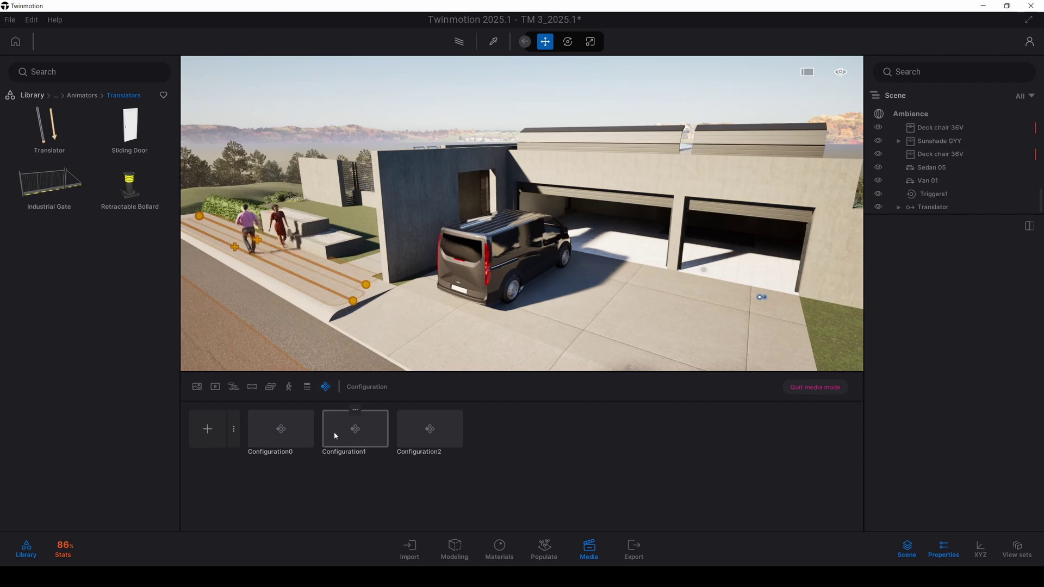
mouse_move(278, 438)
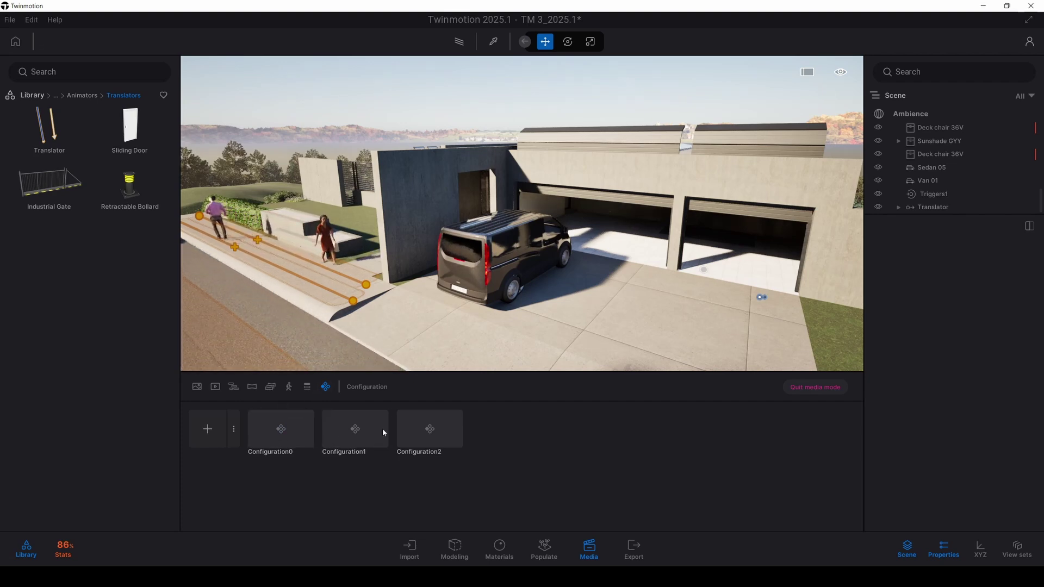
double_click(428, 430)
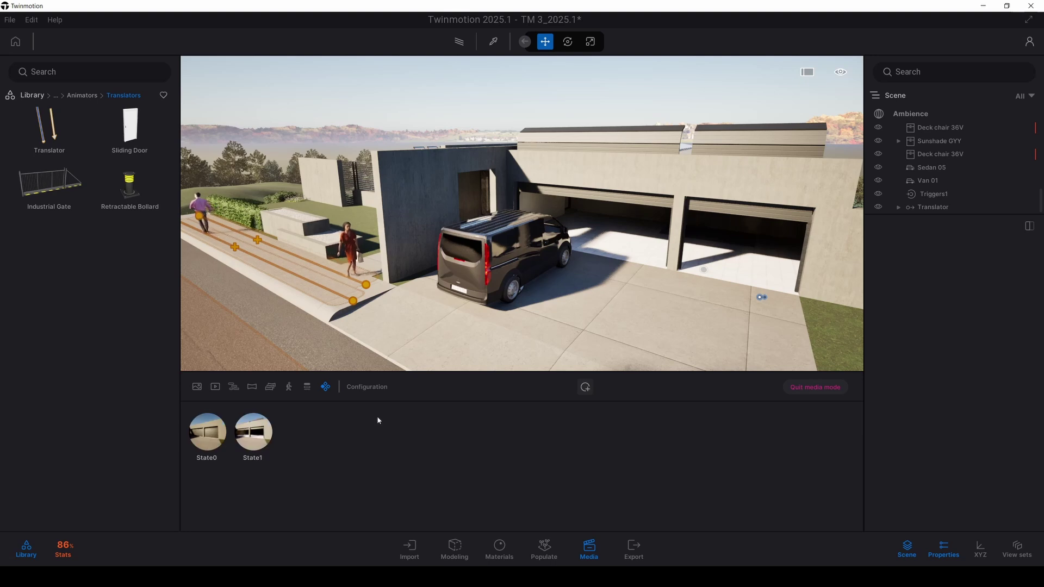
Return to the configuration list and rename Configuration2 as "garage door"
left_click(327, 389)
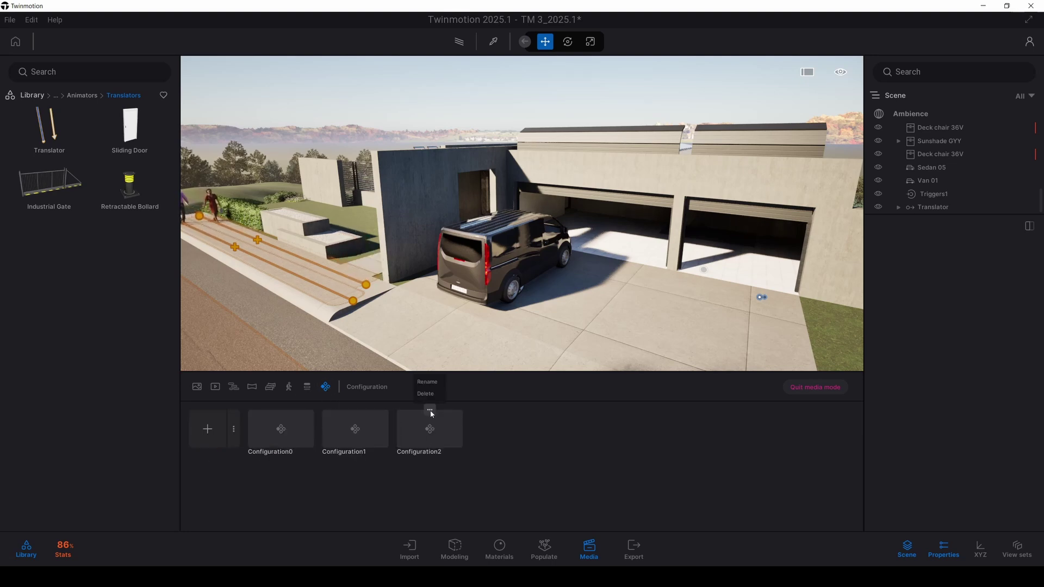
type("g")
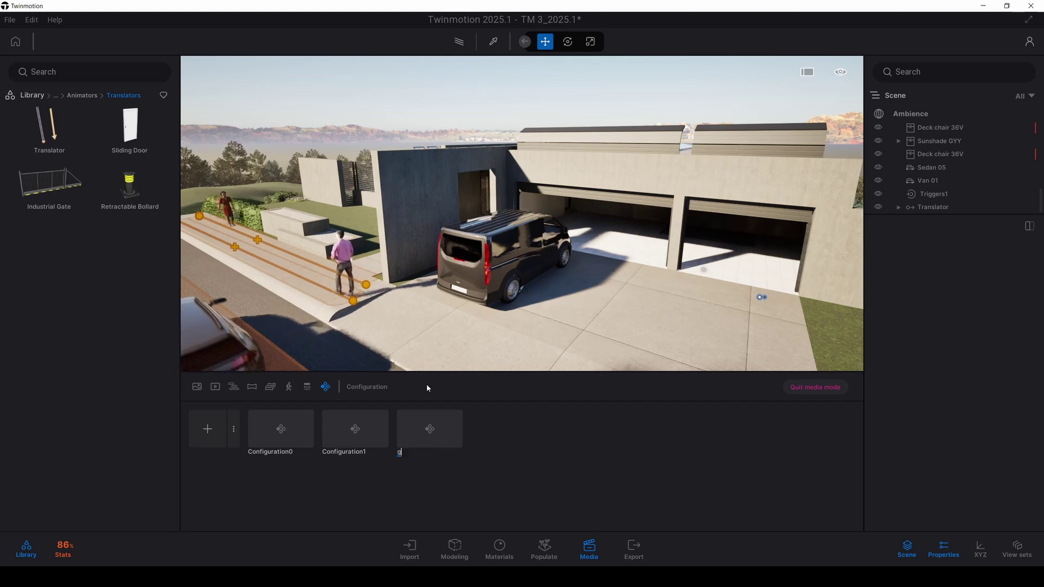
type("arage door")
key("Return")
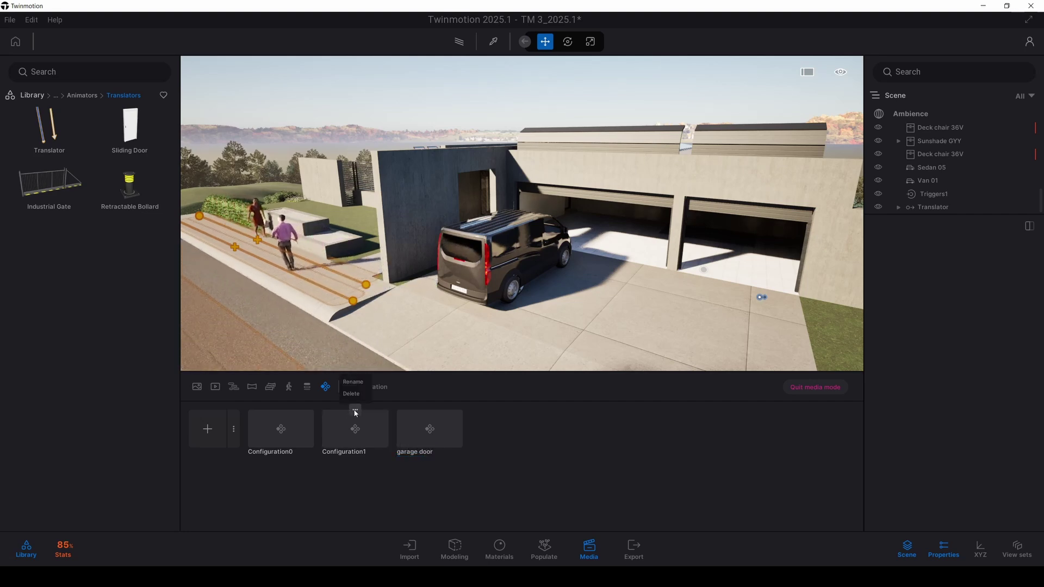
Rename Configuration1 as "car model option"
type("car")
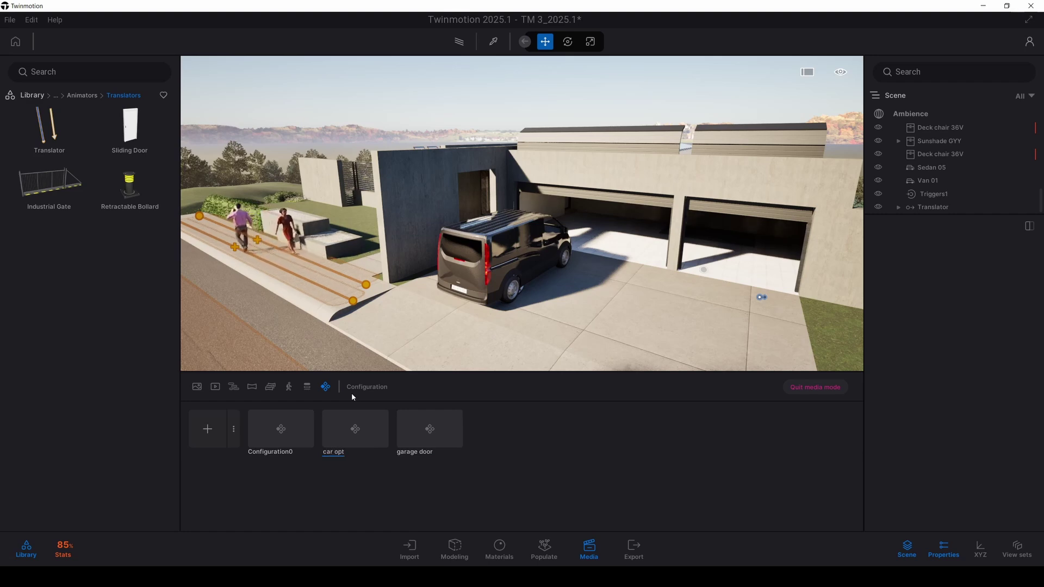
type(" opt")
key("BackSpace")
key("BackSpace")
key("BackSpace")
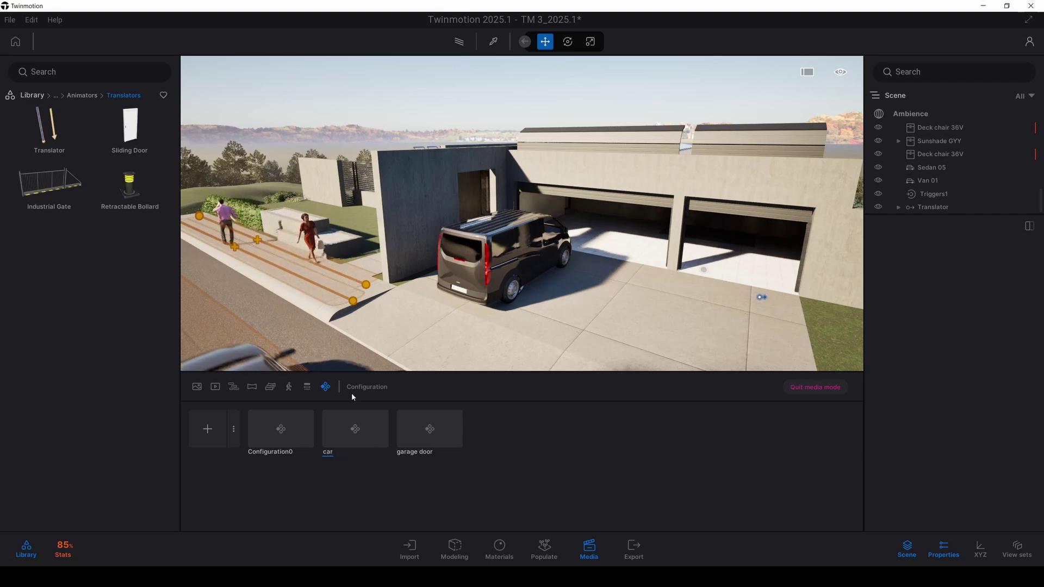
type("model option")
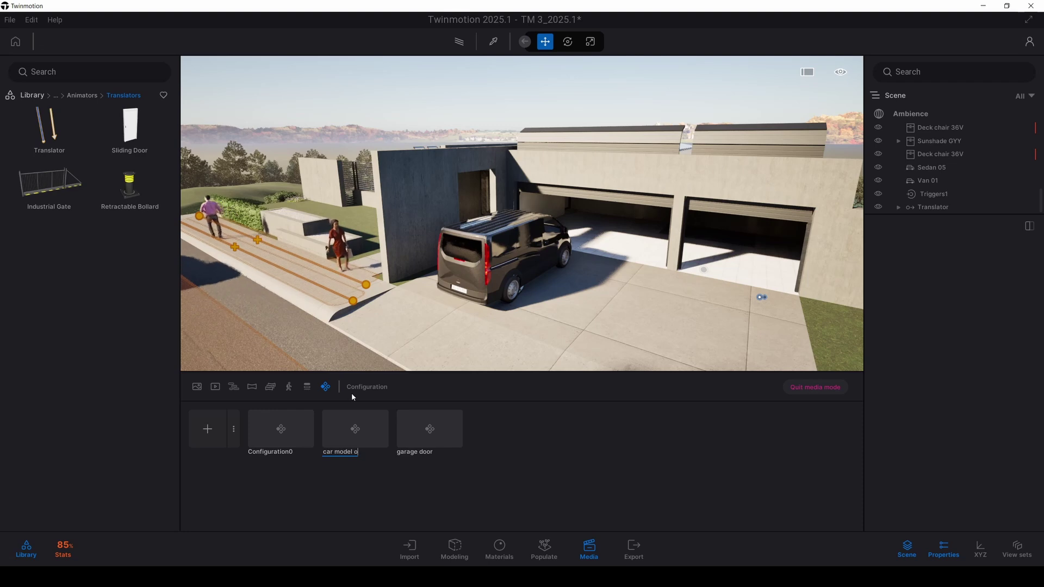
key("Return")
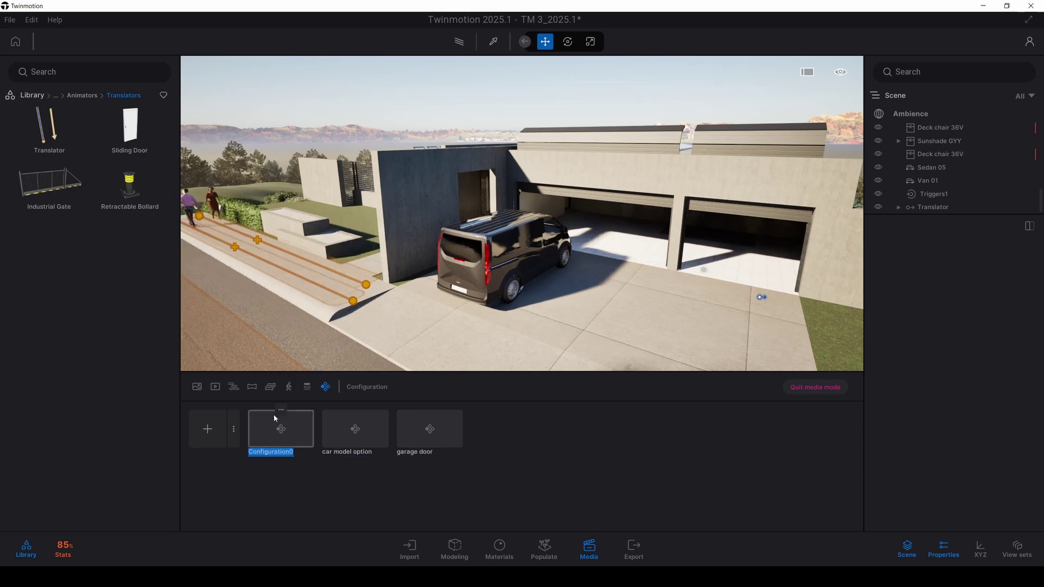
Rename Configuration0 as "wall material type"
type("wall colo")
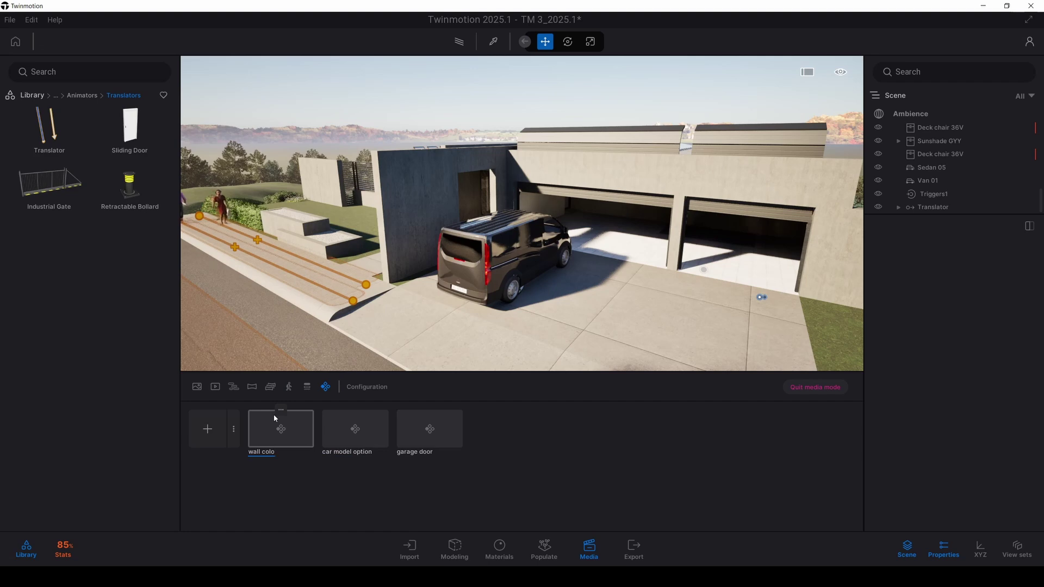
key("BackSpace")
key("BackSpace")
key("BackSpace")
key("BackSpace")
type("materia")
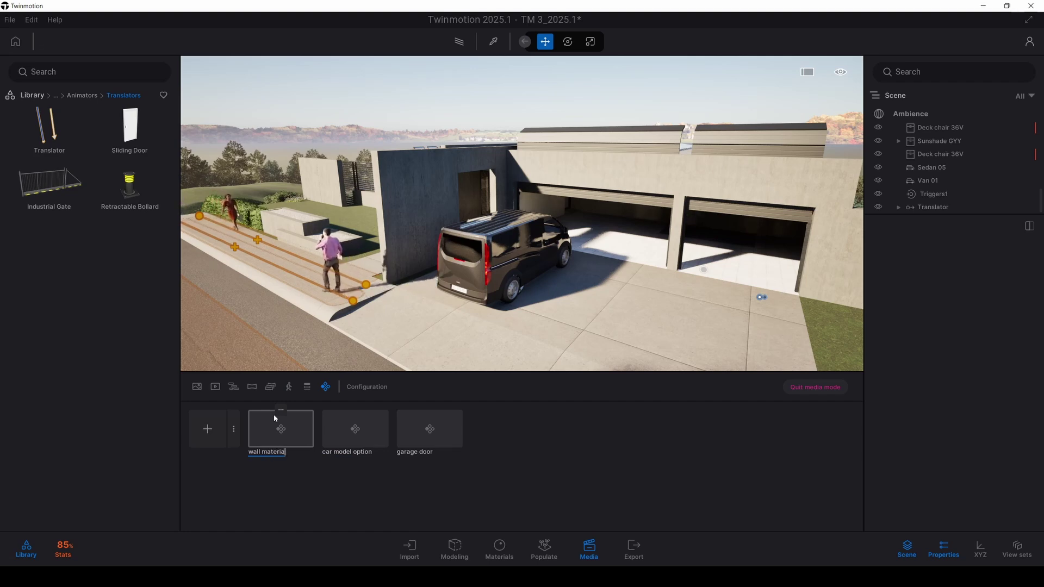
type("l type")
key("Return")
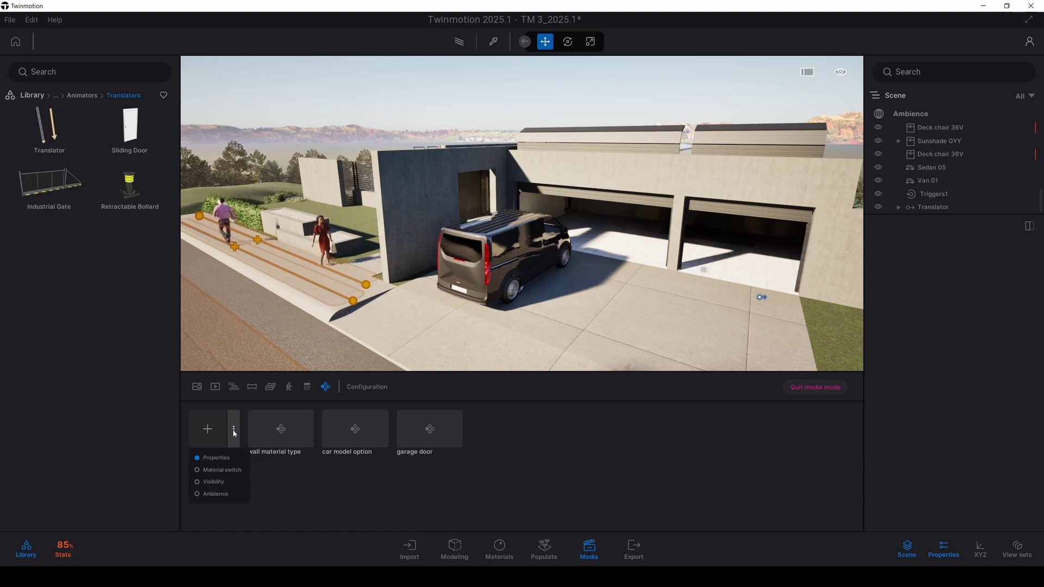
Set the type for new configurations to Ambience and create a fourth configuration
left_click(214, 496)
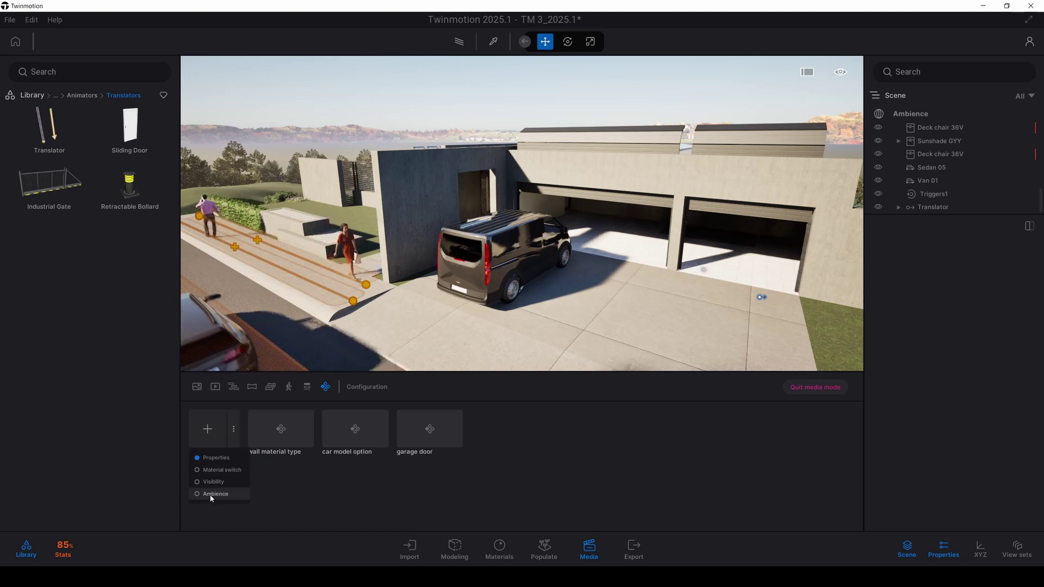
left_click(137, 432)
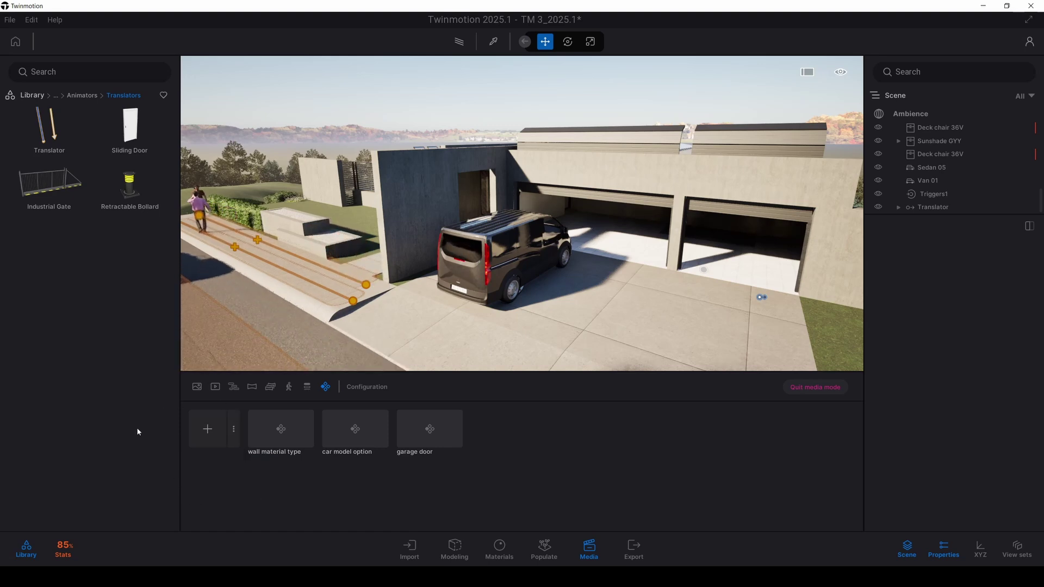
left_click(207, 429)
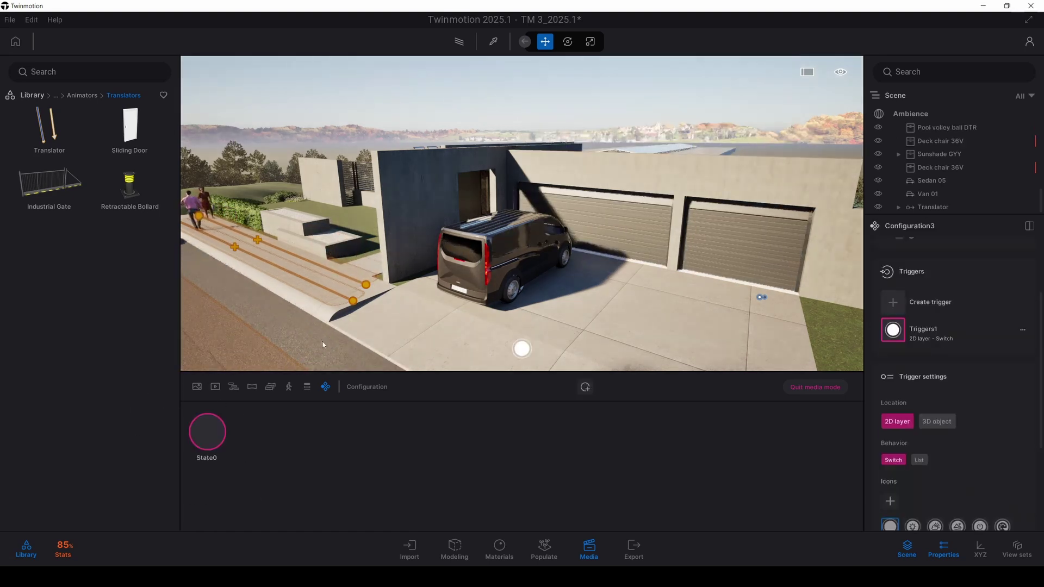
Return to the configuration list and rename Configuration3 as "ambiance"
left_click(325, 387)
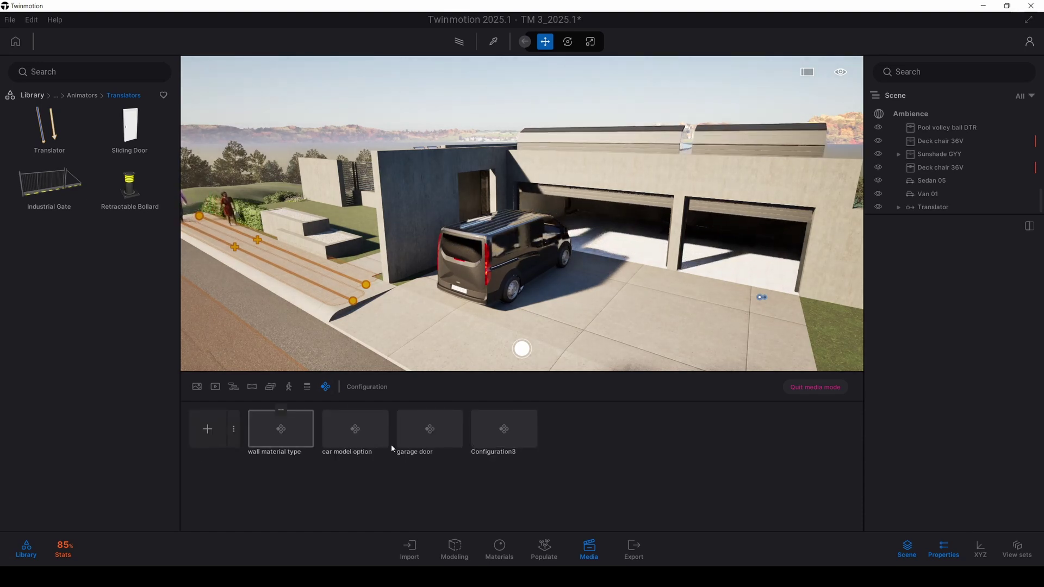
left_click(488, 426)
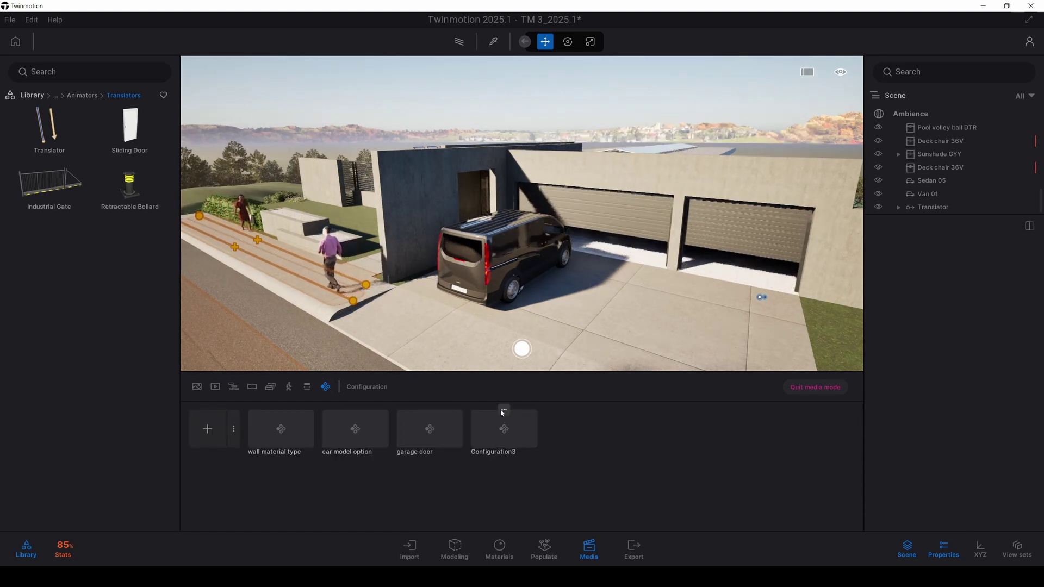
left_click(503, 411)
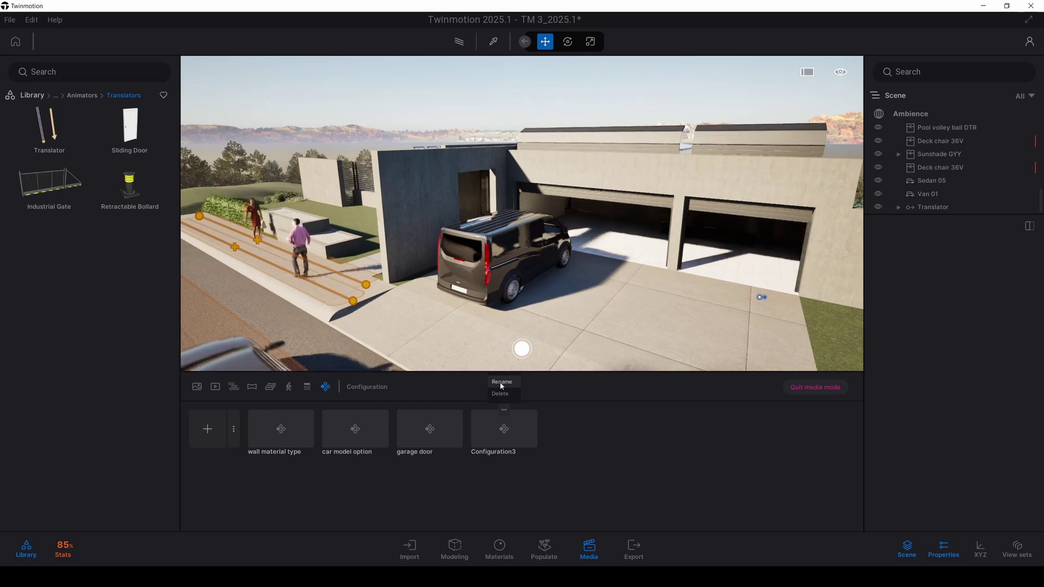
left_click(501, 383)
type("amb")
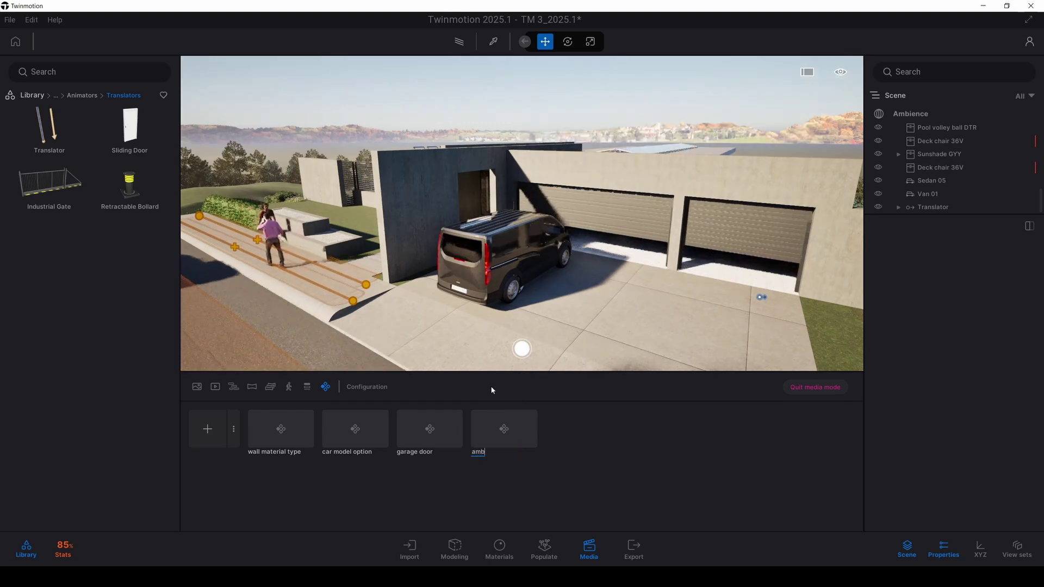
type("iance")
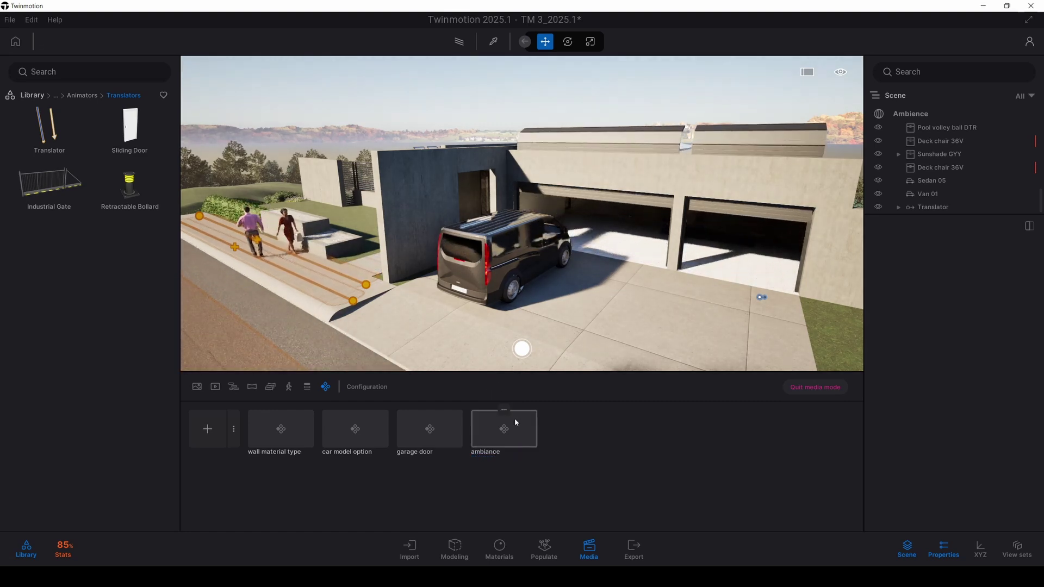
Open the ambiance configuration and refresh State0 from the current driveway view
left_click(514, 422)
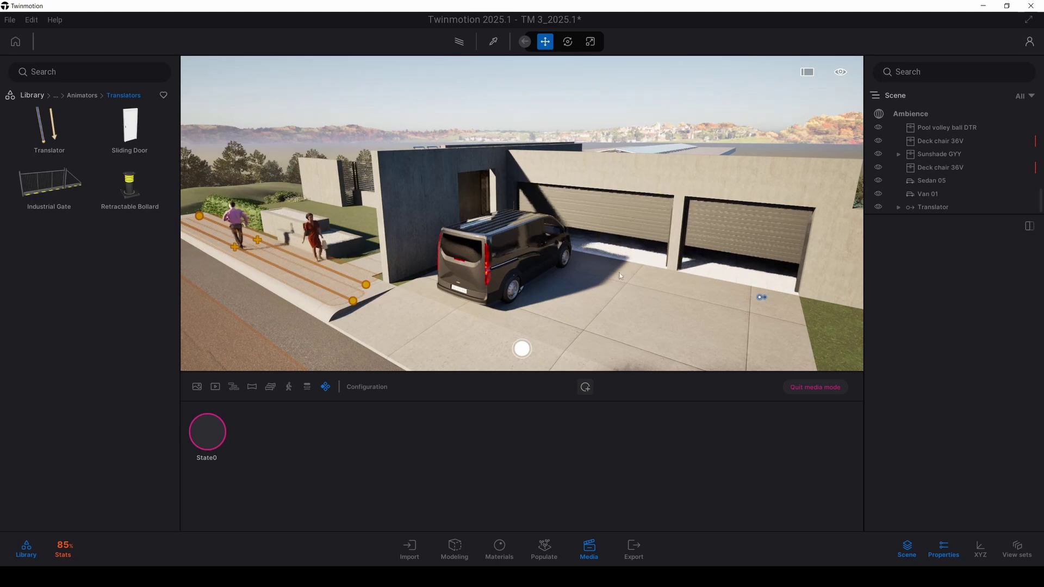
middle_click_drag(619, 277, 609, 201, "shift")
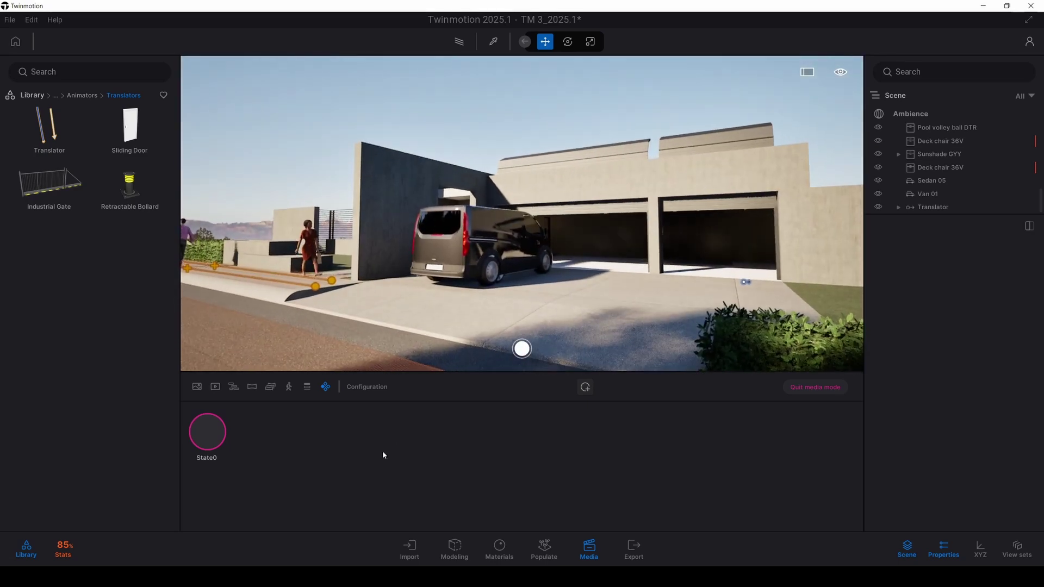
mouse_move(198, 422)
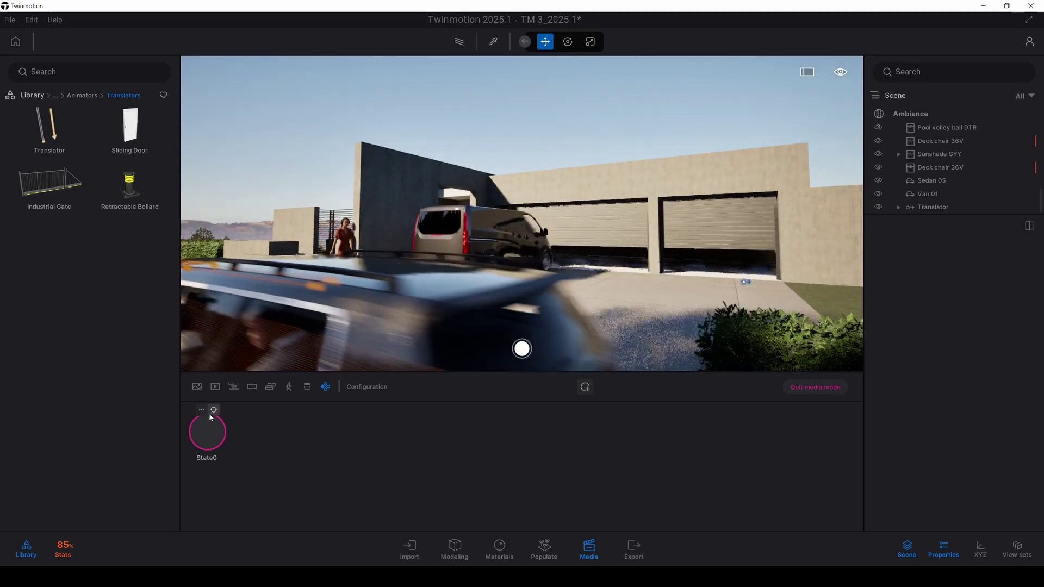
left_click(201, 409)
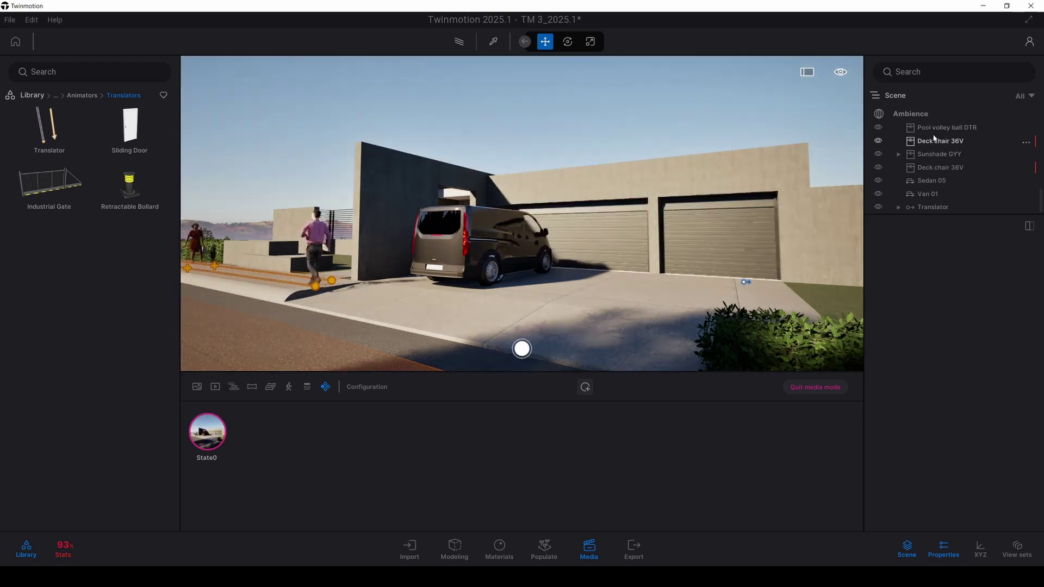
Give the ambiance configuration's 2D layer trigger the landscape picture icon
left_click(216, 429)
scroll(922, 444, "down", 1)
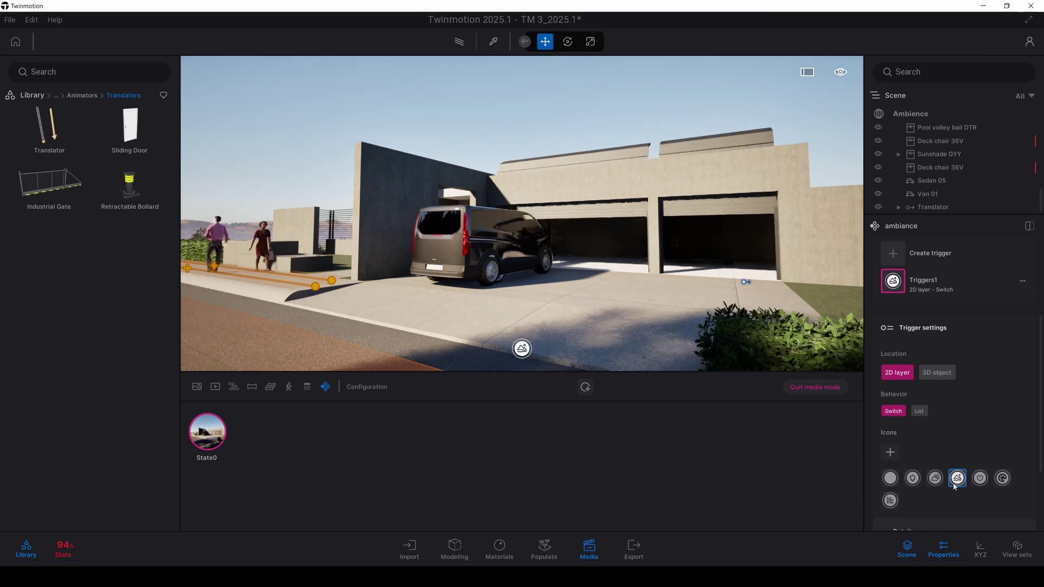
left_click(935, 478)
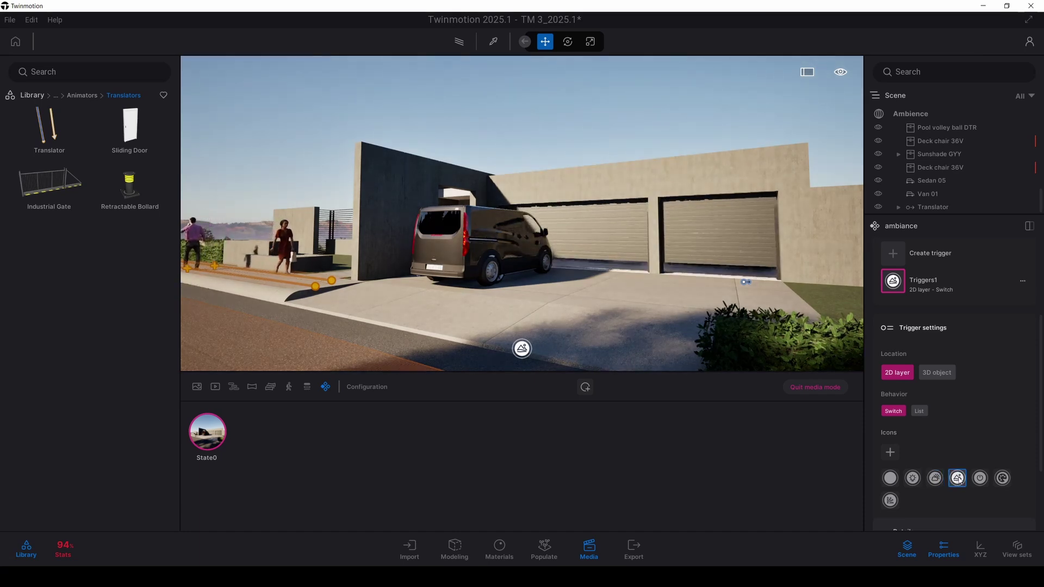
Apply the Rainy day environment preset to the scene's Ambience
key("s")
right_click_drag(549, 184, 561, 181)
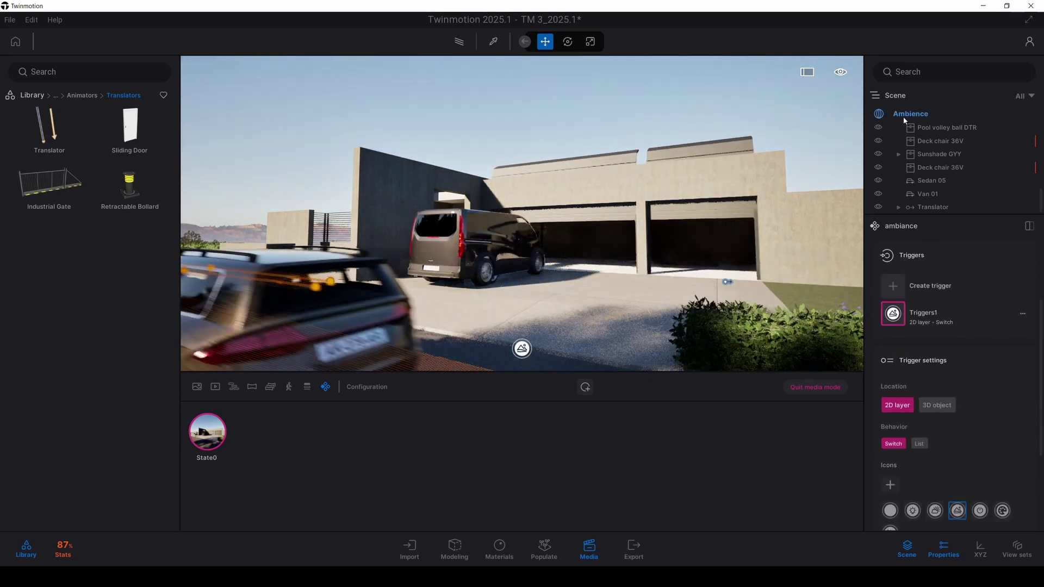
left_click(904, 114)
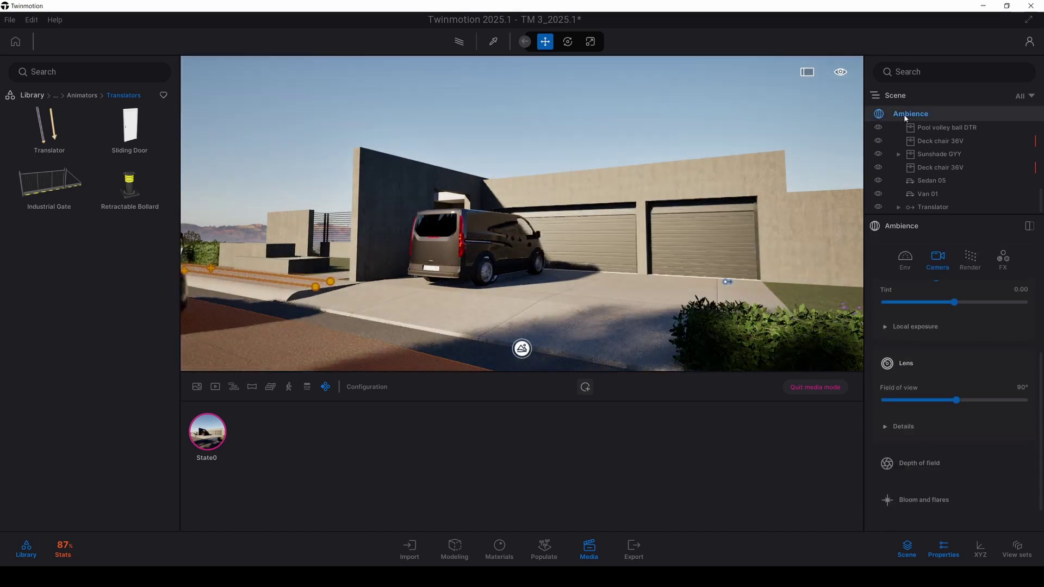
left_click(904, 260)
scroll(932, 351, "up", 3)
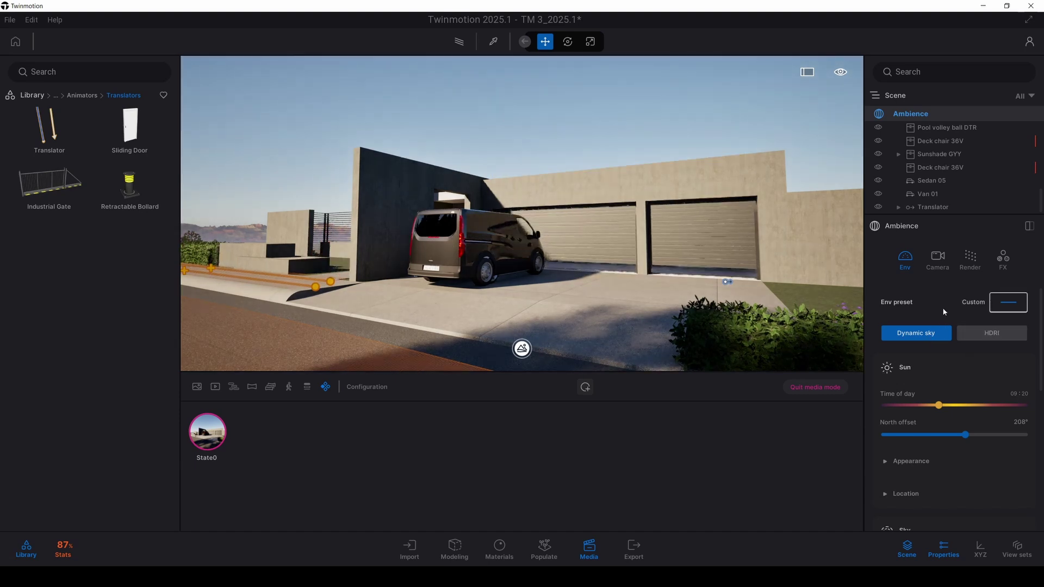
left_click(996, 307)
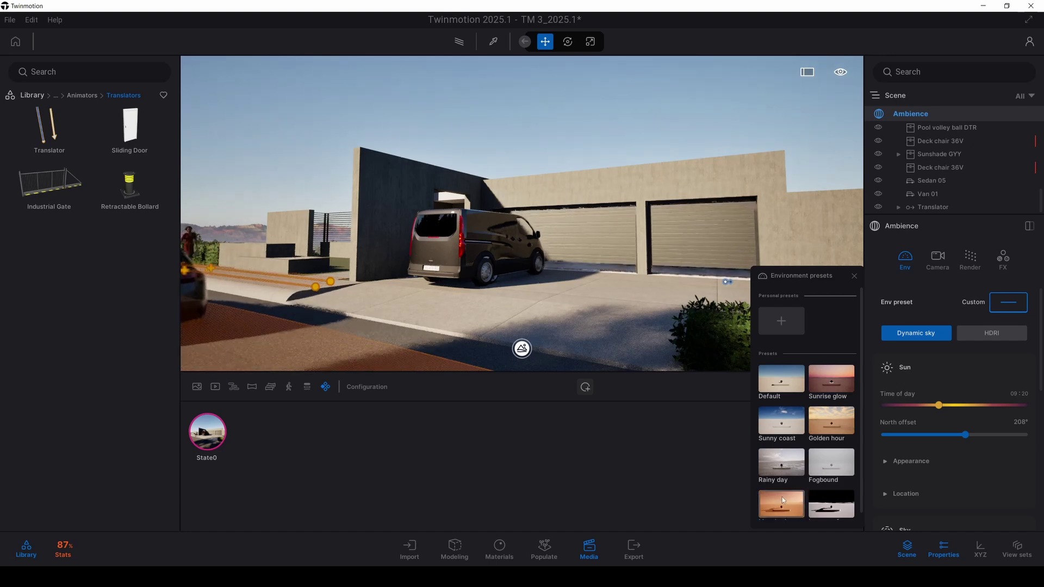
left_click(801, 471)
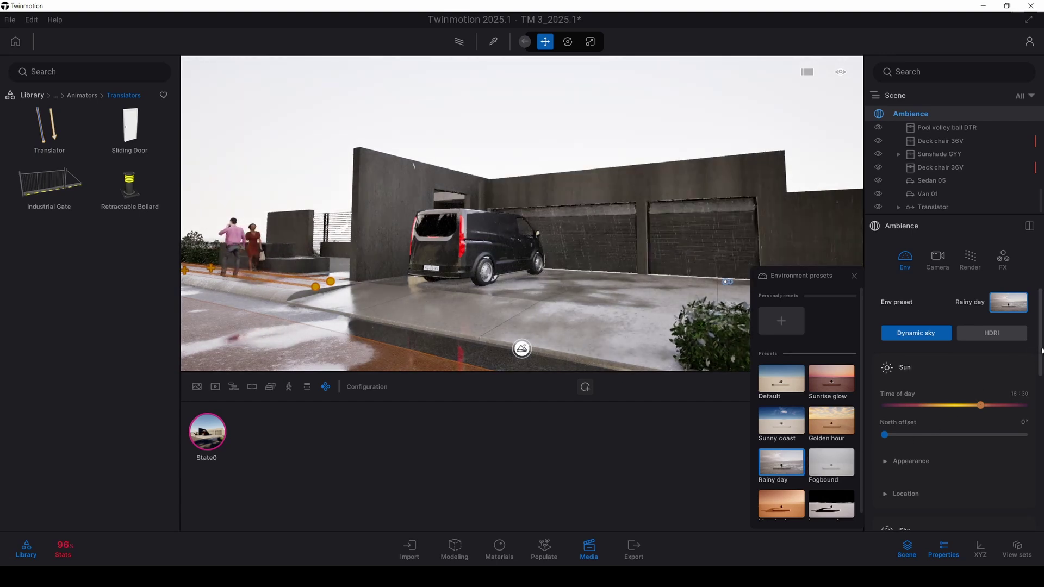
Examine the Ambience environment settings, including the Appearance and Distribution options of the volumetric clouds
scroll(1033, 424, "down", 5)
scroll(1034, 424, "down", 5)
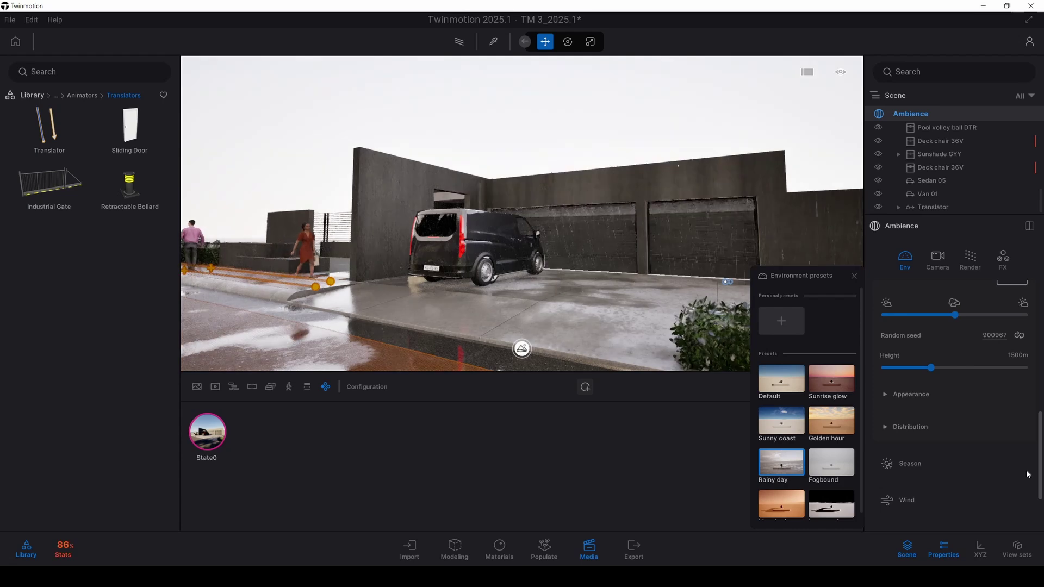
scroll(1027, 457, "up", 2)
scroll(1028, 447, "up", 1)
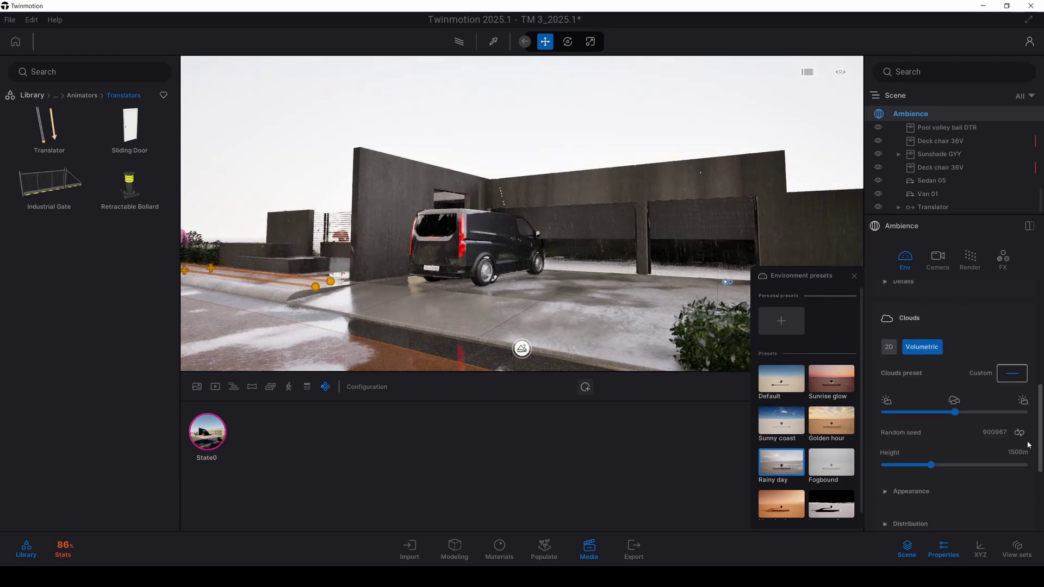
scroll(1028, 445, "up", 3)
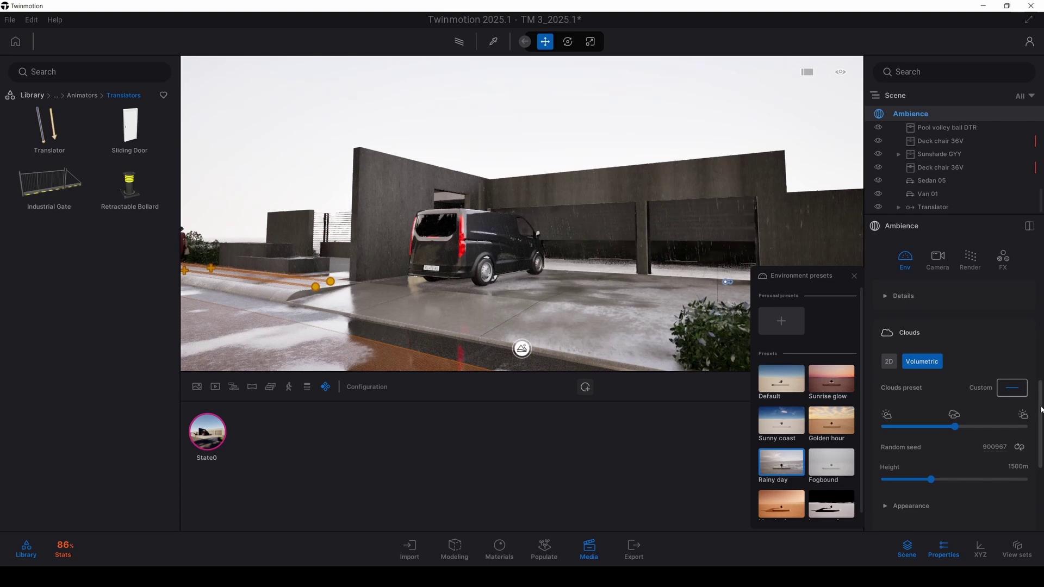
scroll(1040, 409, "down", 5)
left_click(928, 412)
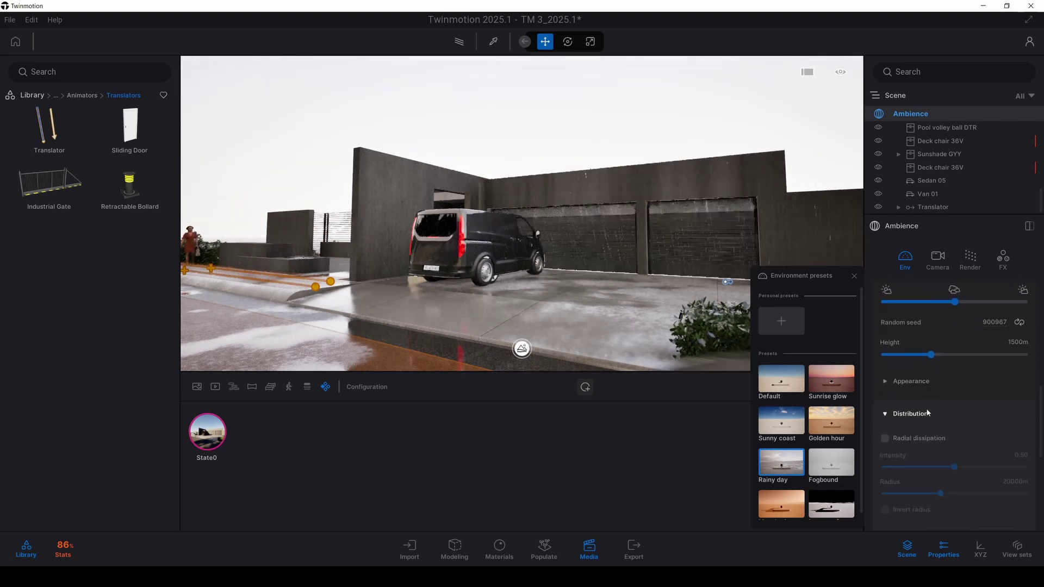
left_click(914, 382)
scroll(914, 387, "down", 3)
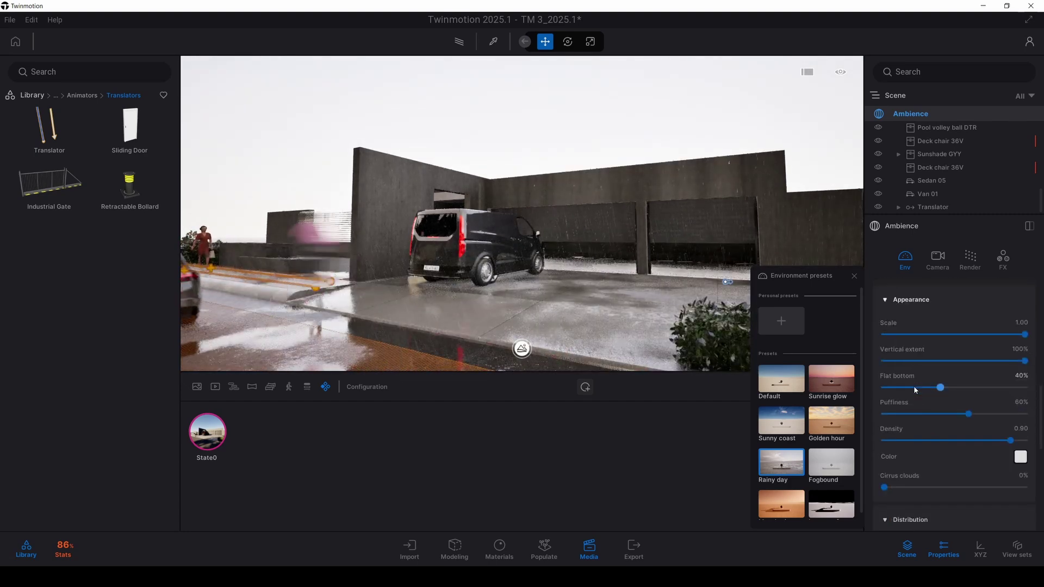
left_click(885, 301)
left_click_drag(1039, 425, 1038, 481)
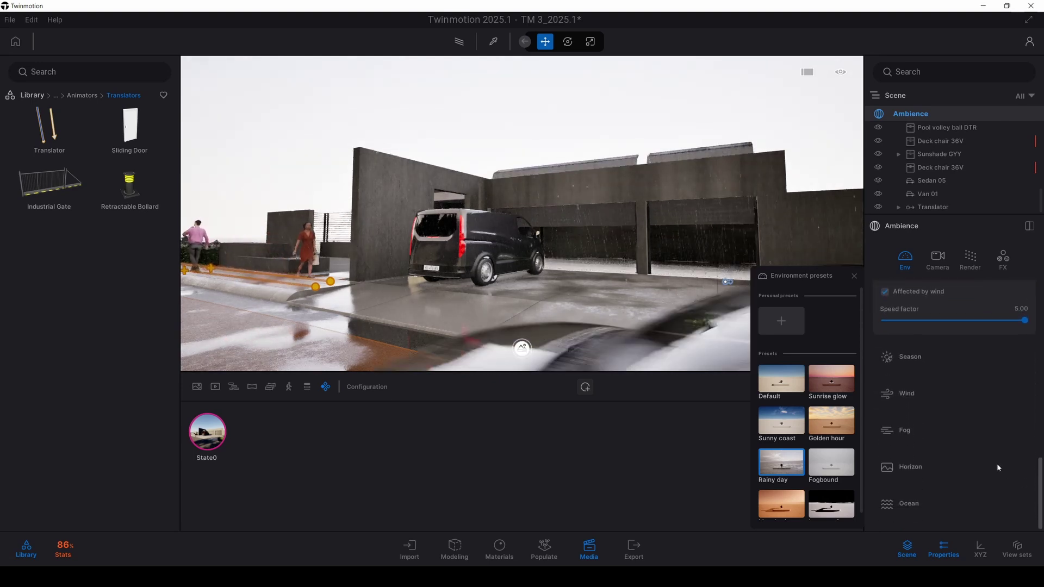
Shift the Season setting to slightly before midsummer and turn off Precipitation in the season details
left_click(913, 357)
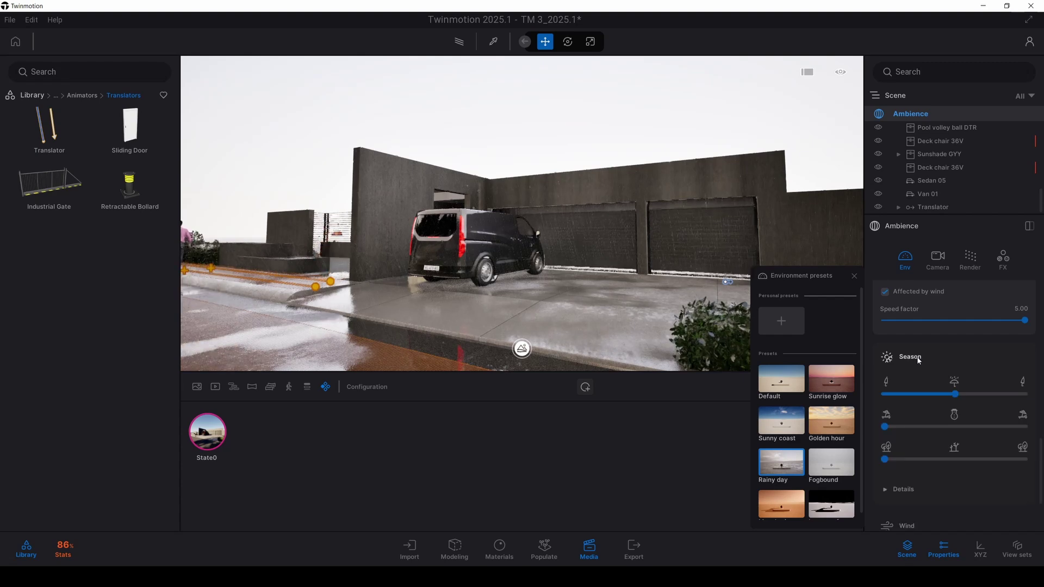
mouse_move(953, 394)
left_mouse_down()
mouse_move(927, 396)
mouse_move(948, 394)
left_mouse_up()
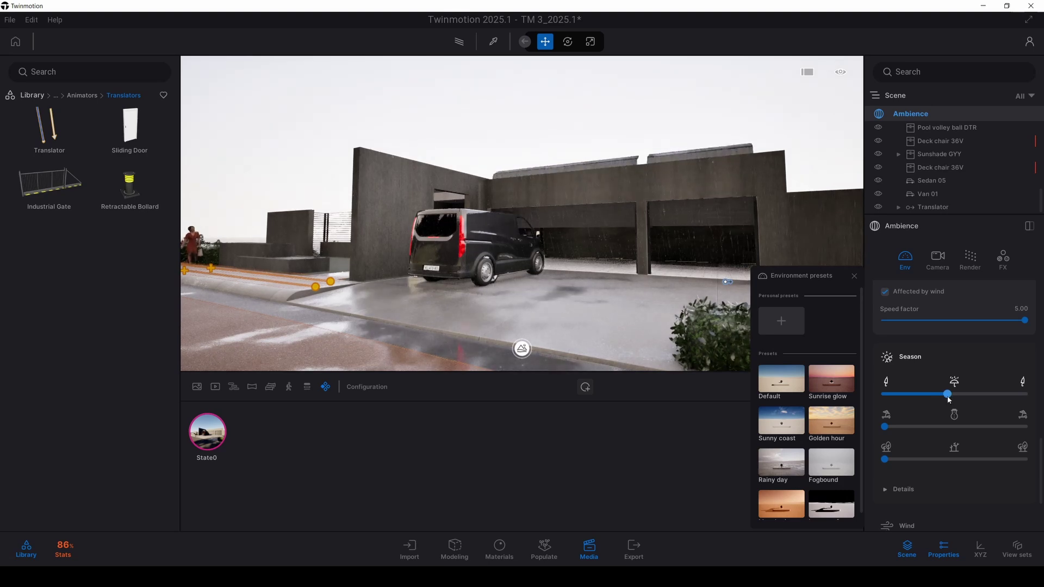
left_click(891, 489)
scroll(911, 468, "down", 2)
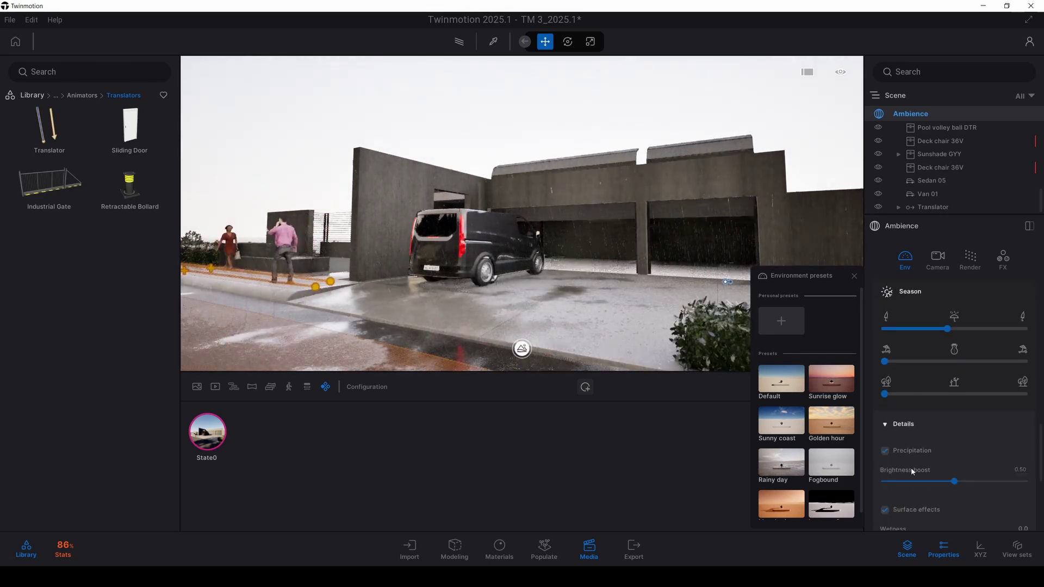
left_click(893, 452)
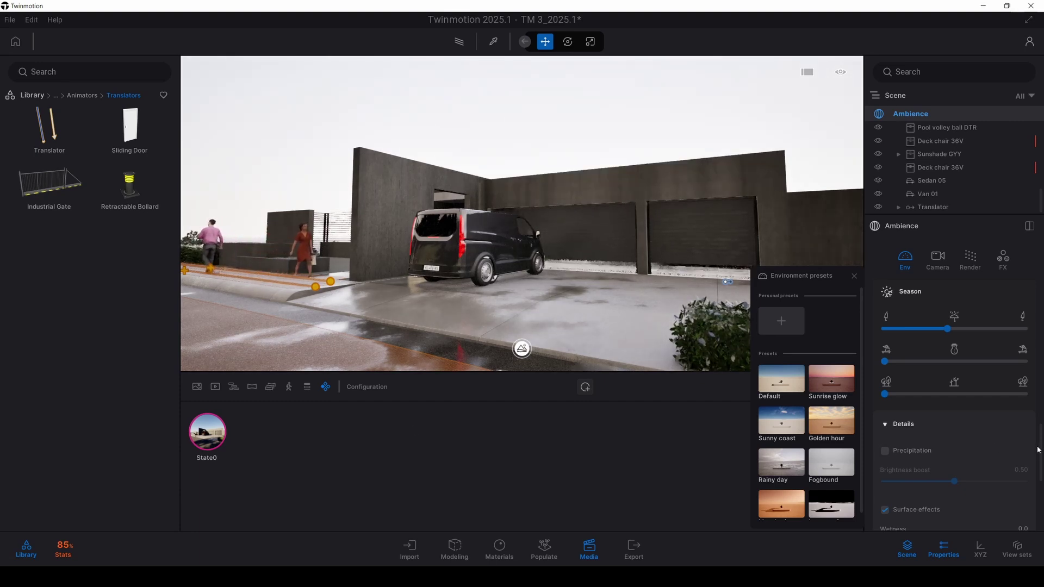
Set the Ambience camera's Exposure to -0.26 and its Local exposure to 0.53 Highlights and 0.55 Shadows
left_click_drag(1041, 443, 1040, 291)
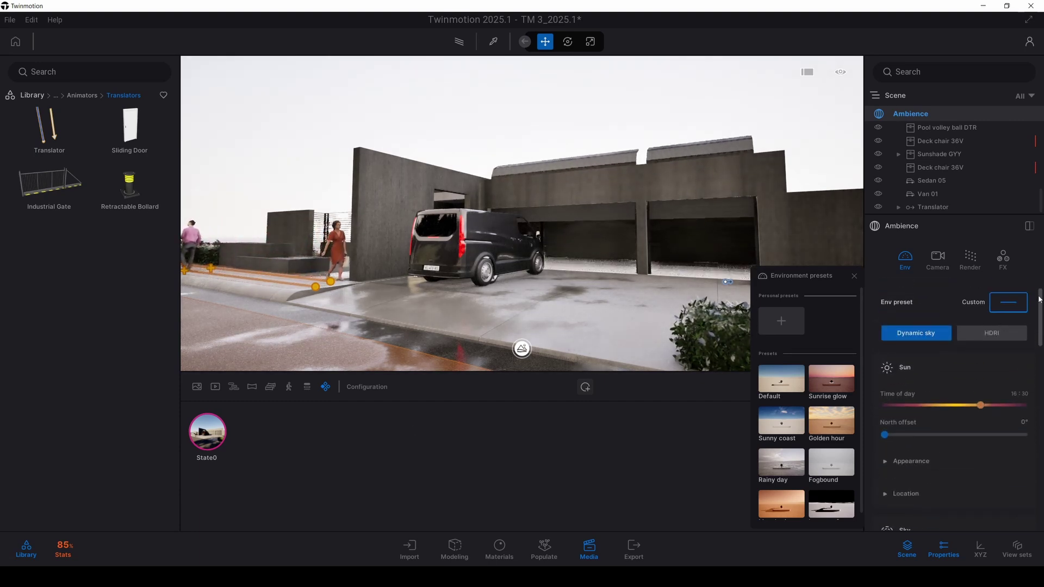
left_click(940, 258)
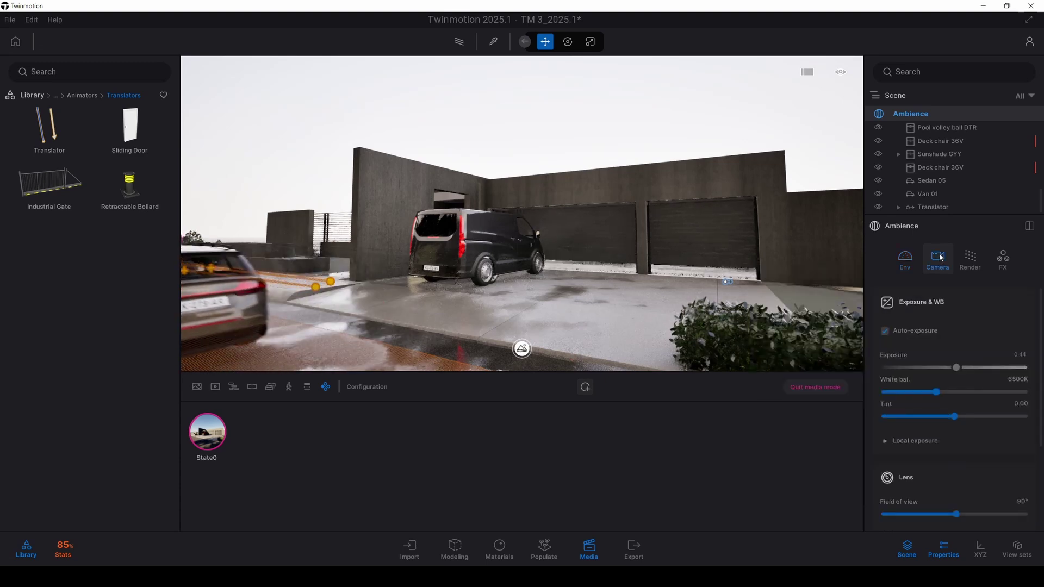
left_click(916, 449)
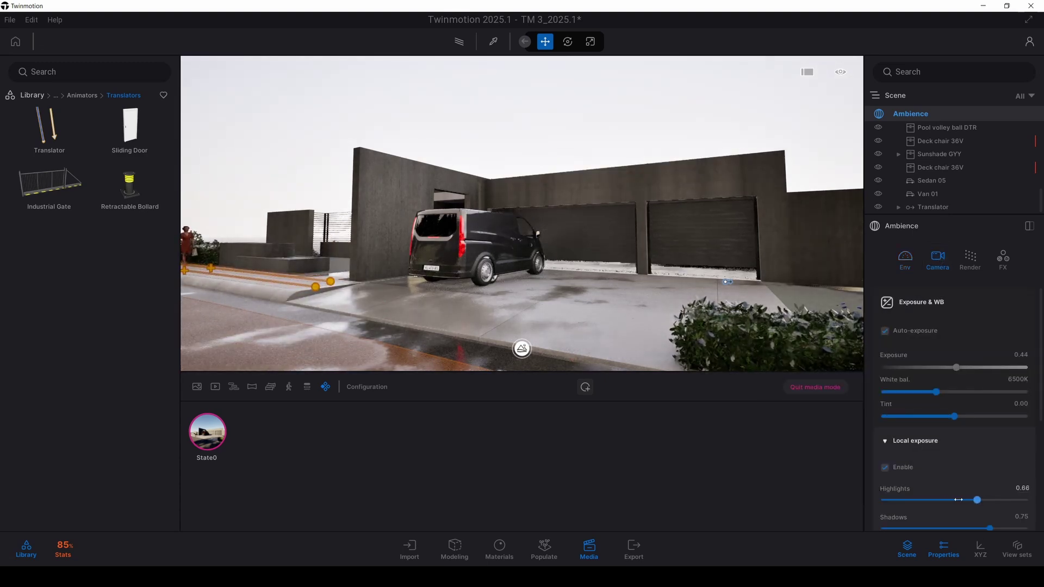
mouse_move(958, 500)
left_mouse_down()
mouse_move(904, 500)
mouse_move(966, 500)
left_mouse_up()
left_click_drag(956, 369, 953, 368)
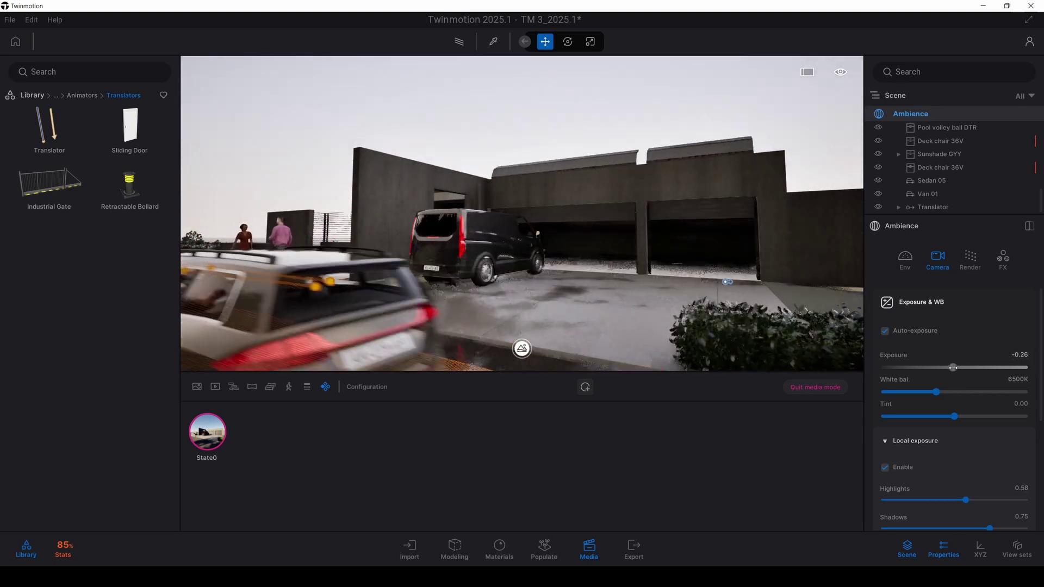
scroll(942, 498, "down", 1)
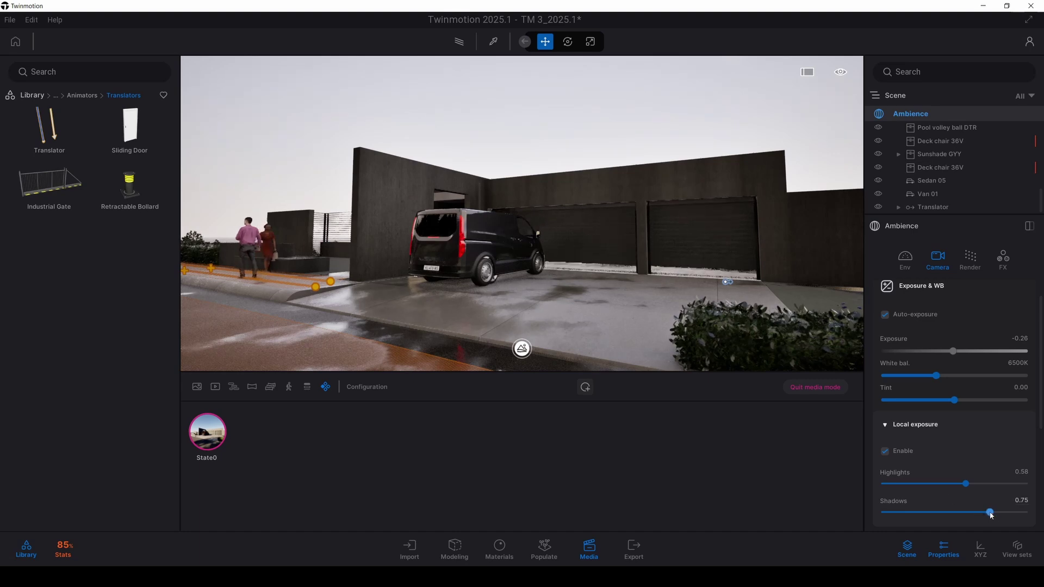
left_click_drag(949, 512, 952, 482)
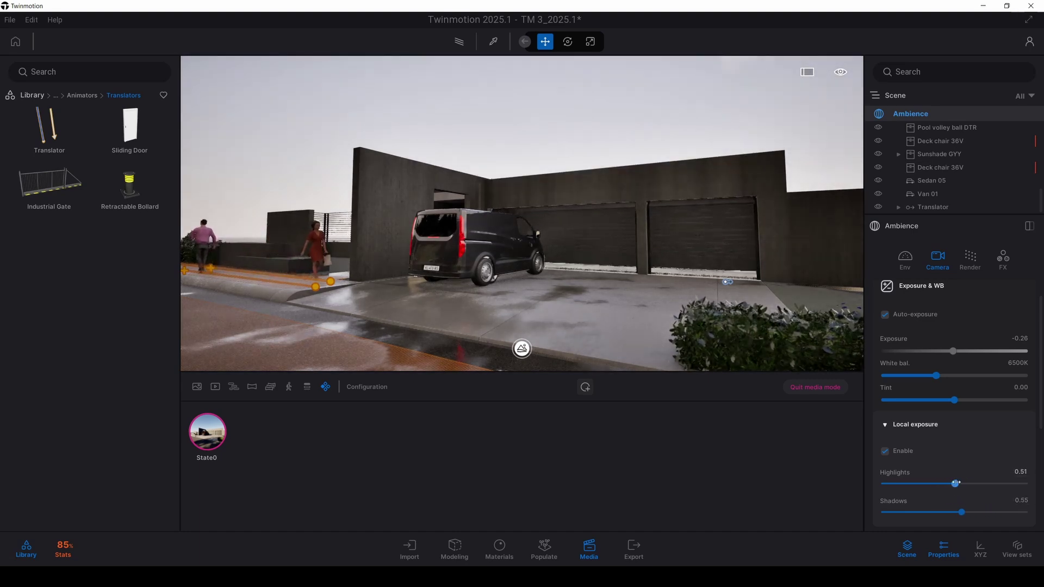
scroll(941, 405, "down", 2)
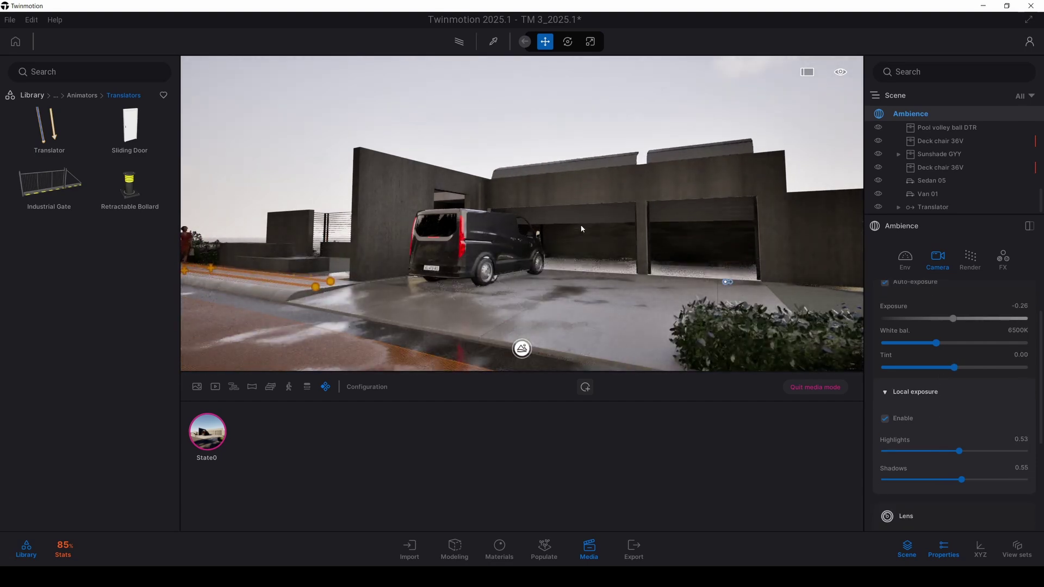
Add a second state to the ambiance configuration and capture its thumbnail from the overcast view
left_click(583, 388)
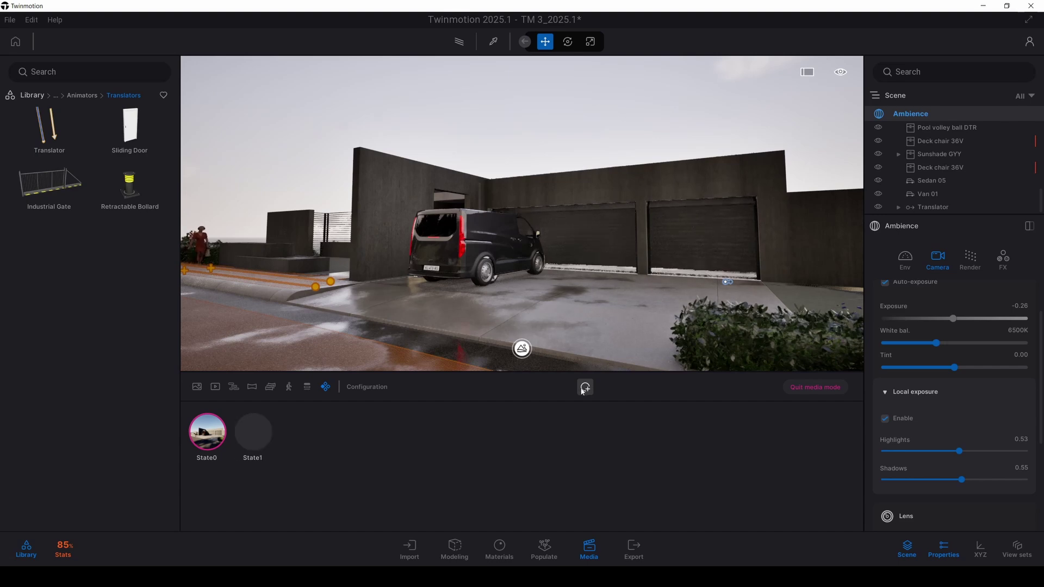
left_click(248, 411)
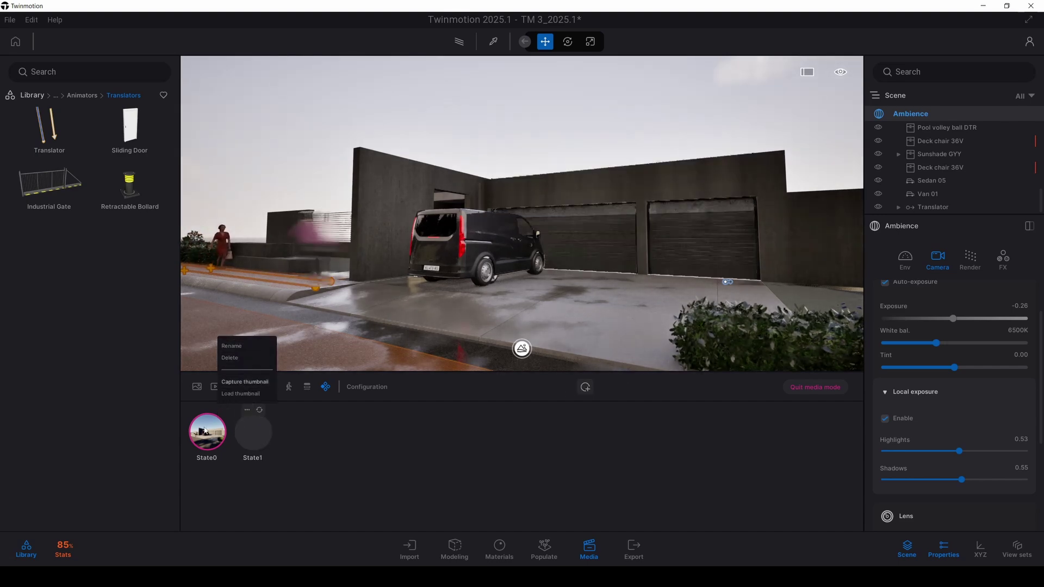
left_click(245, 382)
Switch the Ambience environment from Dynamic sky to HDRI and raise the camera exposure to brighten the scene
left_click(904, 260)
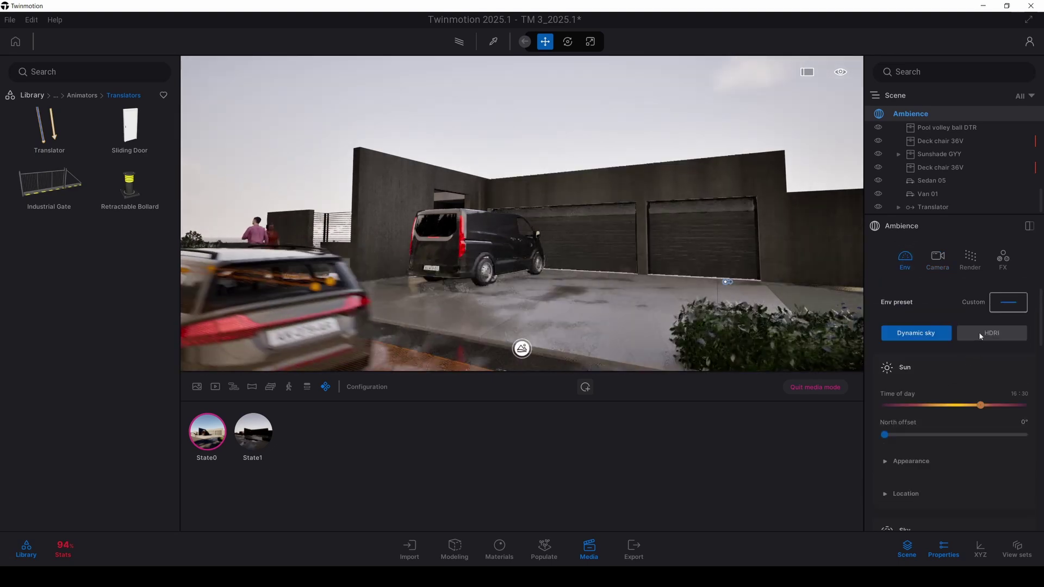
left_click(979, 332)
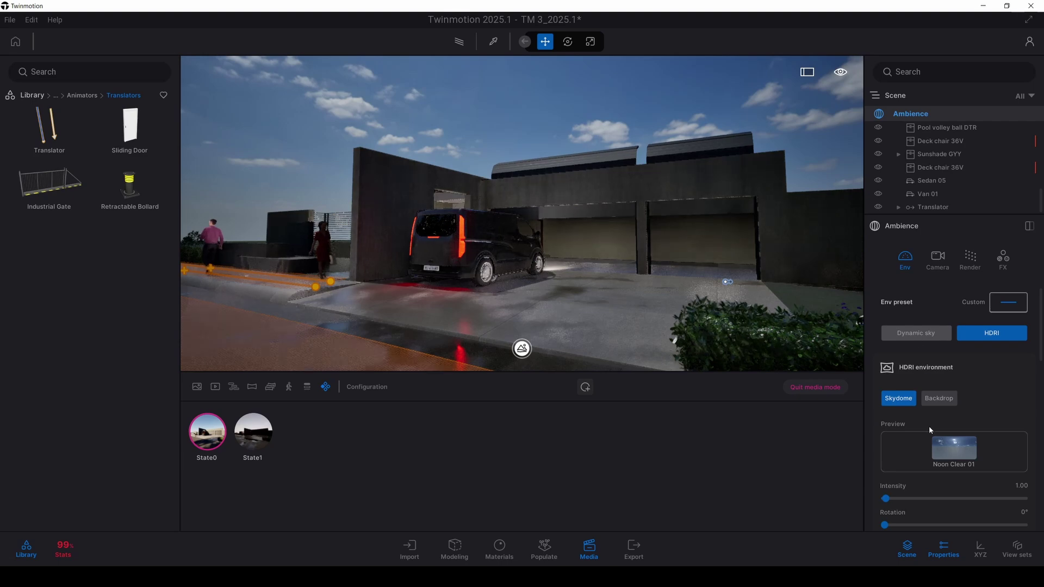
mouse_move(950, 443)
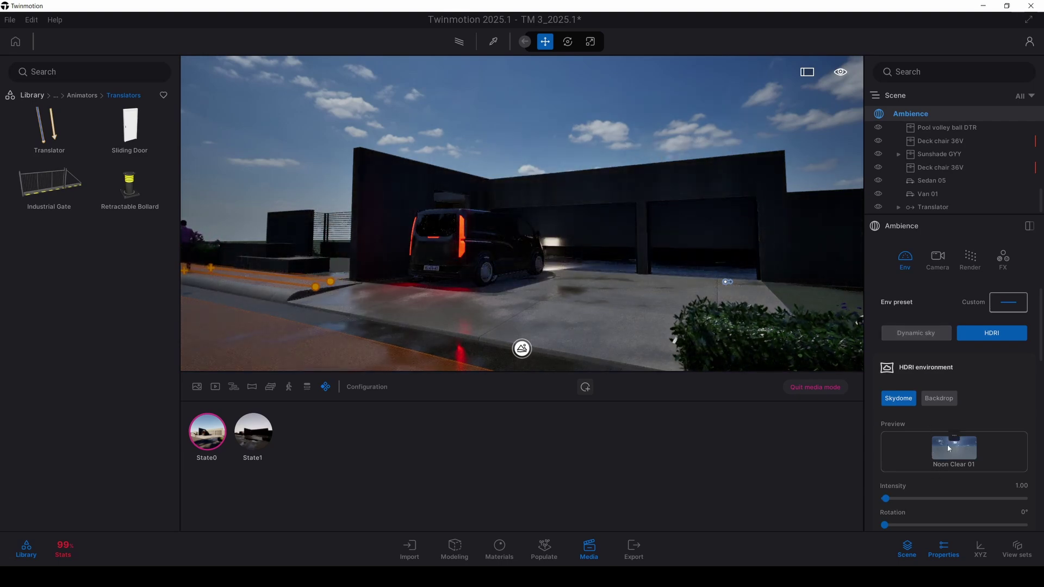
left_click(935, 261)
left_click_drag(953, 368, 961, 367)
Rotate the HDRI skydome to 158° and store the result as a third ambiance state with a captured thumbnail
left_click(909, 267)
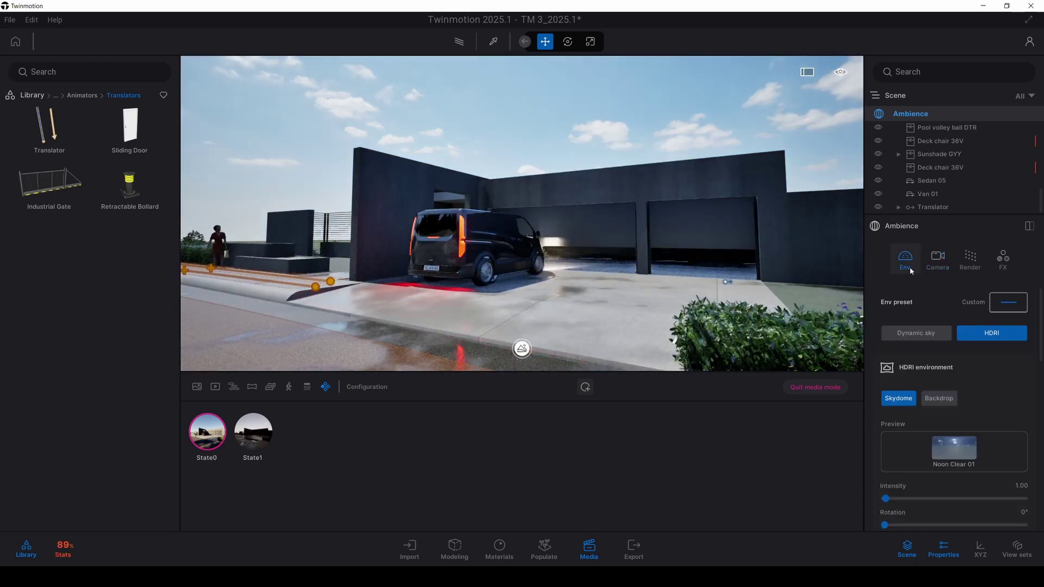
scroll(932, 430, "down", 1)
left_click_drag(892, 490, 946, 491)
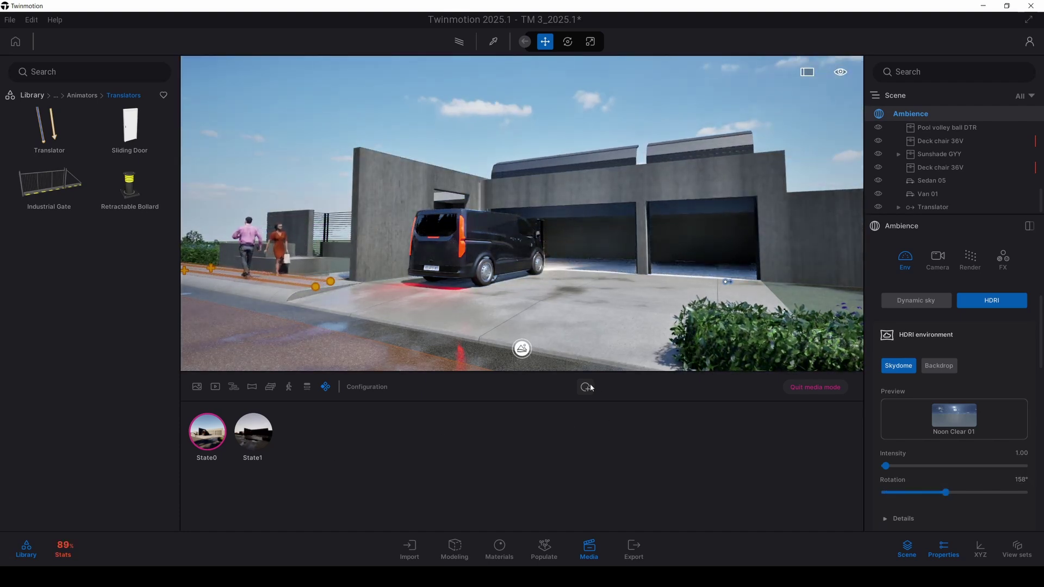
left_click(298, 431)
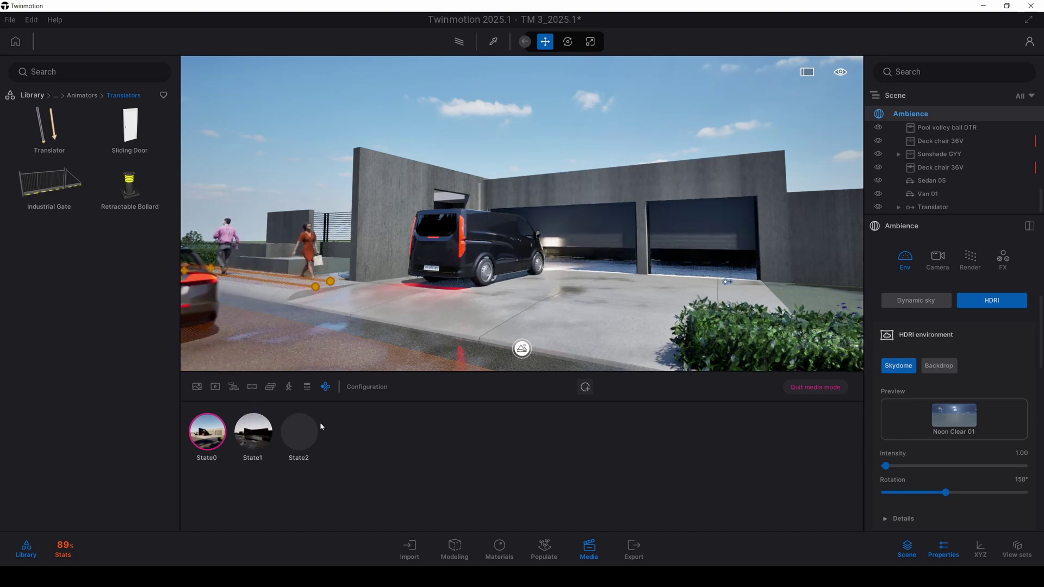
left_click(293, 410)
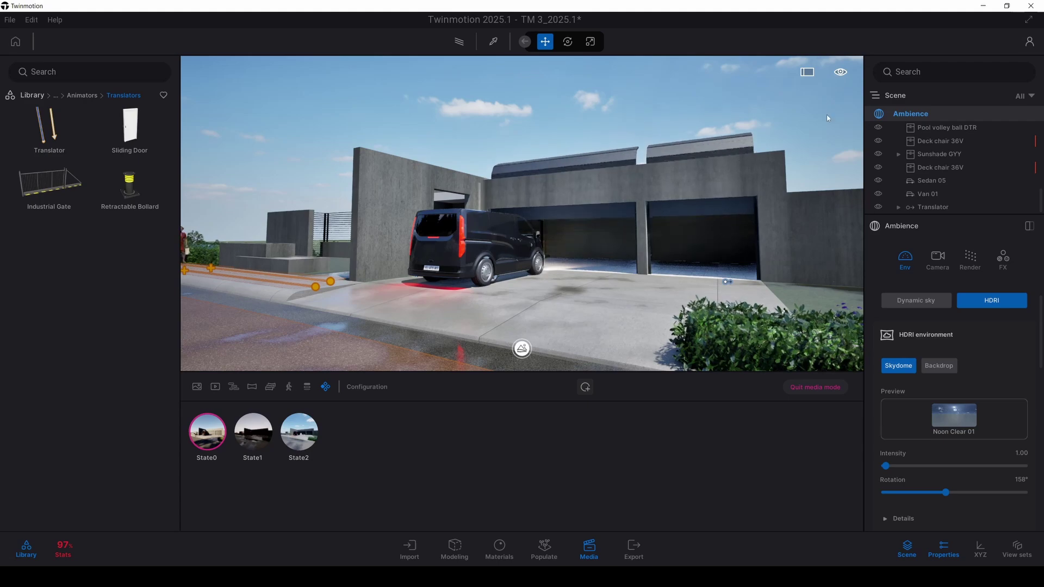
Show the scene full screen and test the ambiance trigger by switching through its states
left_click(808, 73)
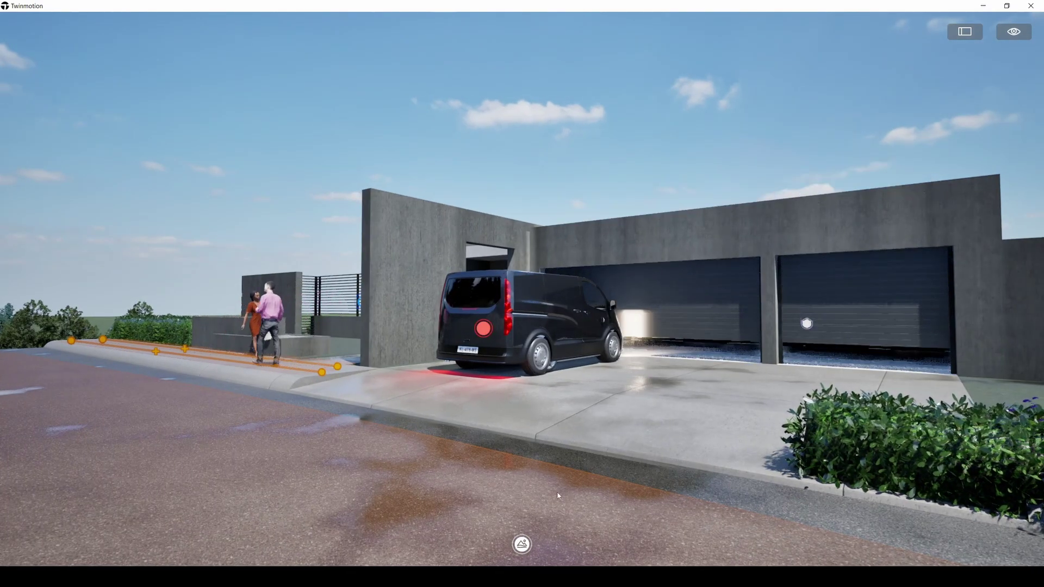
left_click(521, 544)
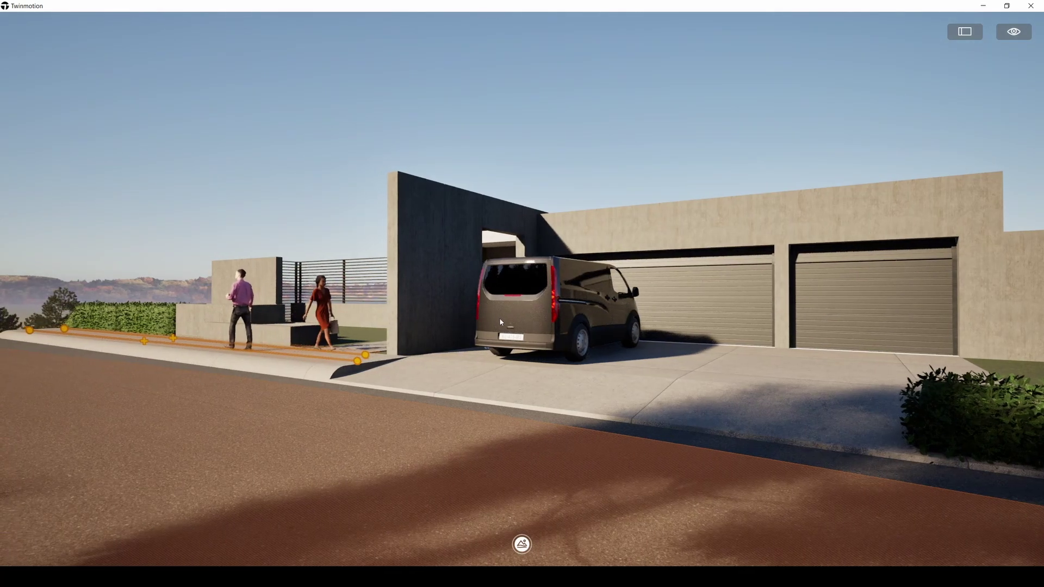
Test the car and wall material triggers by swapping the van for the sedan and applying the stone wall finish
key("a")
right_click_drag(499, 321, 566, 324)
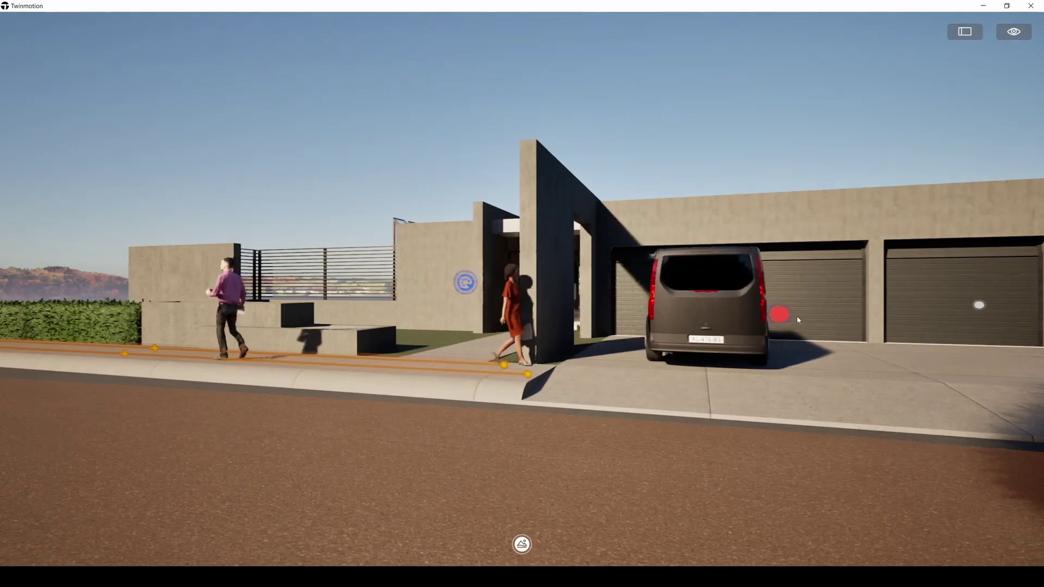
left_click(779, 316)
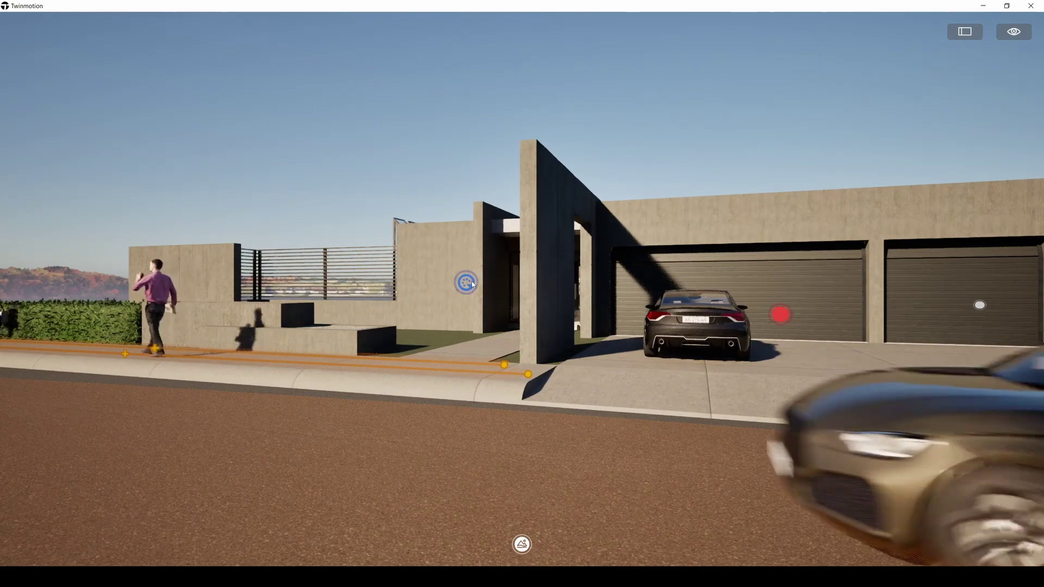
left_click(468, 276)
left_click(445, 261)
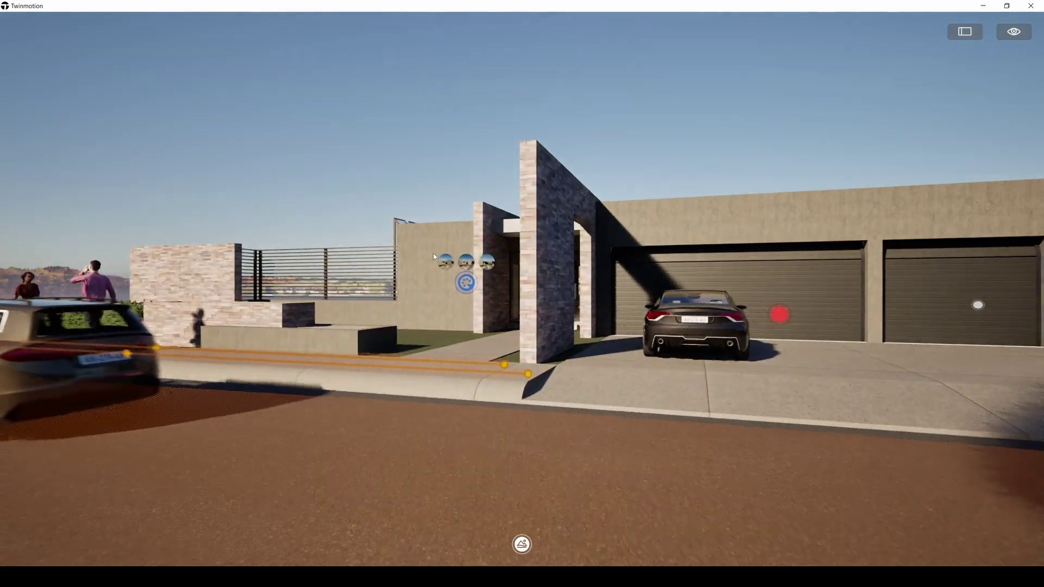
key("s")
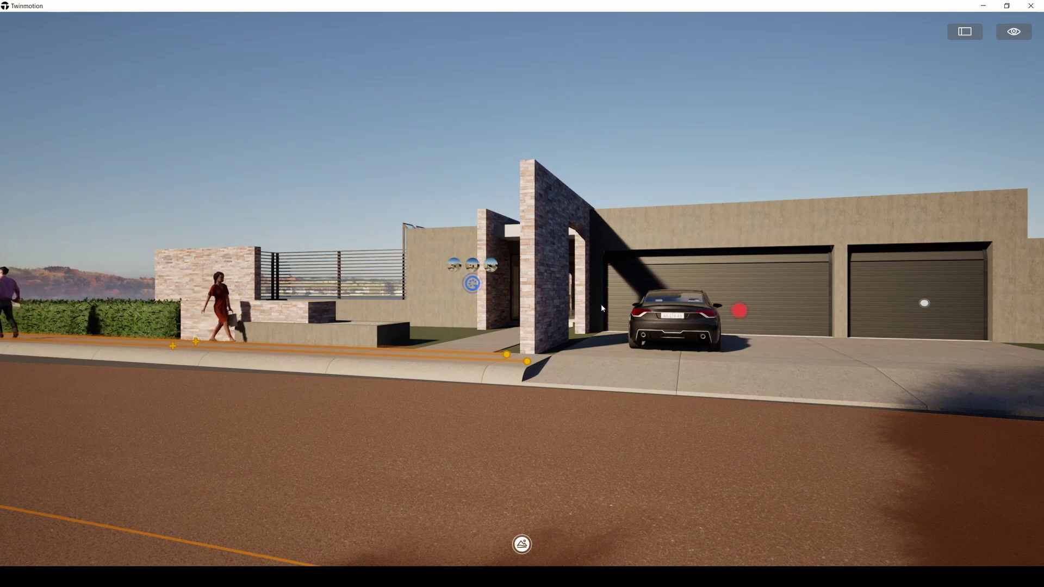
Leave the full-screen view and open the wall material type configuration from the configuration list
left_click(965, 34)
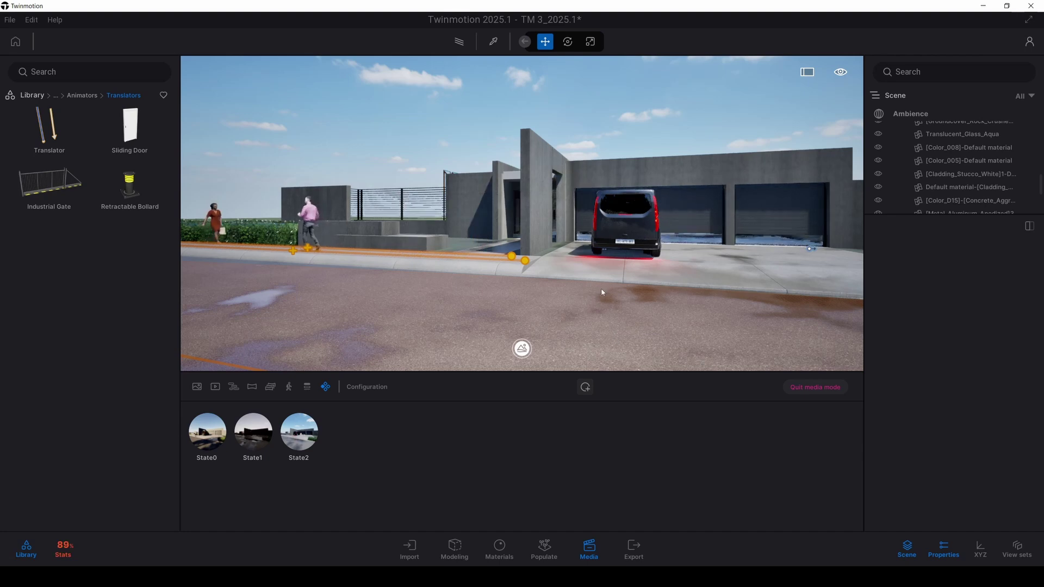
left_click(325, 387)
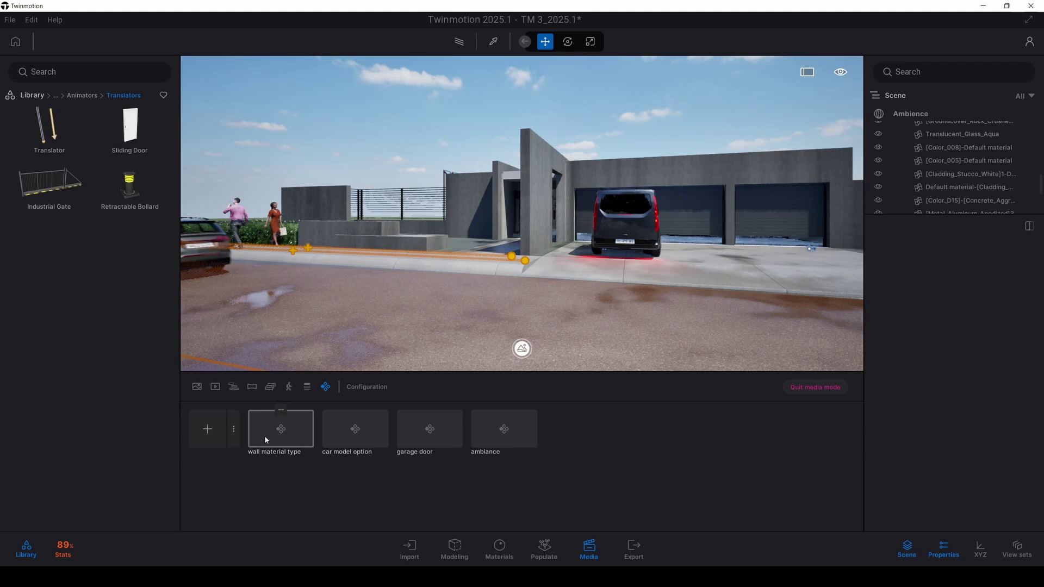
left_click(281, 429)
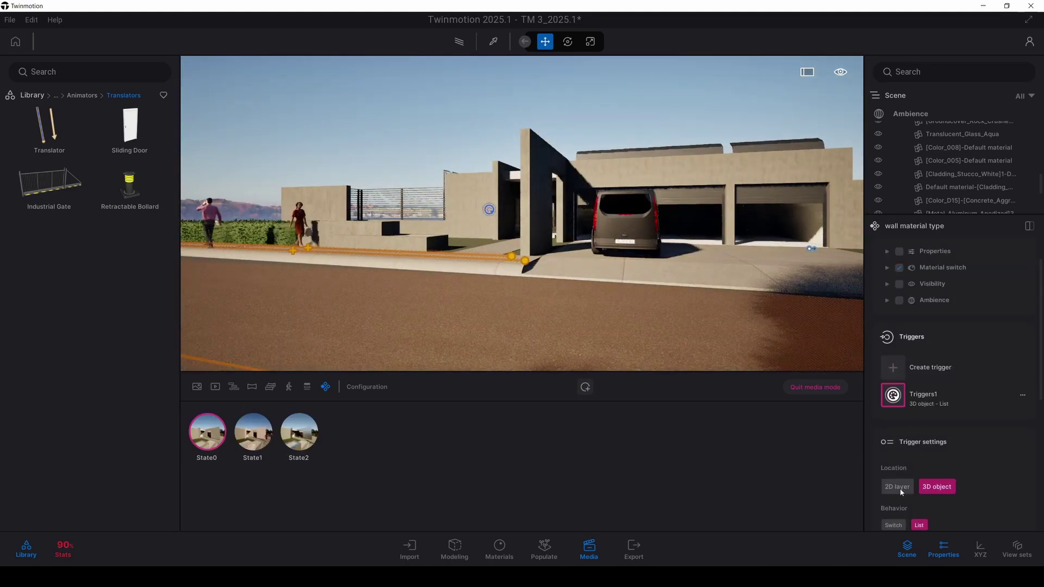
Set the trigger location of the wall material type and car model option configurations to 2D layer, with the car configuration on State2
left_click(898, 487)
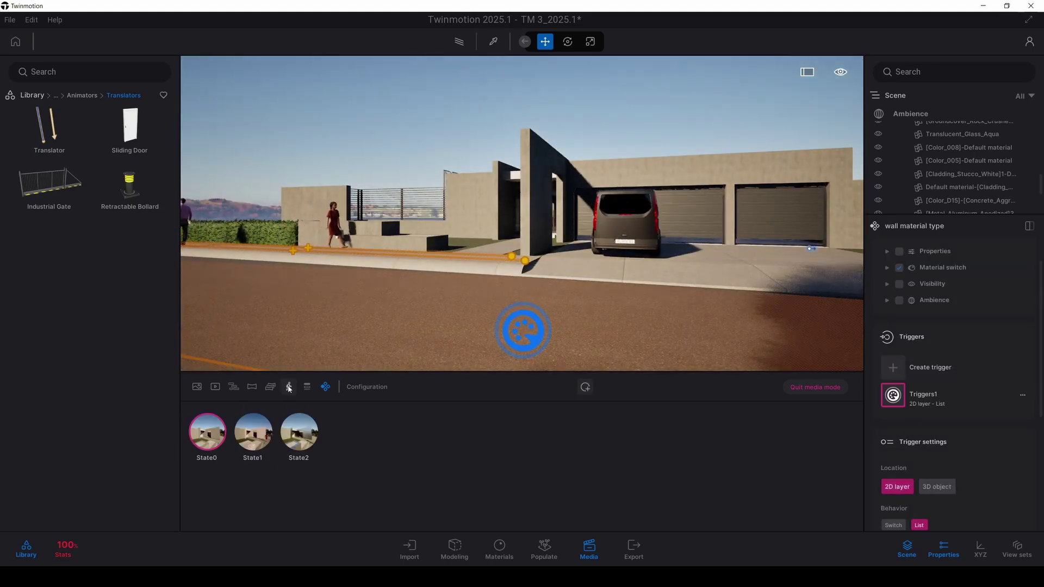
left_click(326, 387)
left_click(354, 432)
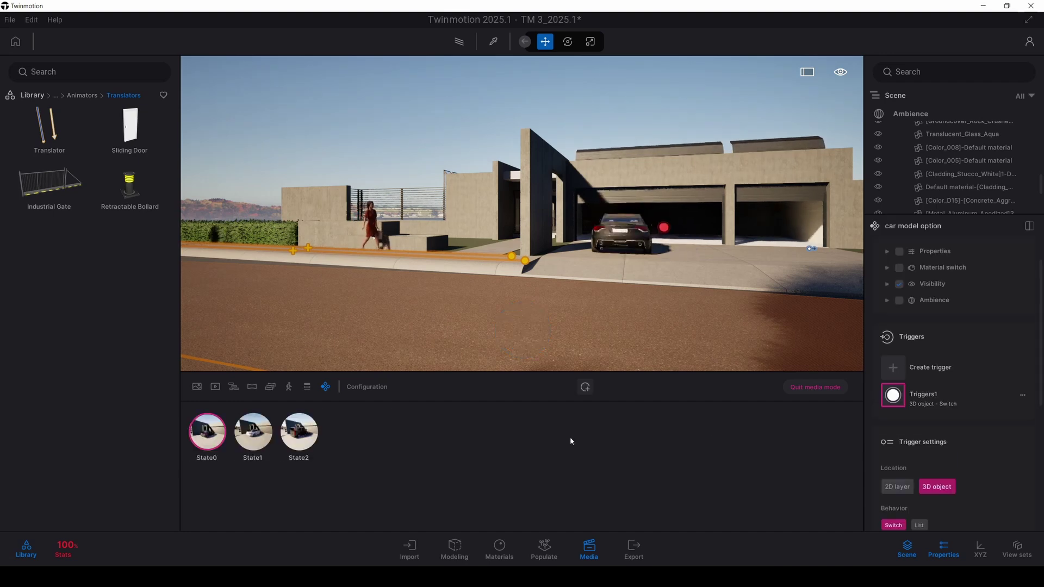
left_click(311, 440)
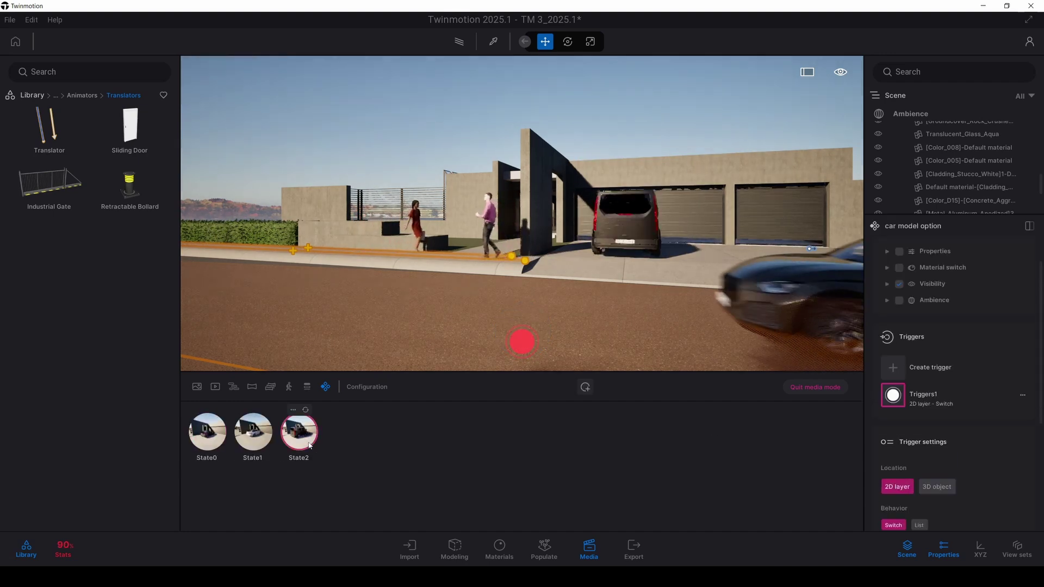
Set the garage door configuration's trigger location to 2D layer and open the ambiance configuration
left_click(325, 387)
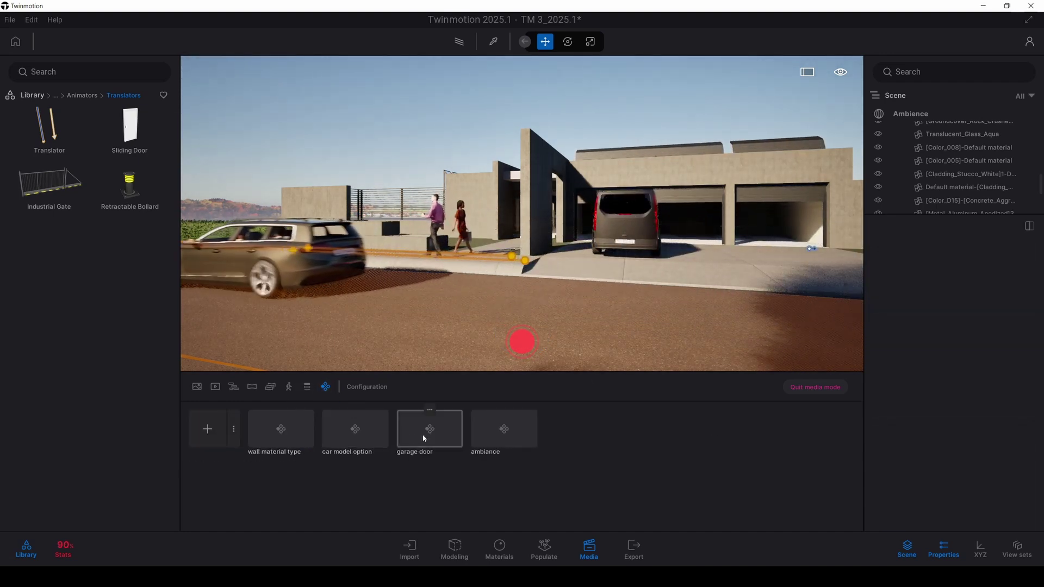
left_click(429, 427)
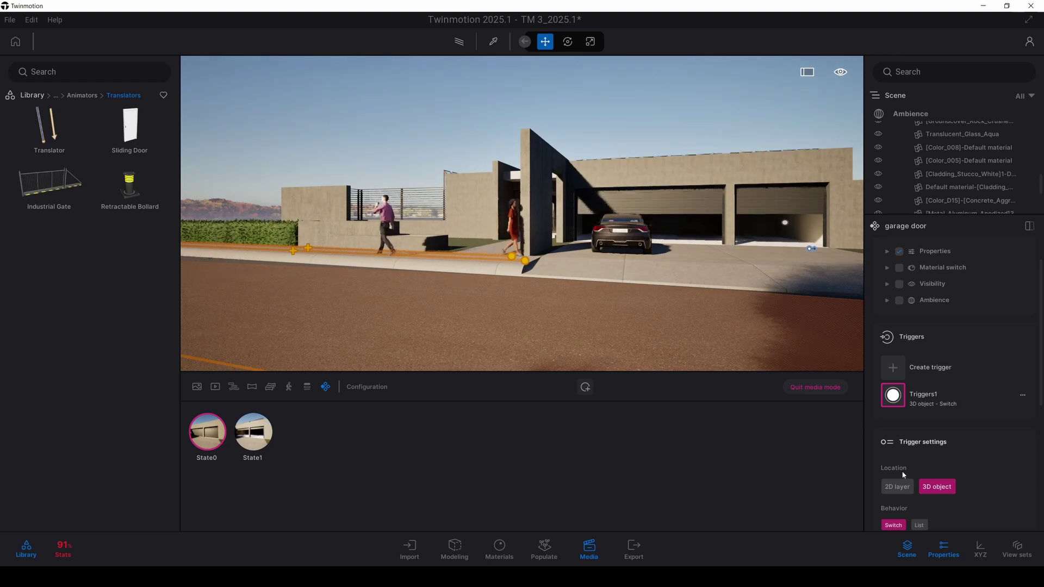
left_click(327, 387)
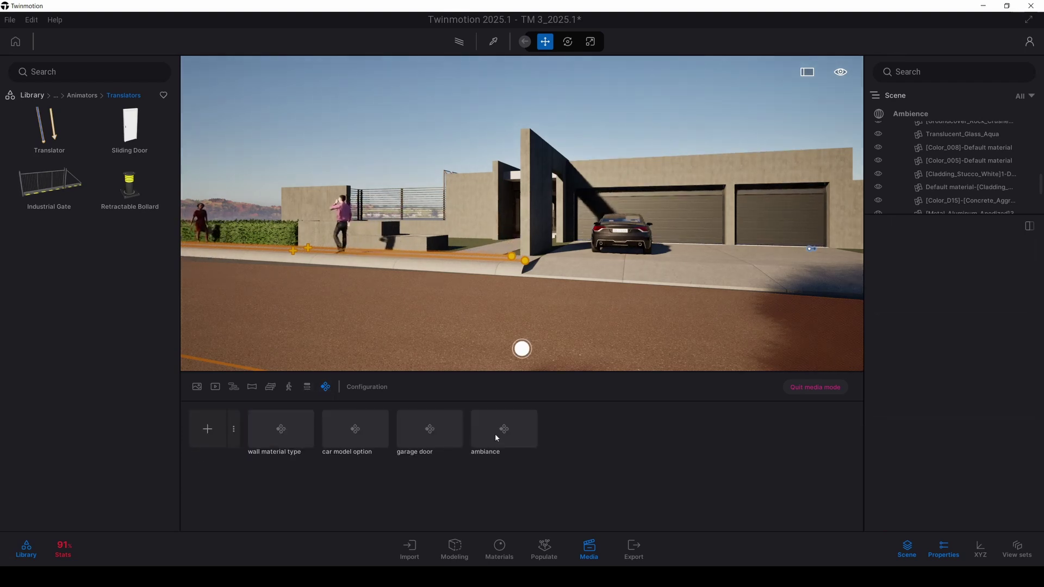
left_click(506, 432)
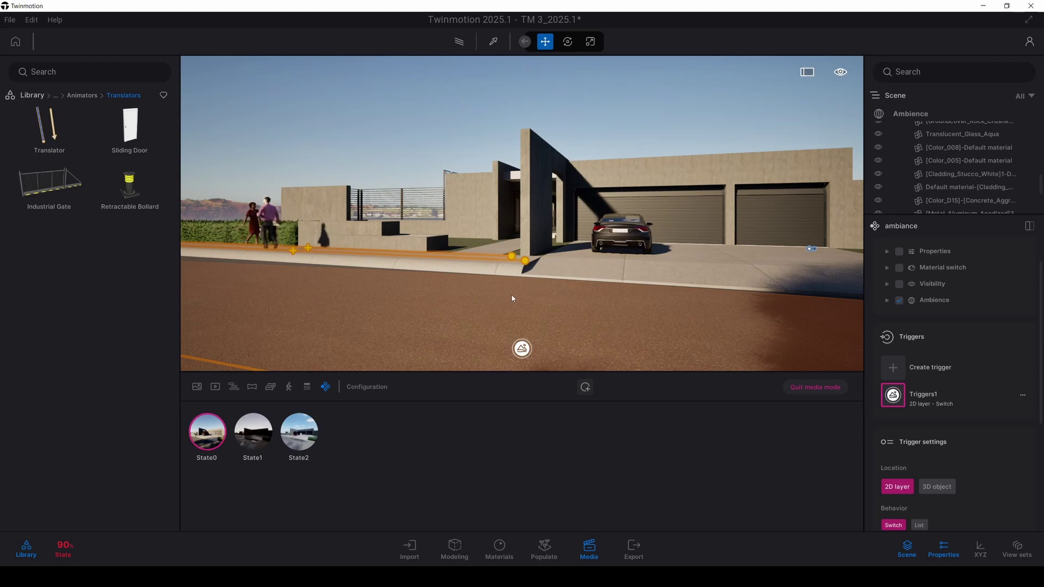
Test the car, wall material and ambiance triggers on the 2D layer in full-screen view, and return to the editor
left_click(806, 72)
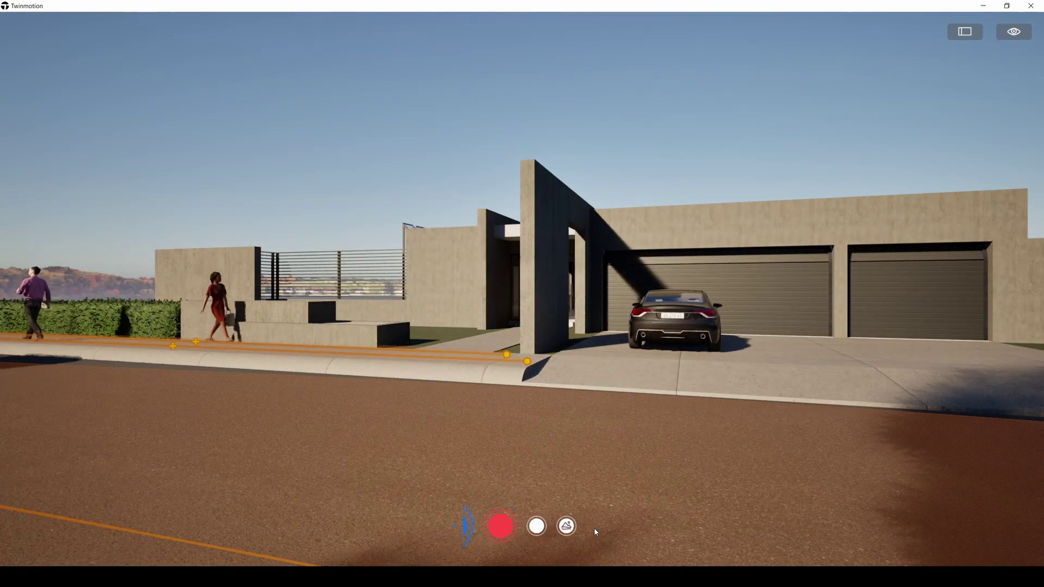
left_click(496, 528)
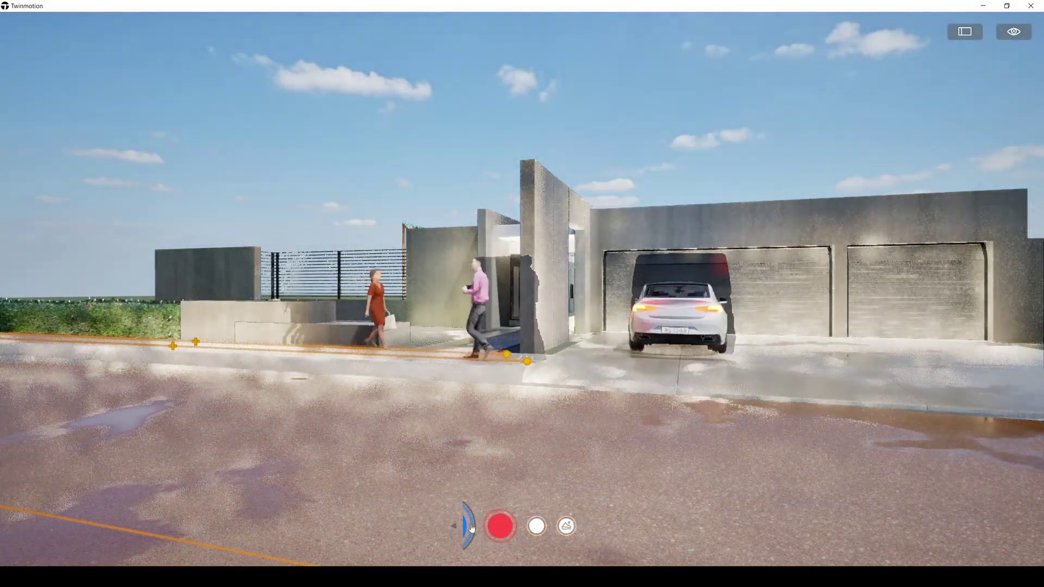
left_click(469, 529)
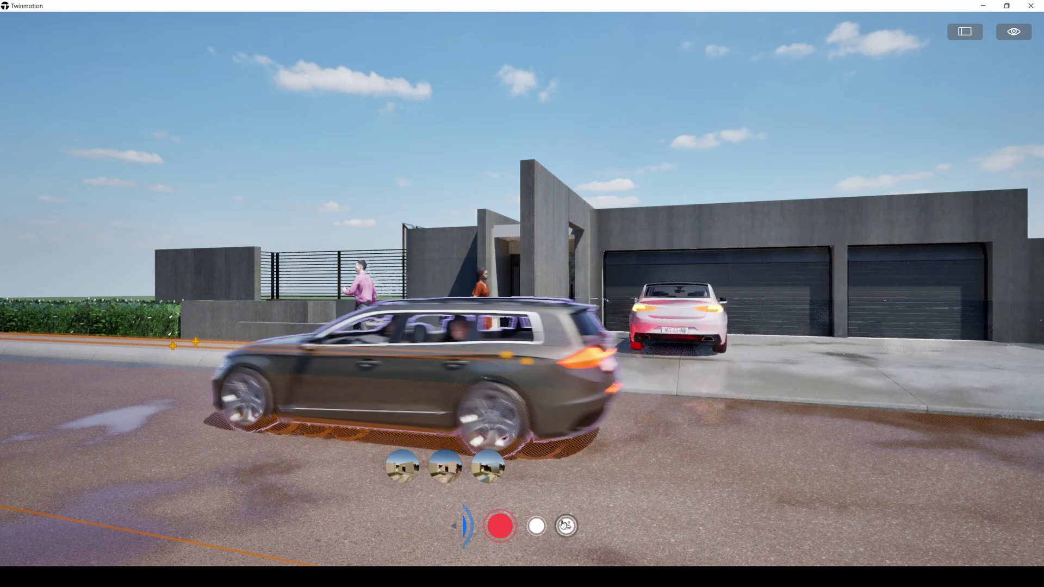
left_click(565, 525)
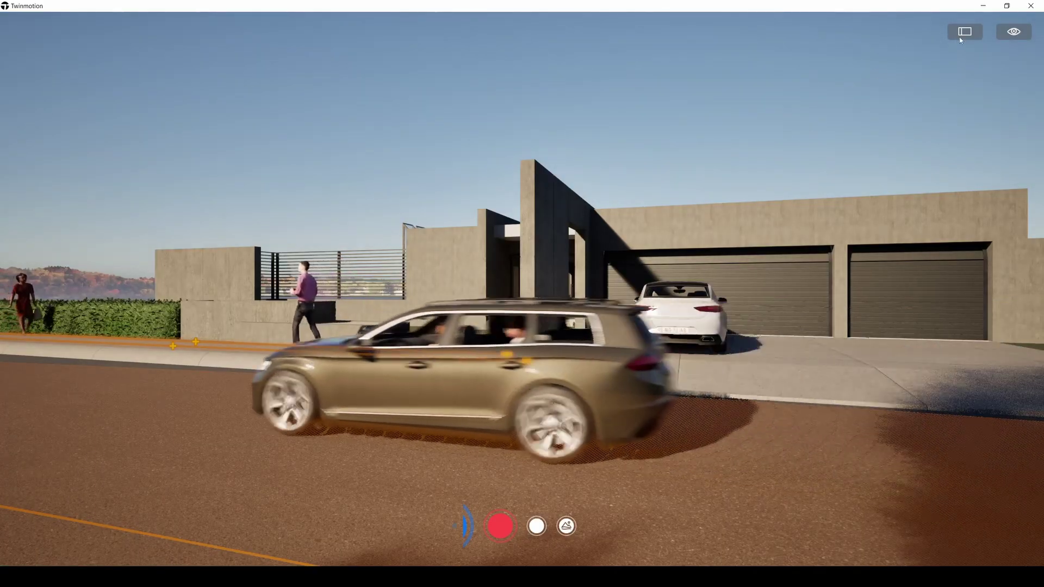
left_click(963, 33)
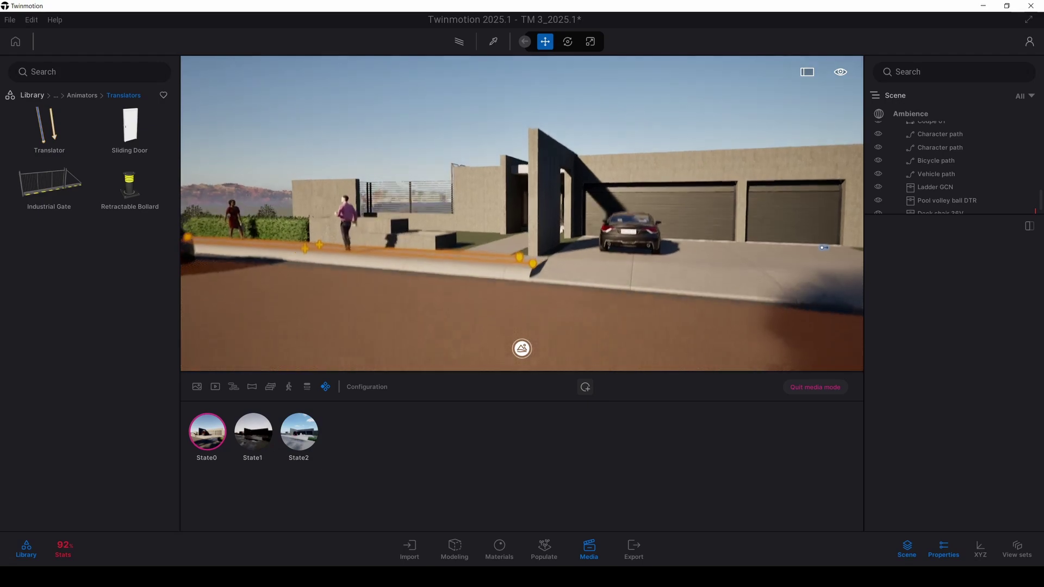